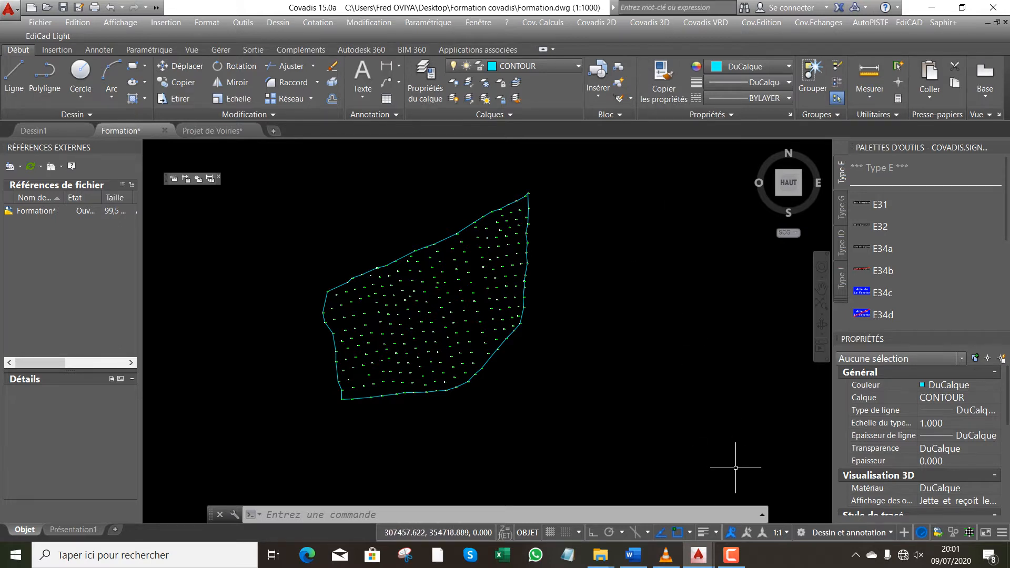
{"action": "left_click", "coordinate": [730, 557]}
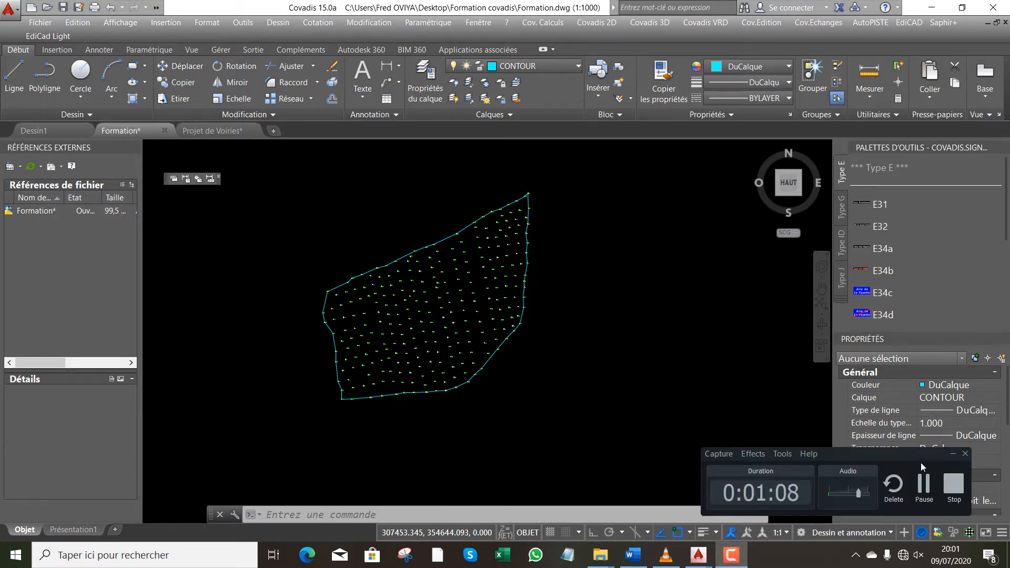
{"action": "left_click", "coordinate": [952, 453]}
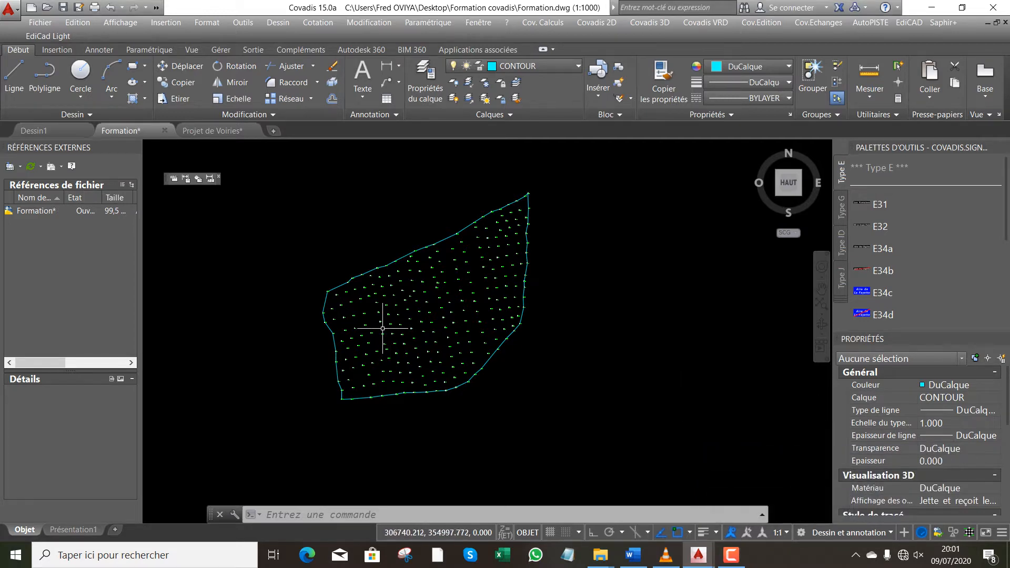
Examine the survey points, their elevation labels and the boundary polyline that encloses them.
{"action": "scroll", "coordinate": [382, 283], "scroll_direction": "up", "scroll_amount": 6}
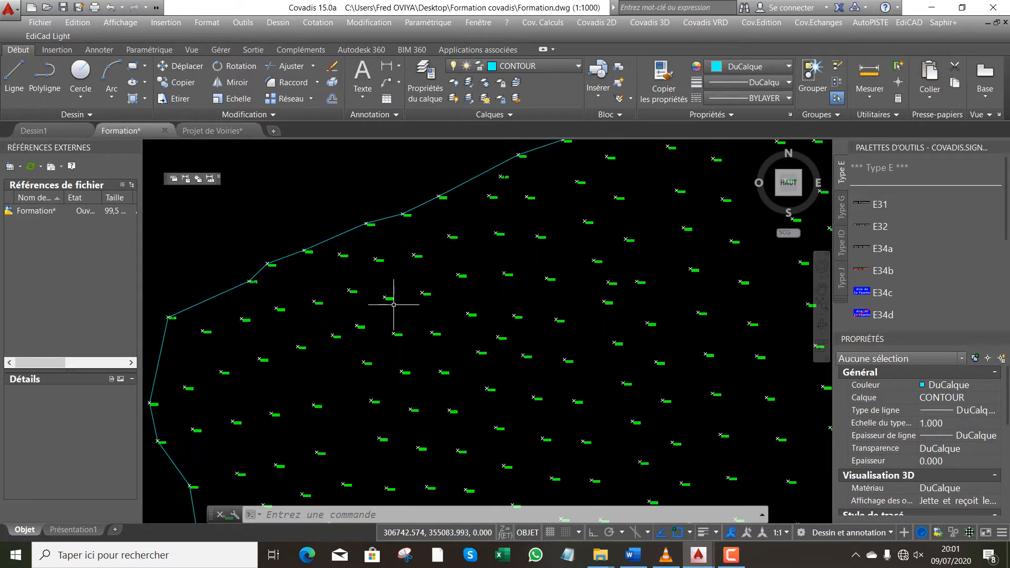
{"action": "scroll", "coordinate": [346, 342], "scroll_direction": "down", "scroll_amount": 2}
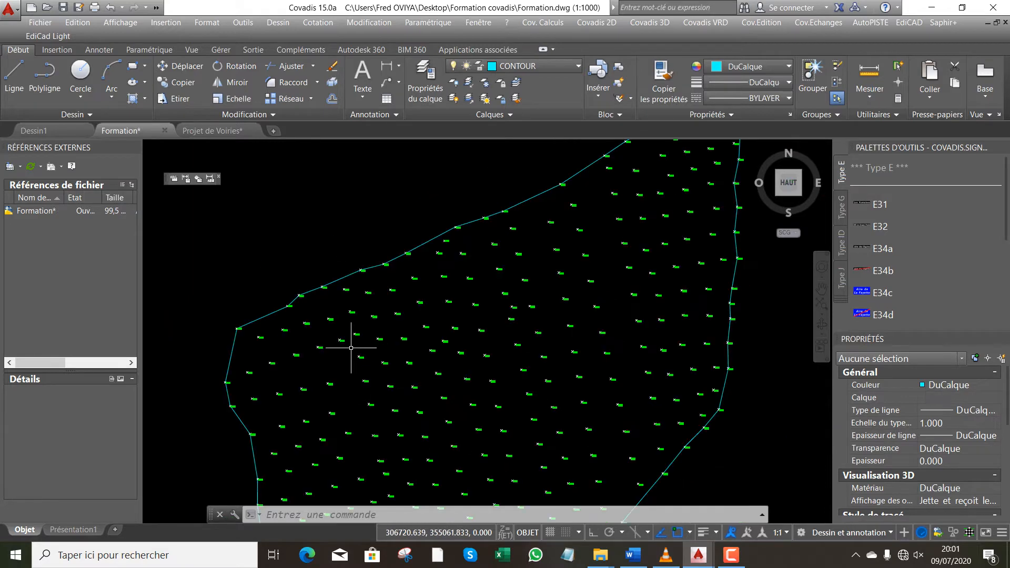
{"action": "scroll", "coordinate": [508, 332], "scroll_direction": "down", "scroll_amount": 2}
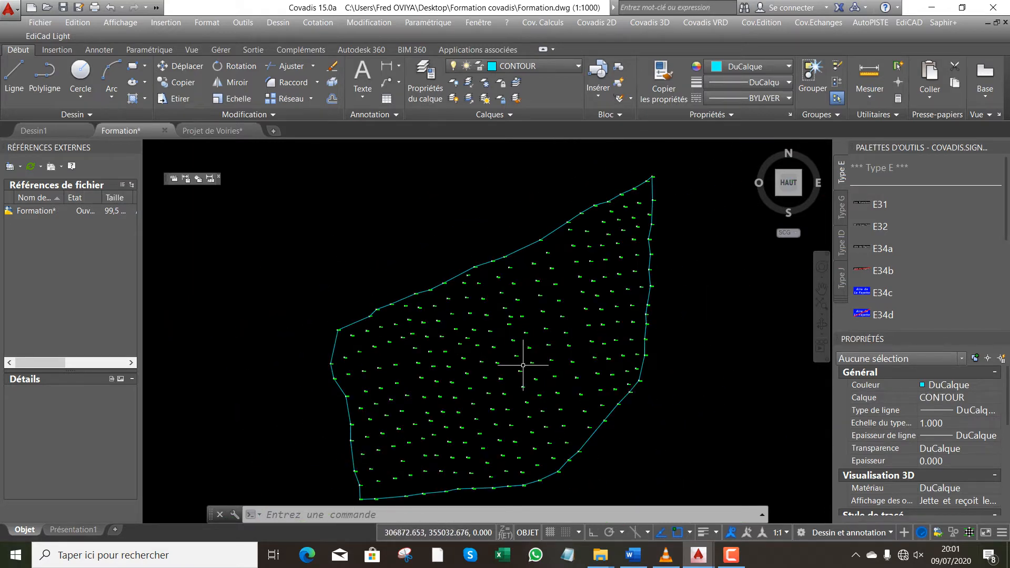
{"action": "scroll", "coordinate": [487, 424], "scroll_direction": "up", "scroll_amount": 3}
{"action": "scroll", "coordinate": [494, 423], "scroll_direction": "down", "scroll_amount": 5}
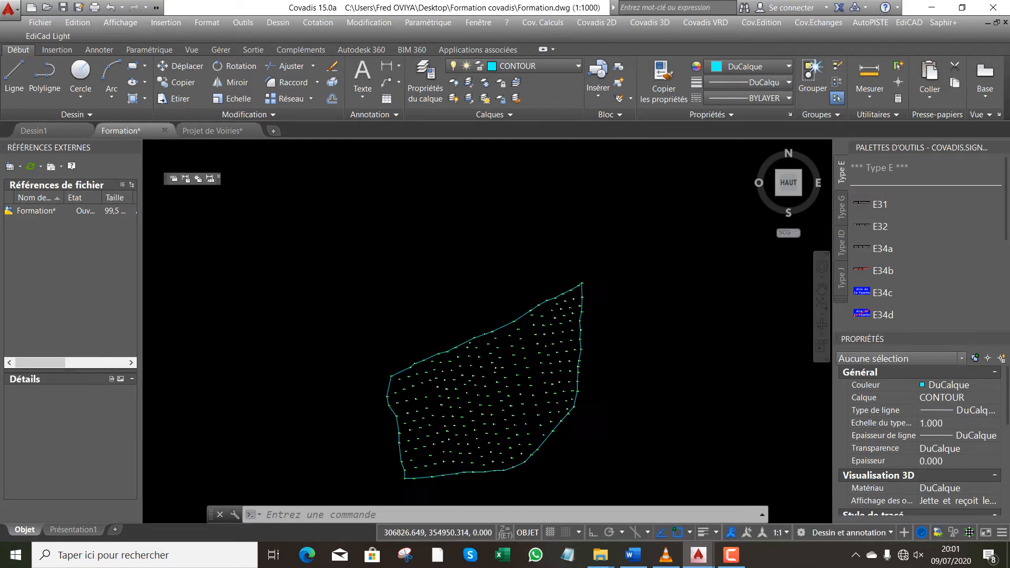
{"action": "scroll", "coordinate": [483, 433], "scroll_direction": "up", "scroll_amount": 8}
{"action": "scroll", "coordinate": [475, 405], "scroll_direction": "up", "scroll_amount": 5}
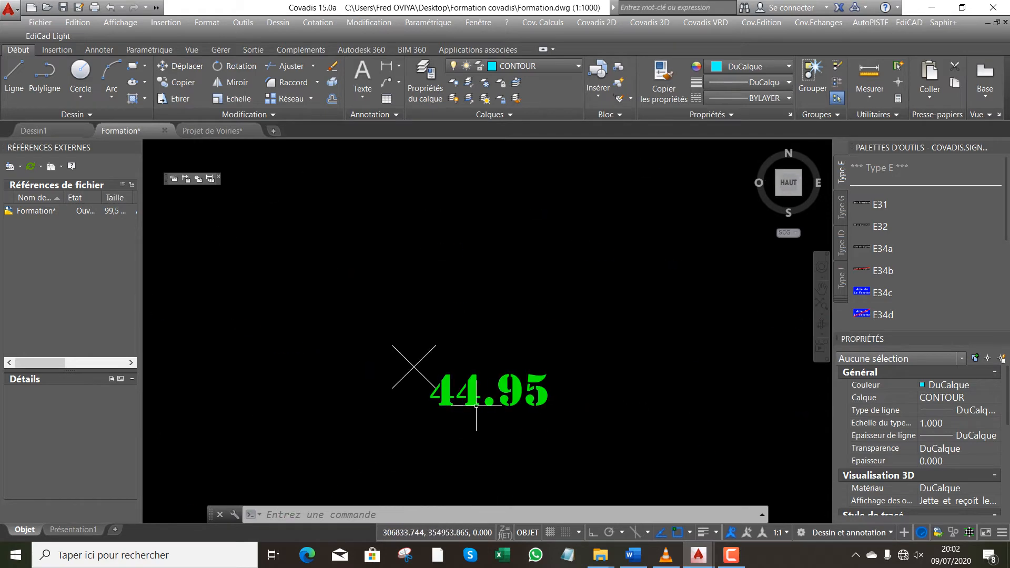
{"action": "scroll", "coordinate": [476, 402], "scroll_direction": "down", "scroll_amount": 7}
{"action": "scroll", "coordinate": [476, 398], "scroll_direction": "up", "scroll_amount": 7}
{"action": "scroll", "coordinate": [476, 399], "scroll_direction": "down", "scroll_amount": 6}
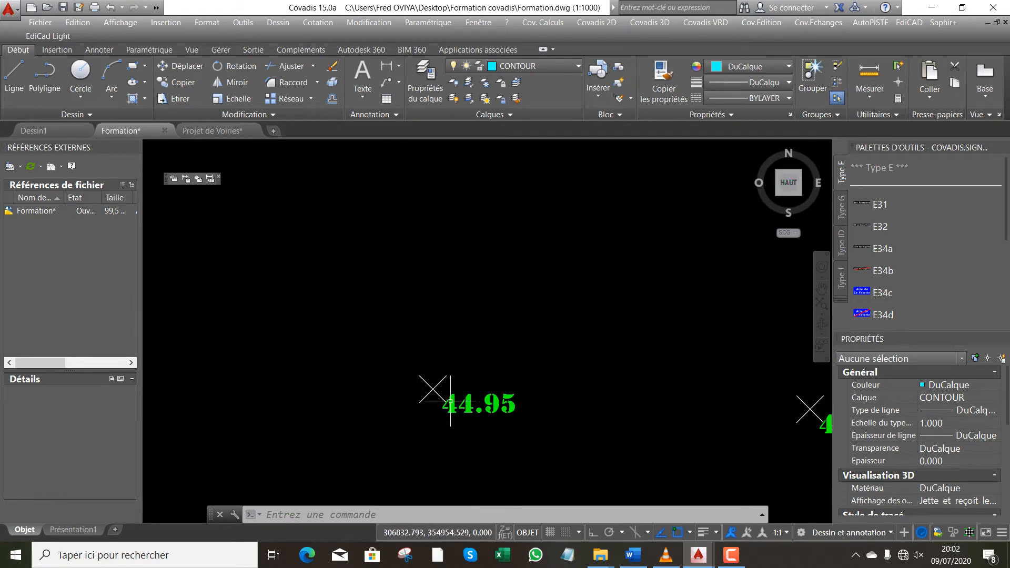
{"action": "scroll", "coordinate": [442, 408], "scroll_direction": "down", "scroll_amount": 4}
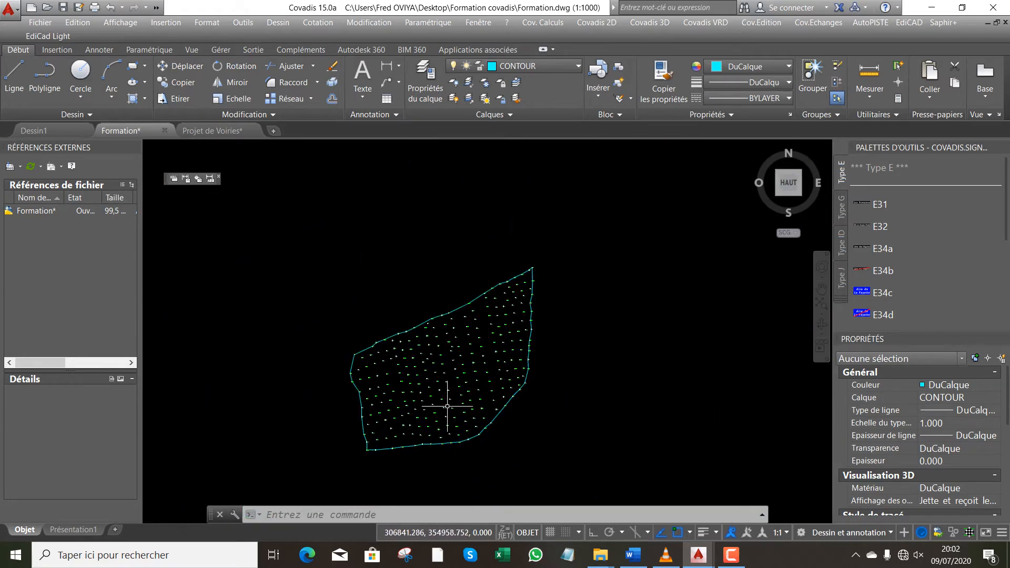
{"action": "scroll", "coordinate": [424, 427], "scroll_direction": "up", "scroll_amount": 4}
{"action": "scroll", "coordinate": [333, 356], "scroll_direction": "down", "scroll_amount": 1}
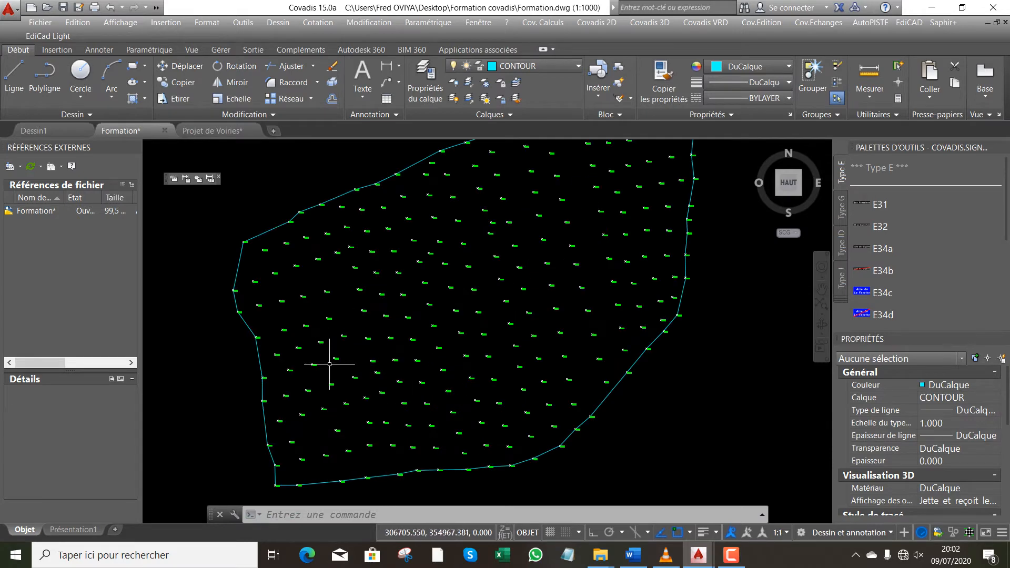
{"action": "scroll", "coordinate": [333, 356], "scroll_direction": "up", "scroll_amount": 2}
{"action": "scroll", "coordinate": [337, 365], "scroll_direction": "down", "scroll_amount": 3}
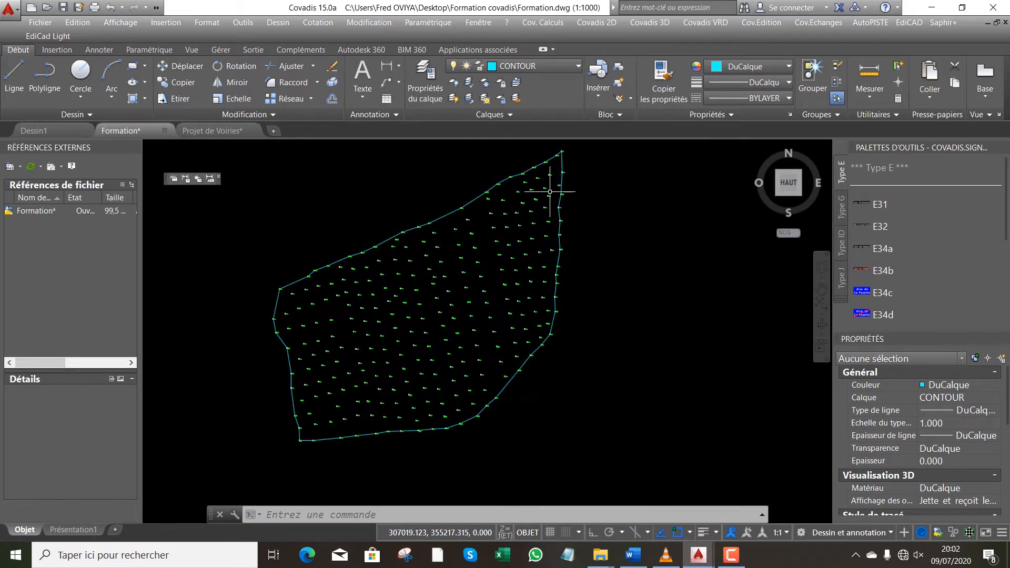
{"action": "scroll", "coordinate": [552, 163], "scroll_direction": "up", "scroll_amount": 2}
{"action": "scroll", "coordinate": [504, 262], "scroll_direction": "down", "scroll_amount": 3}
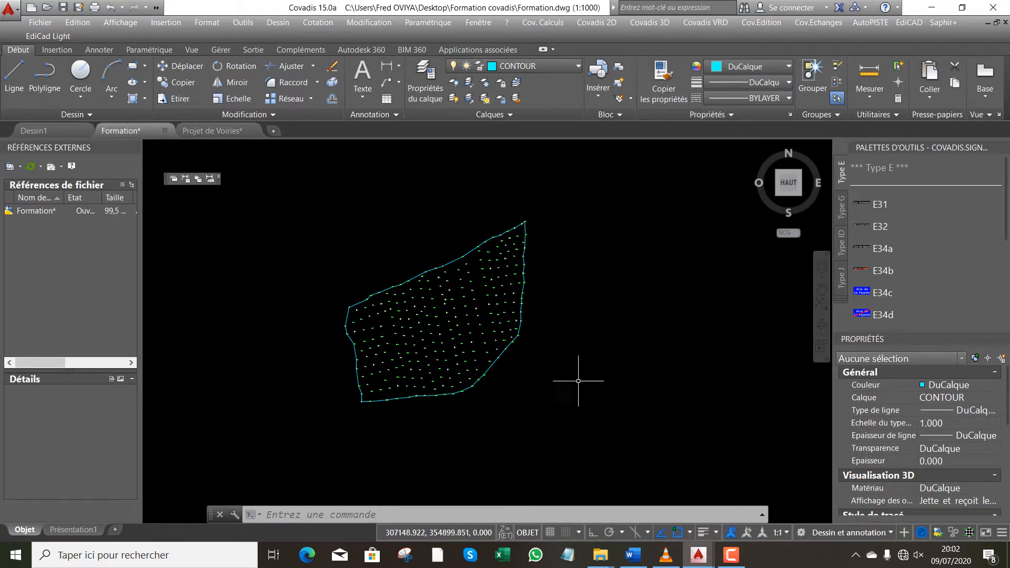
{"action": "left_click", "coordinate": [732, 556]}
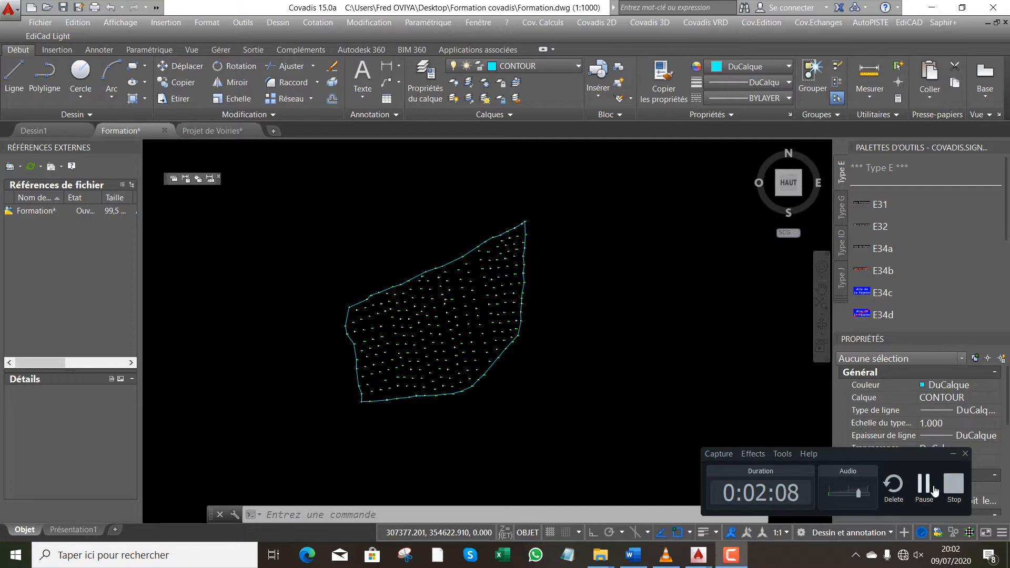
{"action": "left_click", "coordinate": [953, 453]}
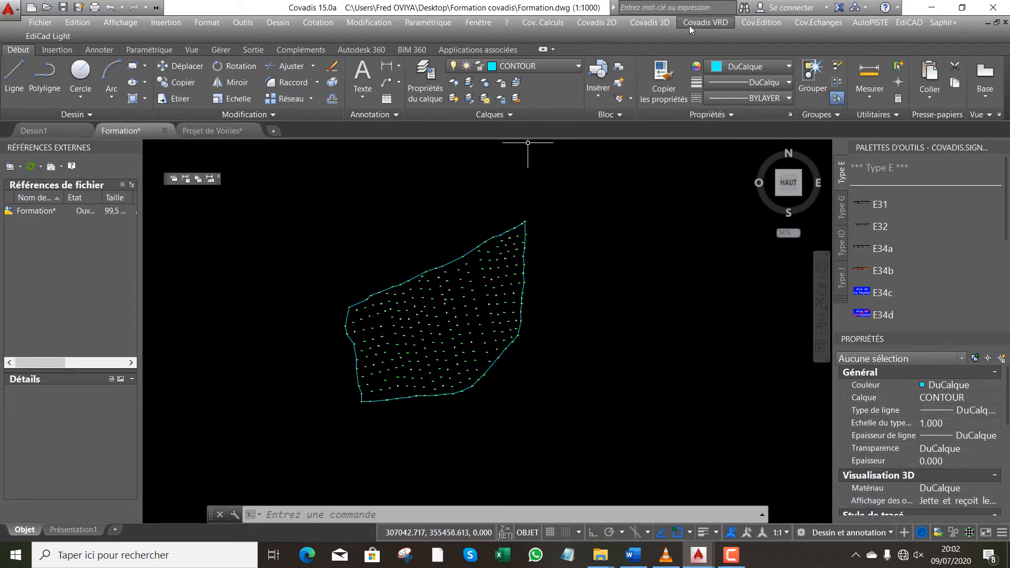
Start the Covadis 3D assistant for creating an MNT object and use the current drawing as the data source.
{"action": "left_click", "coordinate": [652, 22]}
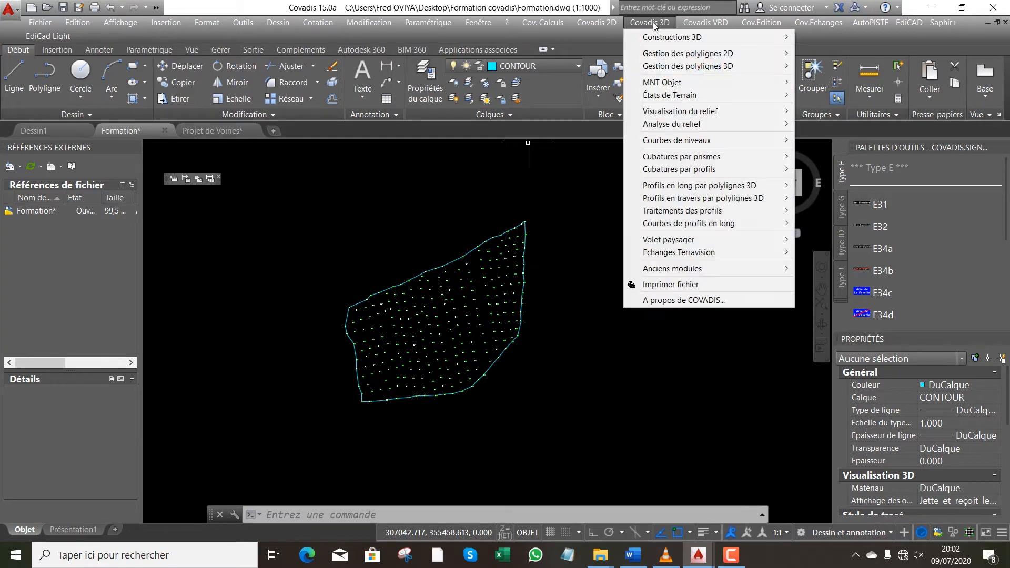
{"action": "mouse_move", "coordinate": [719, 270]}
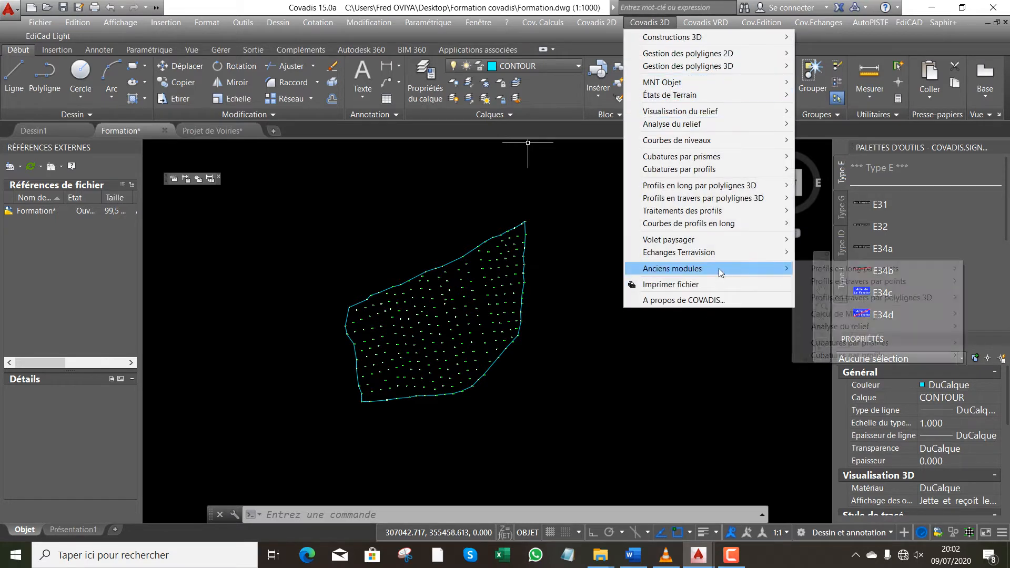
{"action": "mouse_move", "coordinate": [849, 315]}
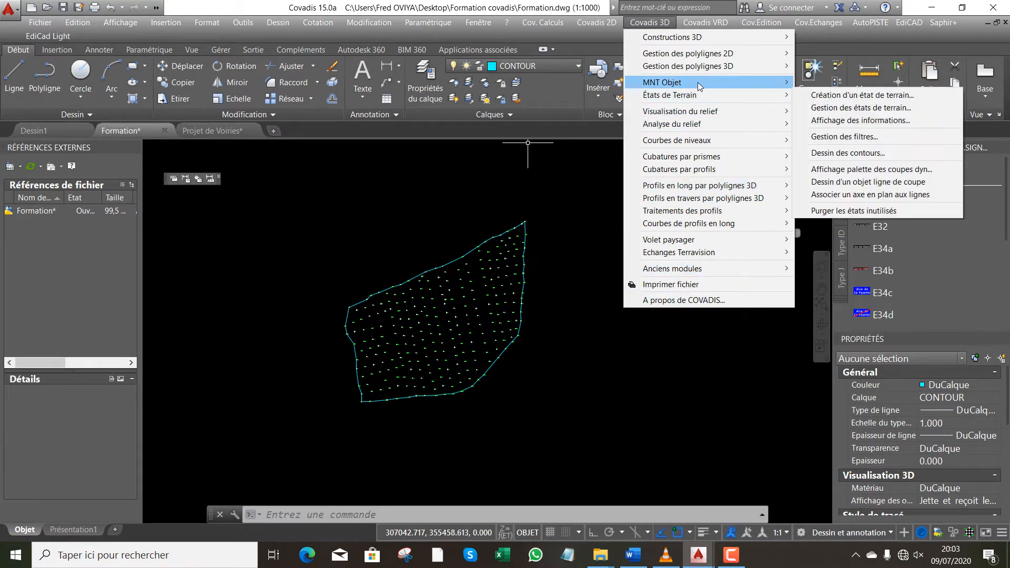
{"action": "mouse_move", "coordinate": [701, 85]}
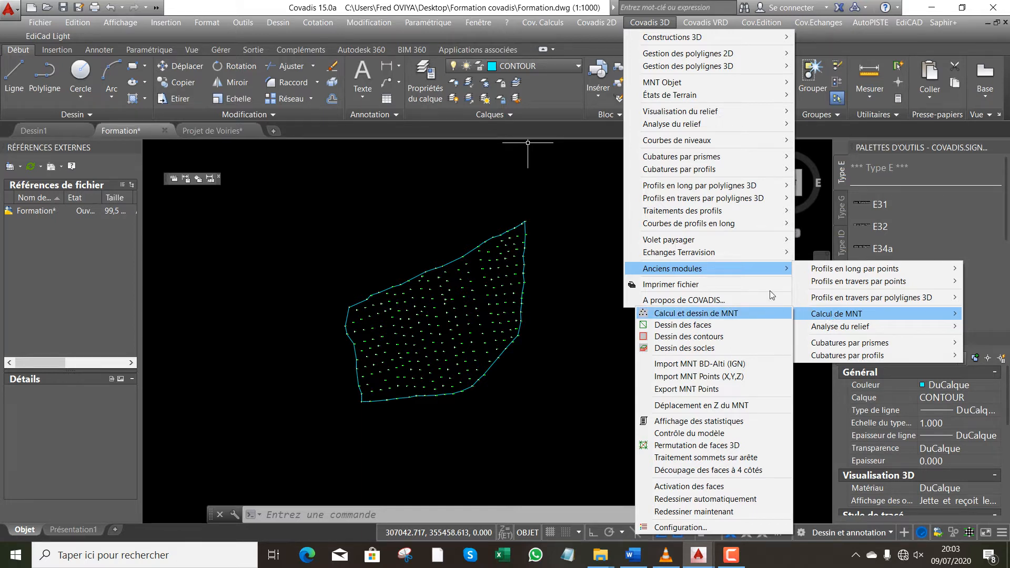
{"action": "mouse_move", "coordinate": [759, 82]}
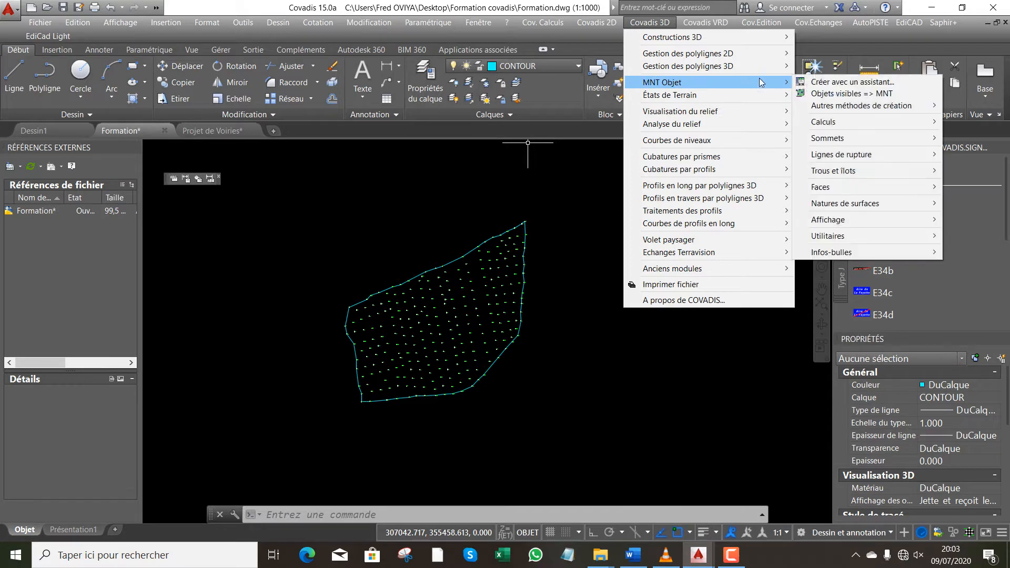
{"action": "left_click", "coordinate": [839, 82]}
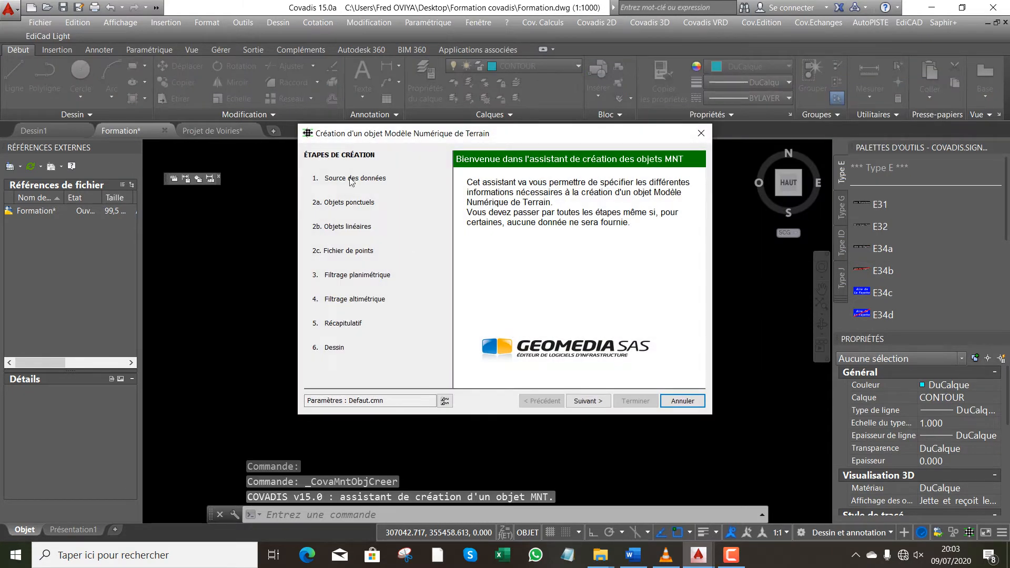
{"action": "left_click", "coordinate": [589, 402]}
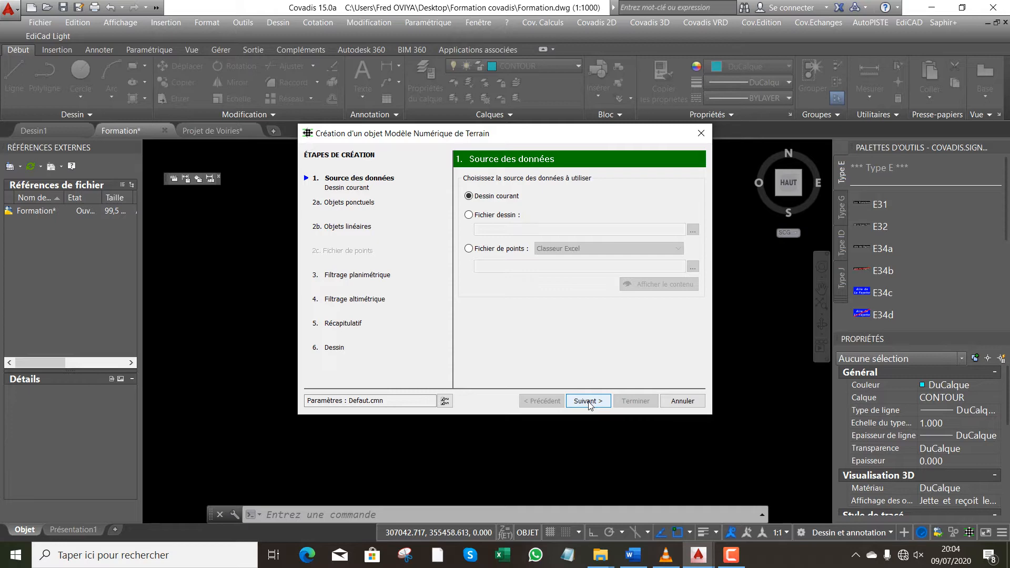
{"action": "left_click", "coordinate": [589, 403]}
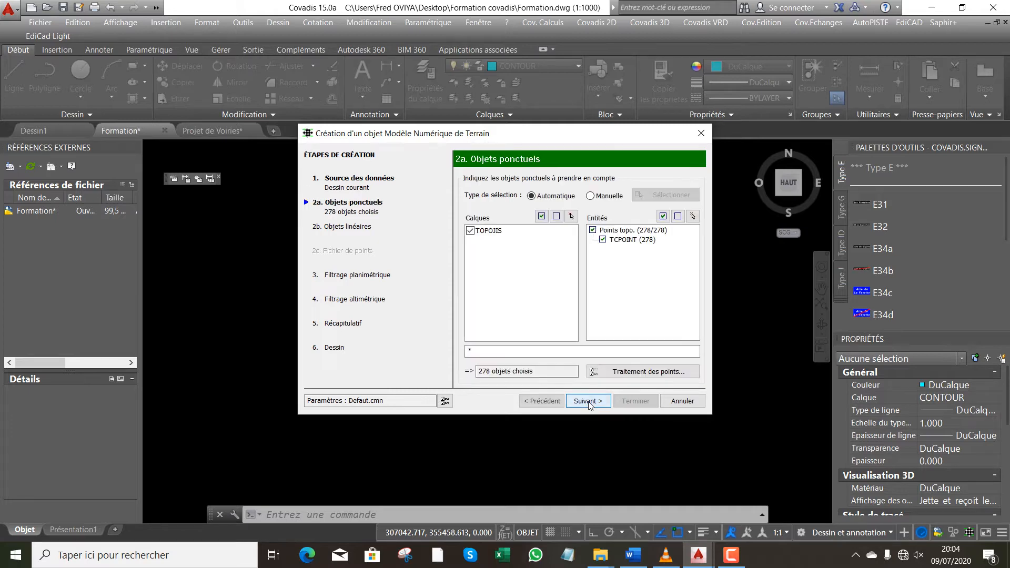
Accept the automatic selection of topographic points on layer TOPOJIS, keeping the first point encountered for double points.
{"action": "left_click", "coordinate": [589, 402]}
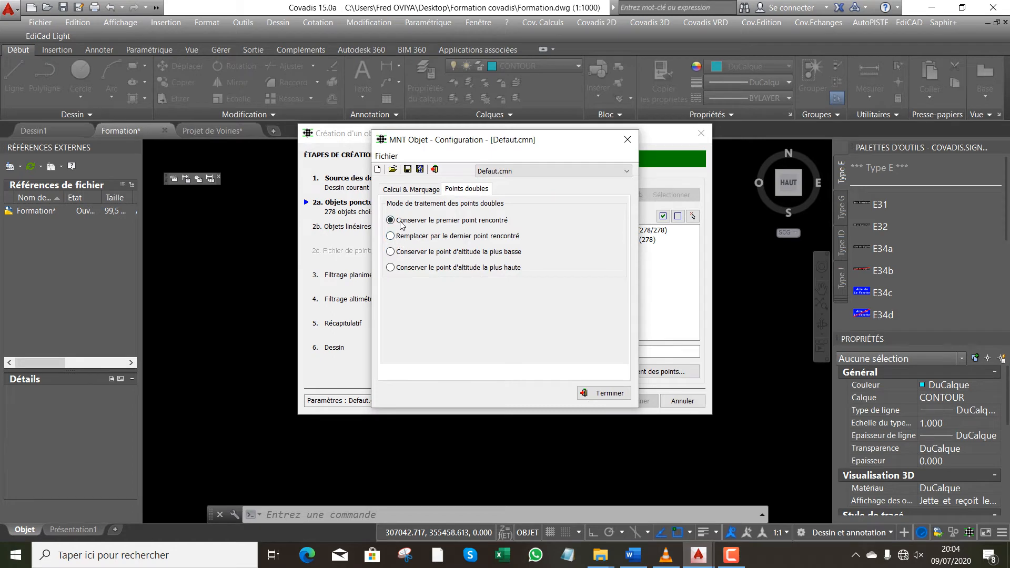
{"action": "left_click", "coordinate": [412, 190]}
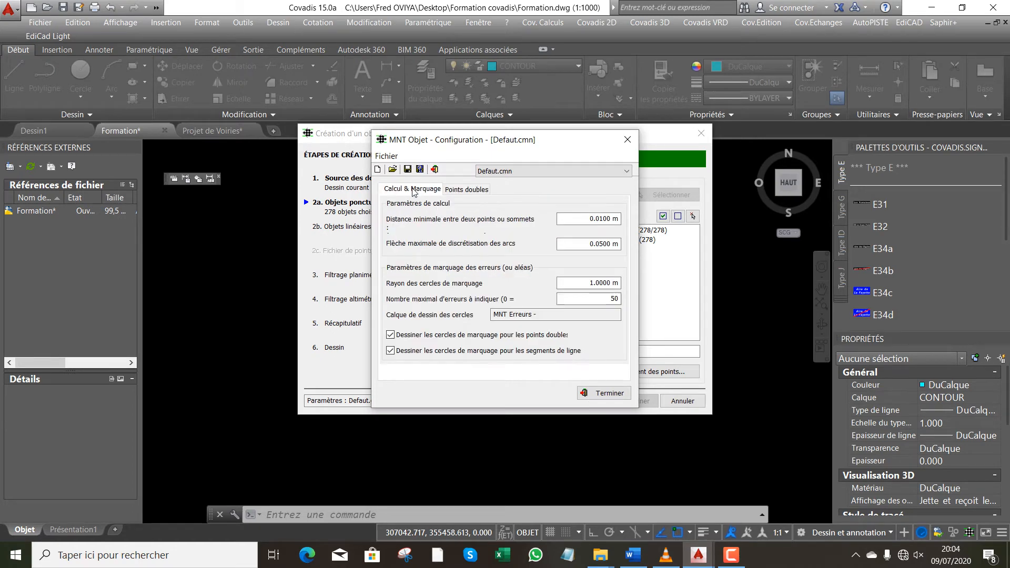
{"action": "left_click", "coordinate": [474, 190]}
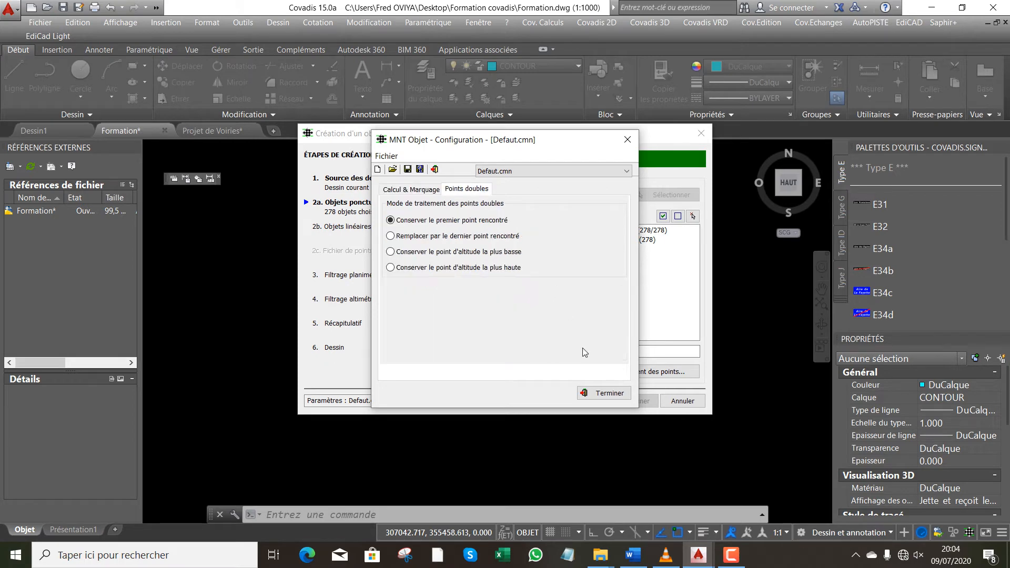
{"action": "left_click", "coordinate": [604, 400]}
{"action": "left_click", "coordinate": [604, 401]}
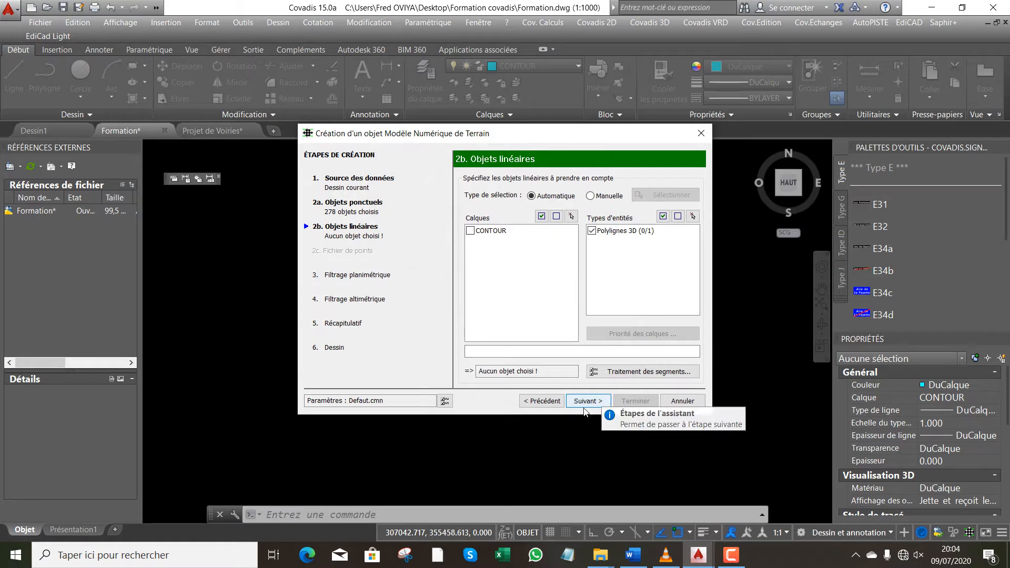
Continue without linear objects or planimetric filtering, ignoring only points and vertices of zero altitude.
{"action": "left_click", "coordinate": [588, 401]}
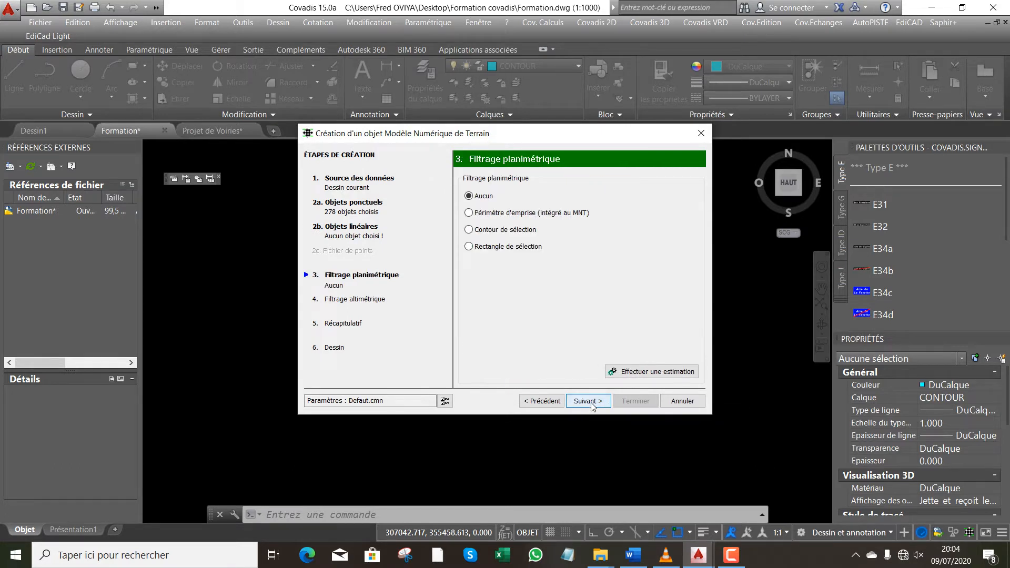
{"action": "left_click", "coordinate": [593, 406]}
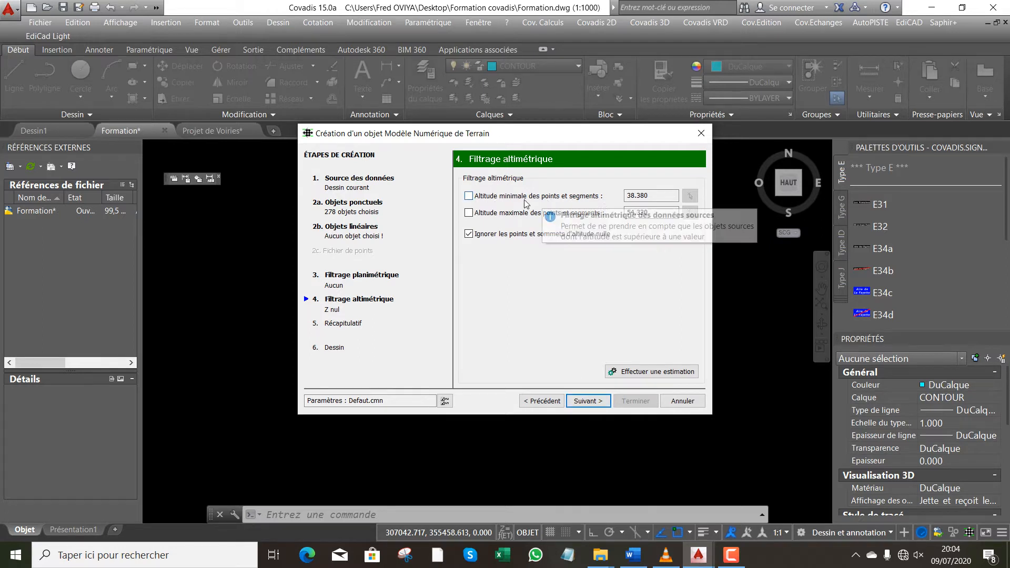
{"action": "left_click", "coordinate": [587, 402]}
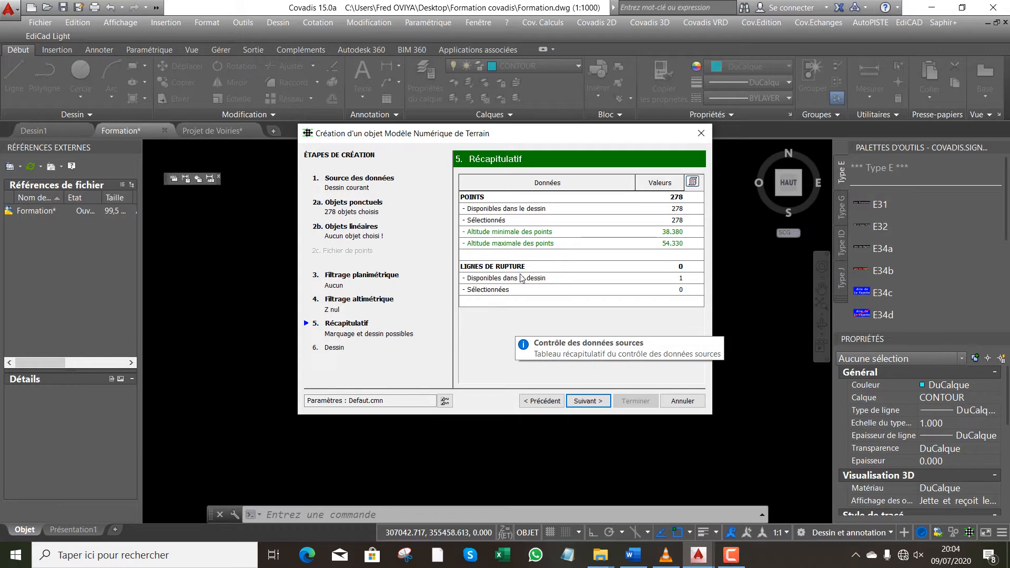
Create the associative terrain model TN on layer TN_MNT in green with triangles and external contour, and close its listing.
{"action": "left_click", "coordinate": [589, 401]}
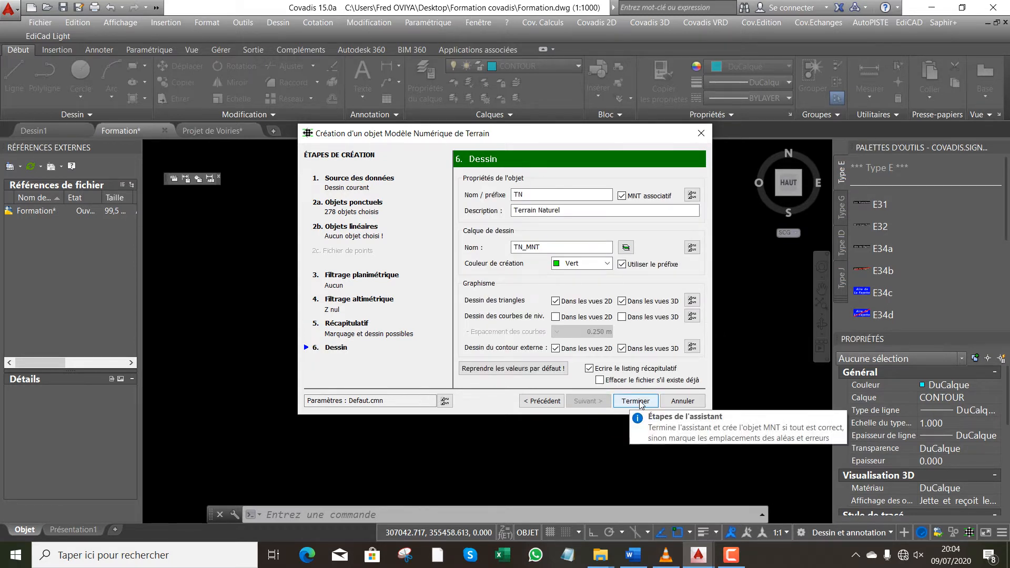
{"action": "left_click", "coordinate": [636, 401]}
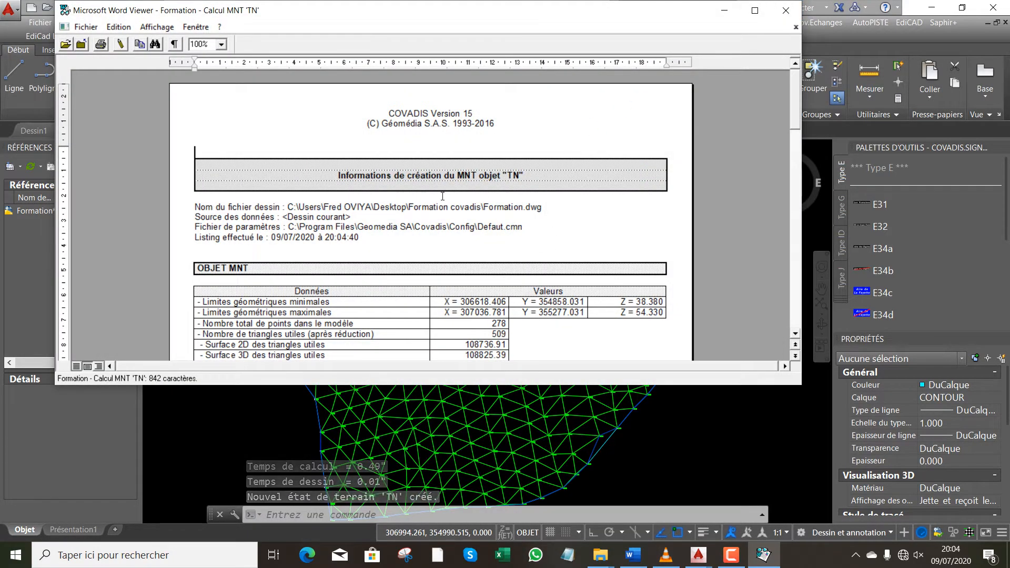
{"action": "left_click", "coordinate": [786, 13]}
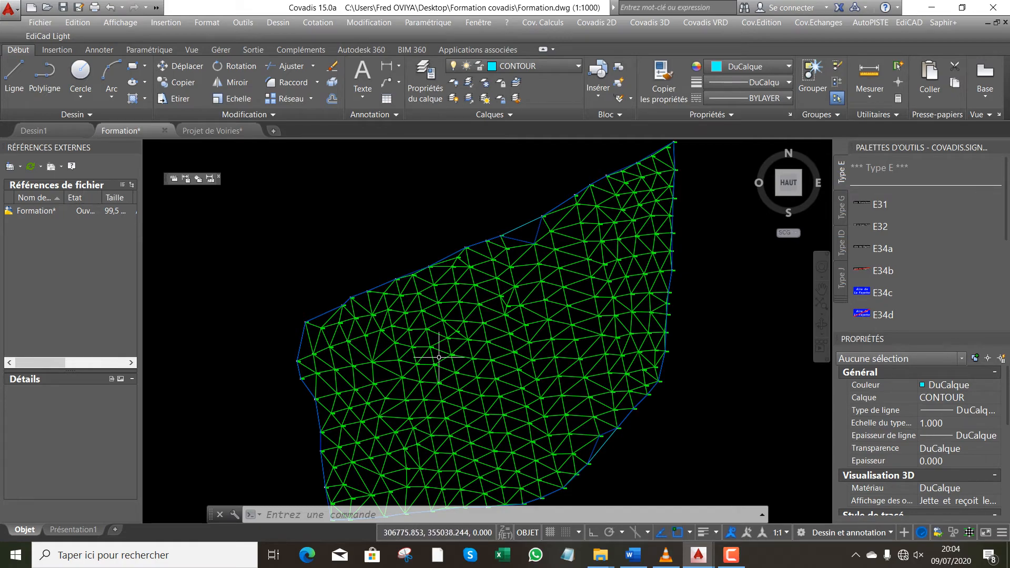
Inspect the terrain model's triangles, especially where they meet the northern stretch of the boundary polyline.
{"action": "scroll", "coordinate": [426, 378], "scroll_direction": "up", "scroll_amount": 5}
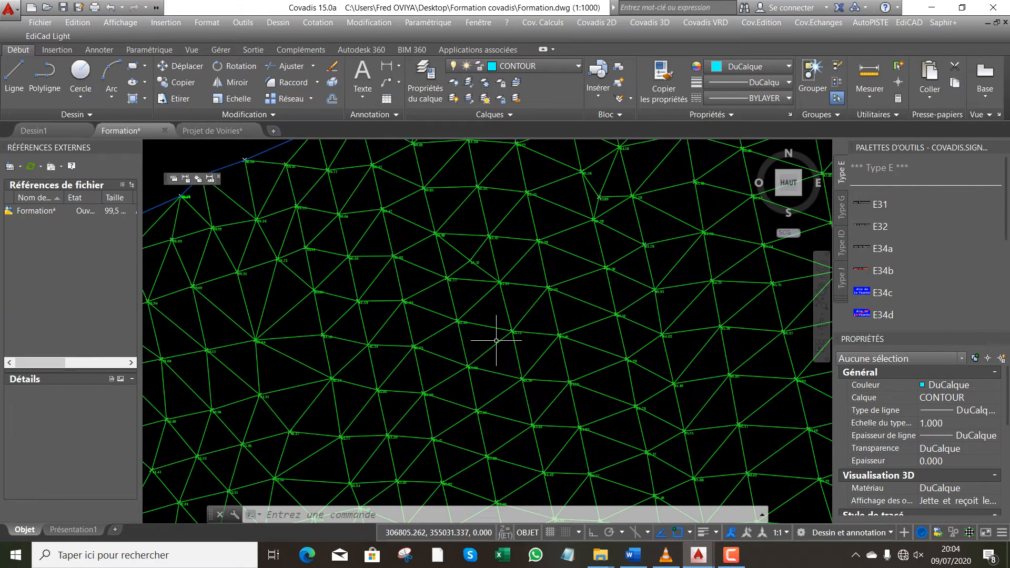
{"action": "scroll", "coordinate": [360, 300], "scroll_direction": "down", "scroll_amount": 7}
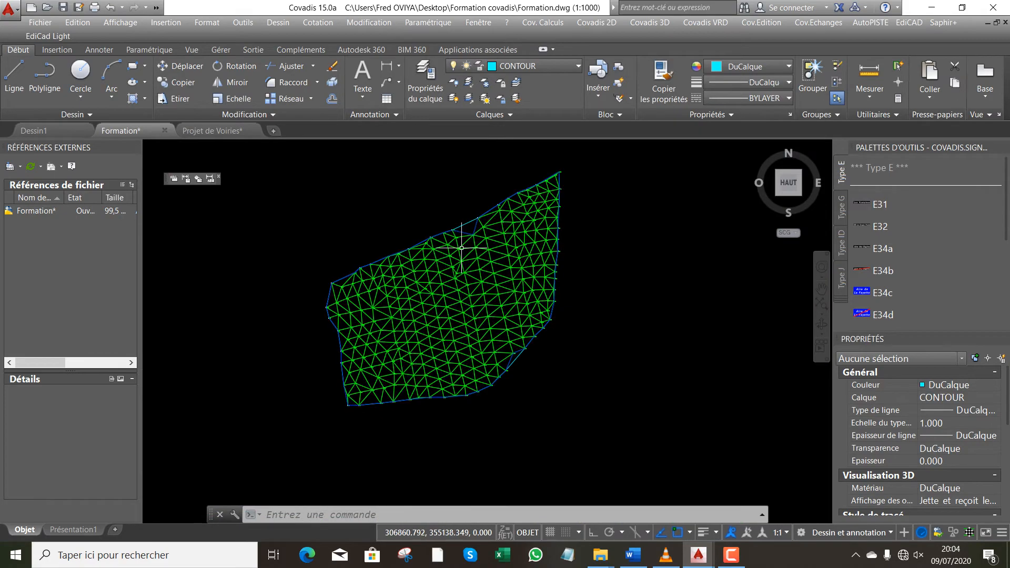
{"action": "scroll", "coordinate": [469, 238], "scroll_direction": "up", "scroll_amount": 4}
{"action": "scroll", "coordinate": [470, 238], "scroll_direction": "down", "scroll_amount": 2}
{"action": "scroll", "coordinate": [473, 198], "scroll_direction": "up", "scroll_amount": 5}
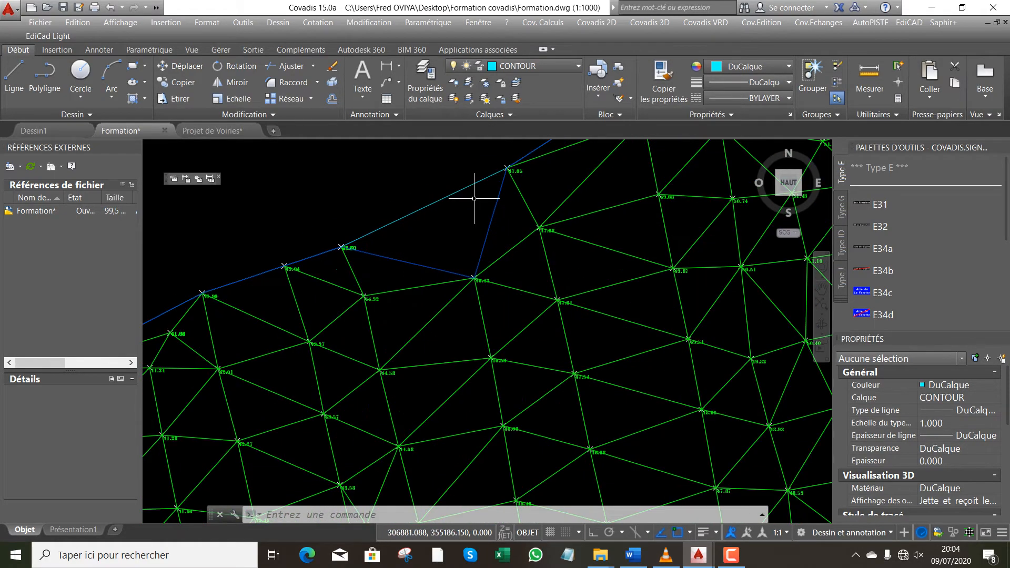
Inspect the terrain model's triangles against the boundary polyline along its southeastern edge, northern edge and northeastern corner.
{"action": "scroll", "coordinate": [474, 198], "scroll_direction": "down", "scroll_amount": 3}
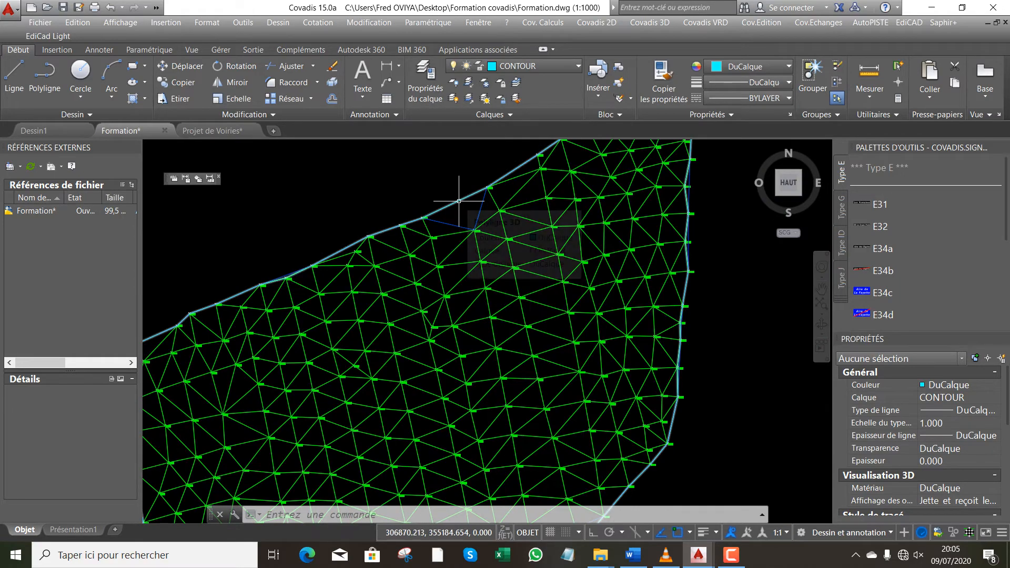
{"action": "scroll", "coordinate": [518, 194], "scroll_direction": "down", "scroll_amount": 1}
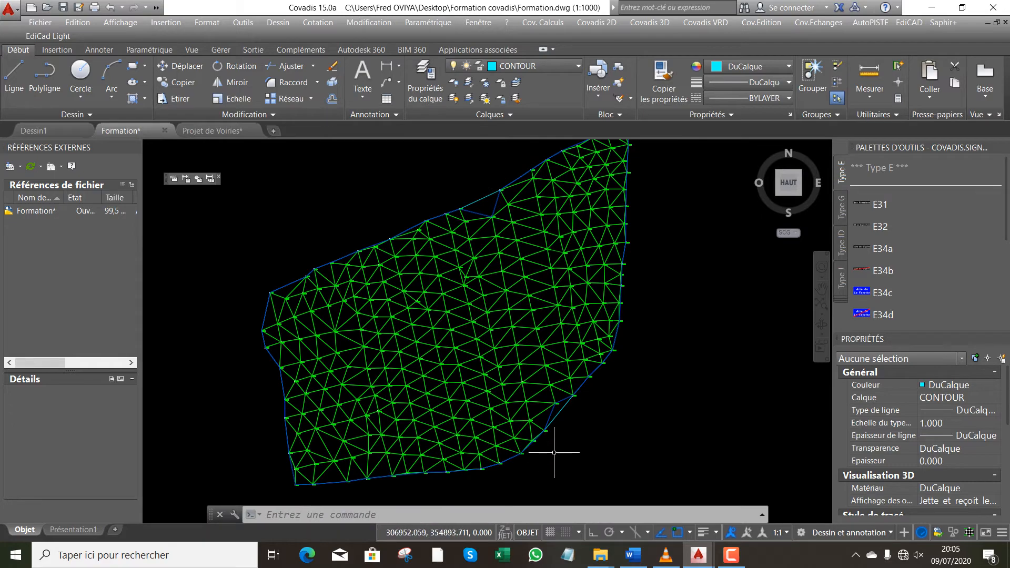
{"action": "scroll", "coordinate": [552, 420], "scroll_direction": "up", "scroll_amount": 8}
{"action": "scroll", "coordinate": [559, 326], "scroll_direction": "down", "scroll_amount": 2}
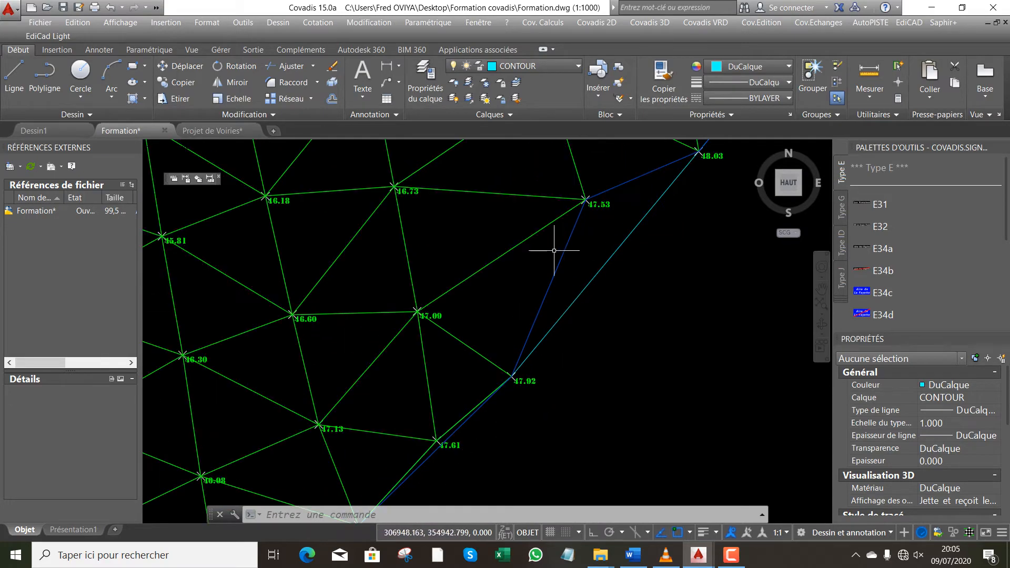
{"action": "scroll", "coordinate": [573, 278], "scroll_direction": "down", "scroll_amount": 3}
{"action": "scroll", "coordinate": [573, 331], "scroll_direction": "down", "scroll_amount": 3}
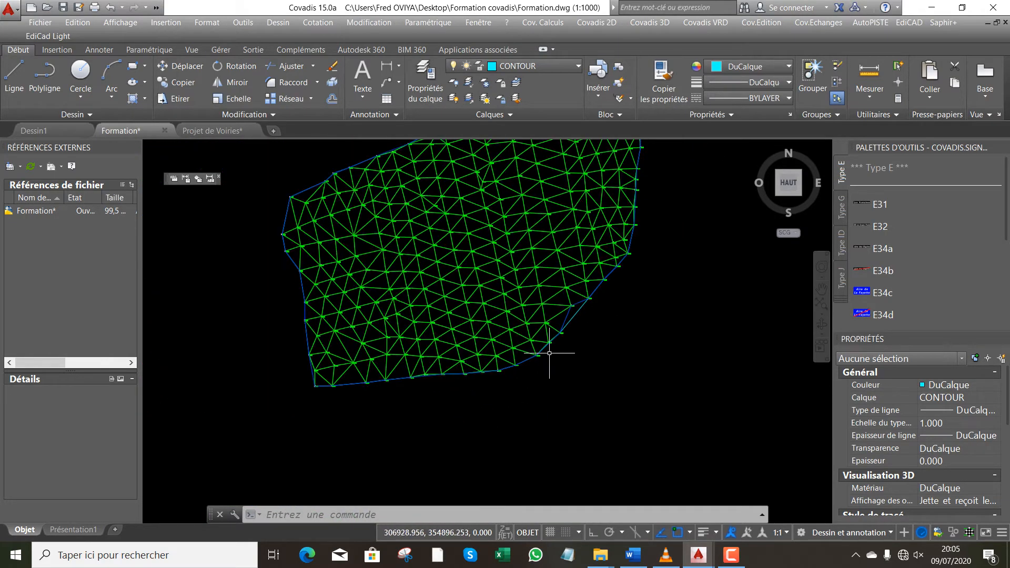
{"action": "scroll", "coordinate": [476, 182], "scroll_direction": "up", "scroll_amount": 4}
{"action": "scroll", "coordinate": [475, 180], "scroll_direction": "up", "scroll_amount": 8}
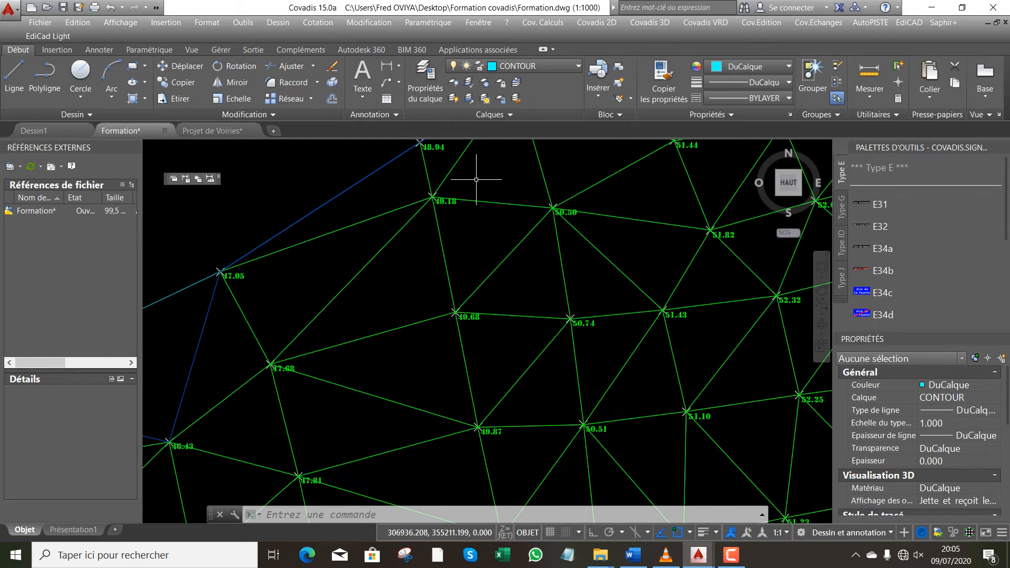
{"action": "scroll", "coordinate": [396, 254], "scroll_direction": "down", "scroll_amount": 6}
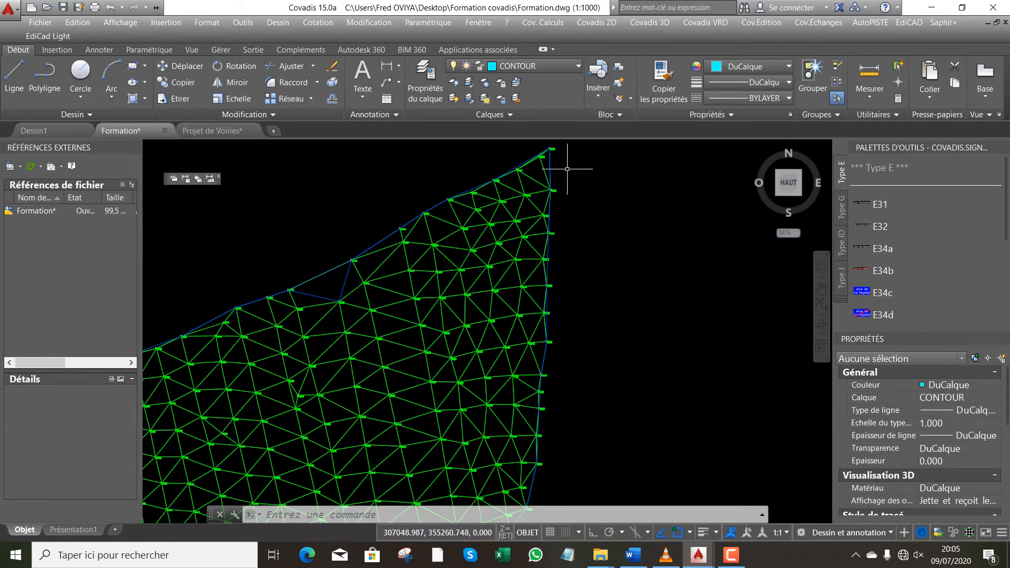
{"action": "scroll", "coordinate": [548, 155], "scroll_direction": "up", "scroll_amount": 3}
{"action": "scroll", "coordinate": [550, 161], "scroll_direction": "up", "scroll_amount": 2}
{"action": "scroll", "coordinate": [476, 162], "scroll_direction": "up", "scroll_amount": 2}
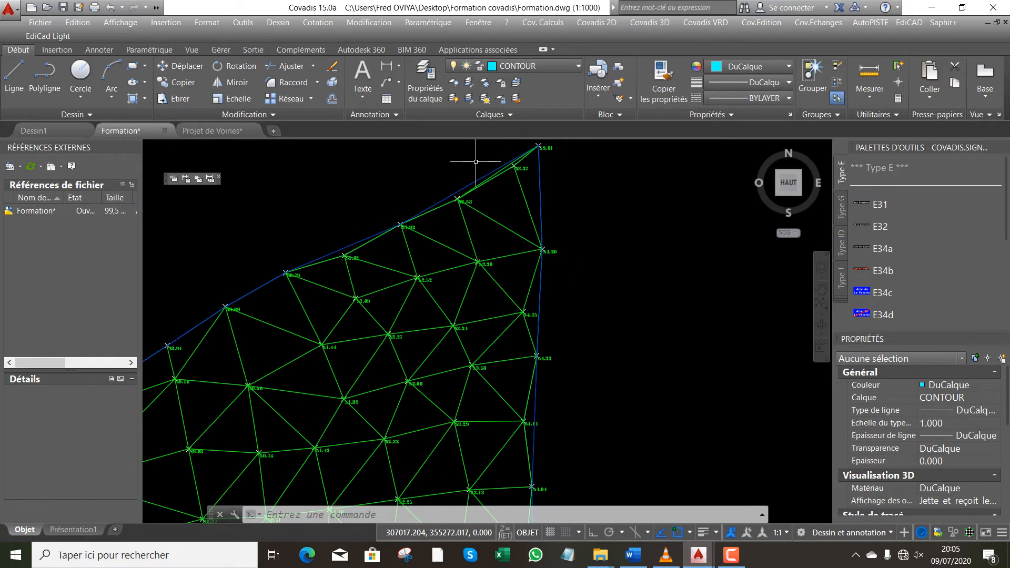
{"action": "scroll", "coordinate": [463, 158], "scroll_direction": "down", "scroll_amount": 2}
{"action": "middle_click_drag", "start_coordinate": [581, 192], "coordinate": [639, 197]}
{"action": "scroll", "coordinate": [469, 181], "scroll_direction": "down", "scroll_amount": 5}
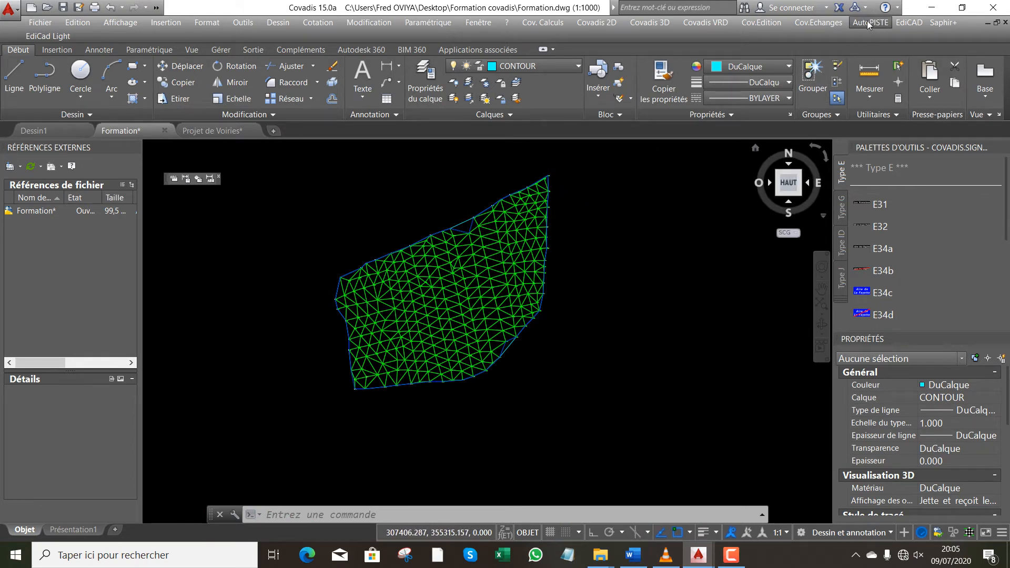
Show the toolbars for linear projects by typical profiles and for plan axes, placing the axis toolbar clear of the terrain model.
{"action": "left_click", "coordinate": [709, 21]}
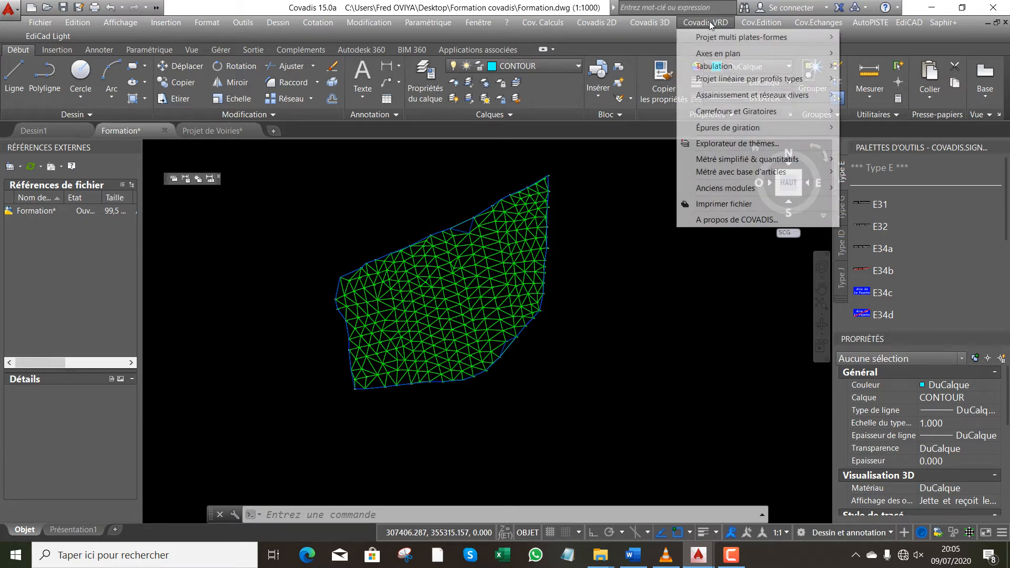
{"action": "mouse_move", "coordinate": [730, 46]}
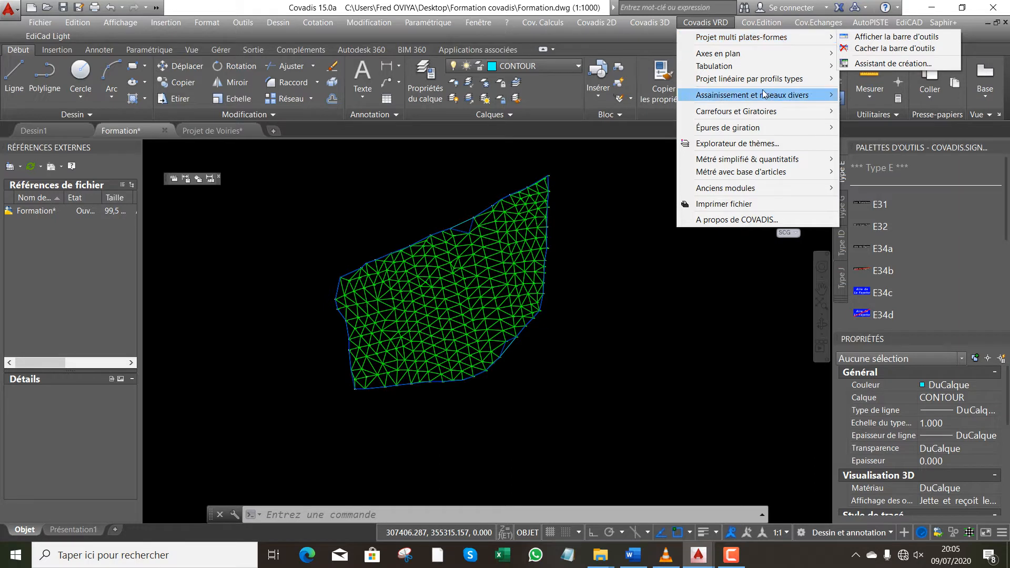
{"action": "mouse_move", "coordinate": [728, 80]}
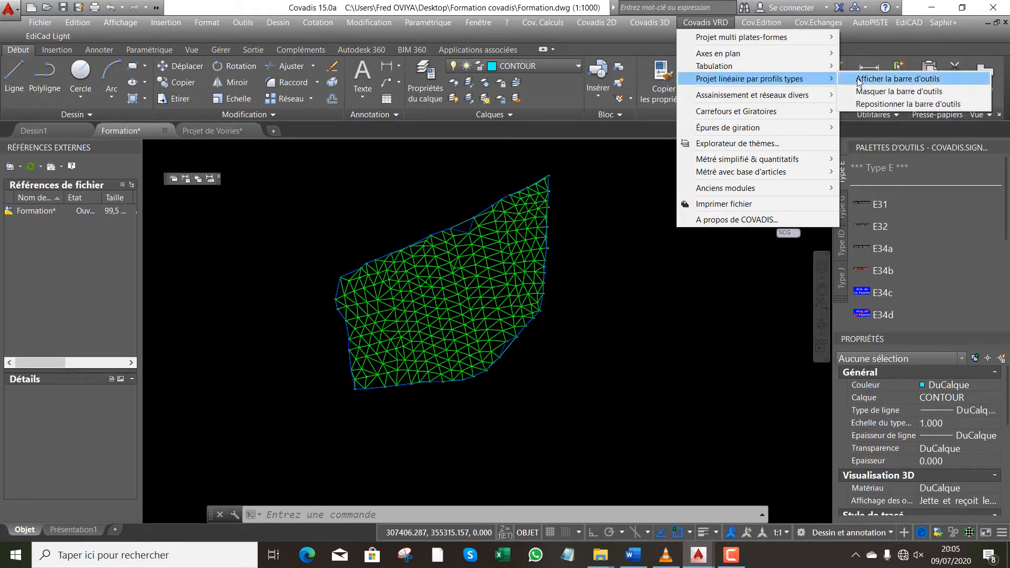
{"action": "left_click", "coordinate": [879, 79]}
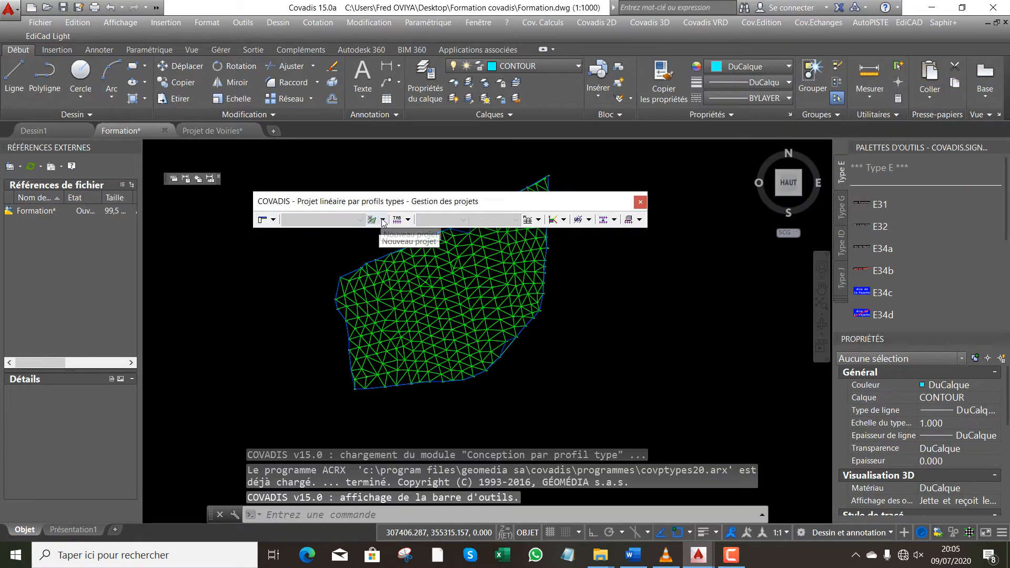
{"action": "left_click", "coordinate": [273, 221]}
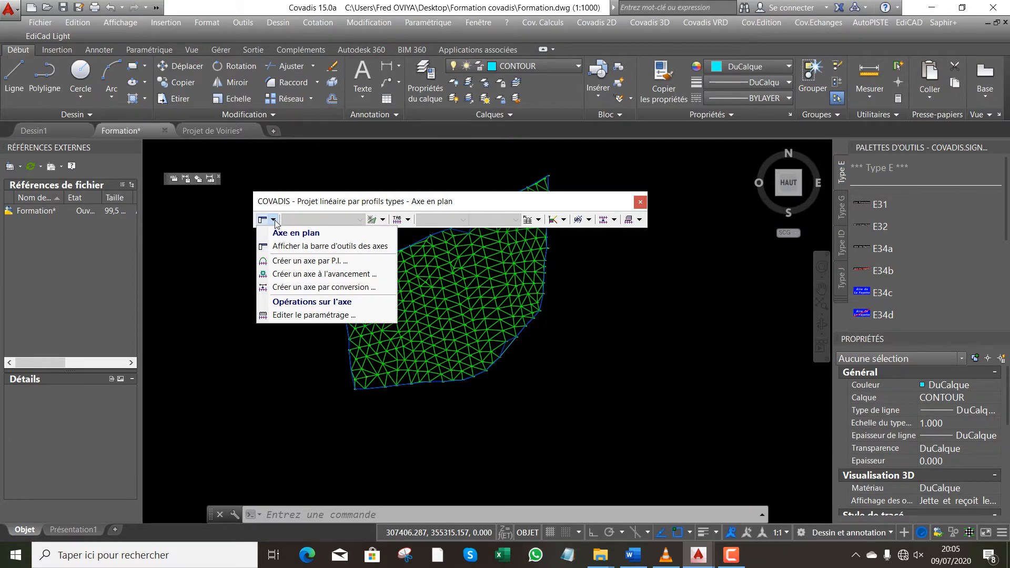
{"action": "left_click", "coordinate": [296, 247]}
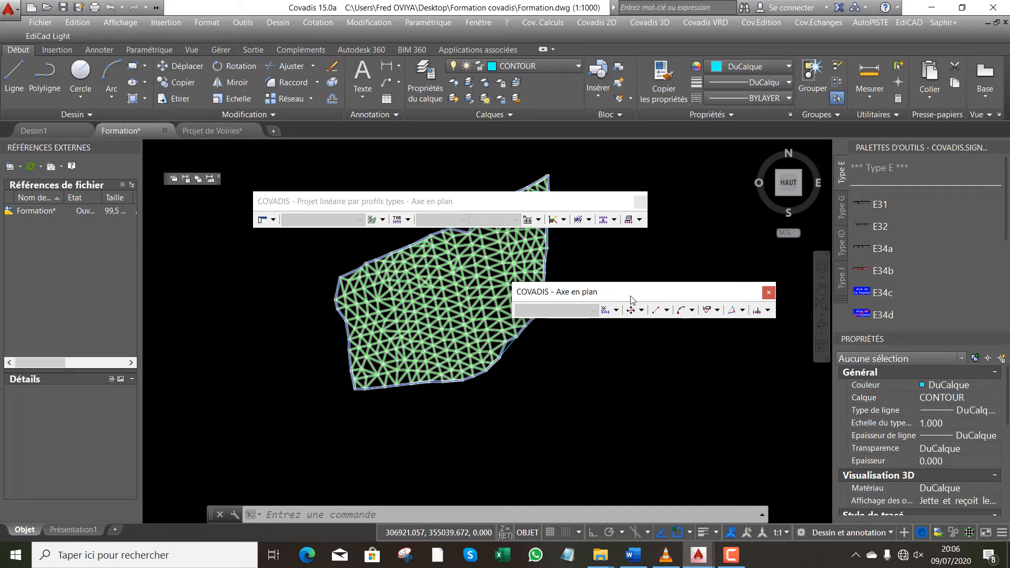
{"action": "left_click_drag", "start_coordinate": [633, 298], "coordinate": [724, 279]}
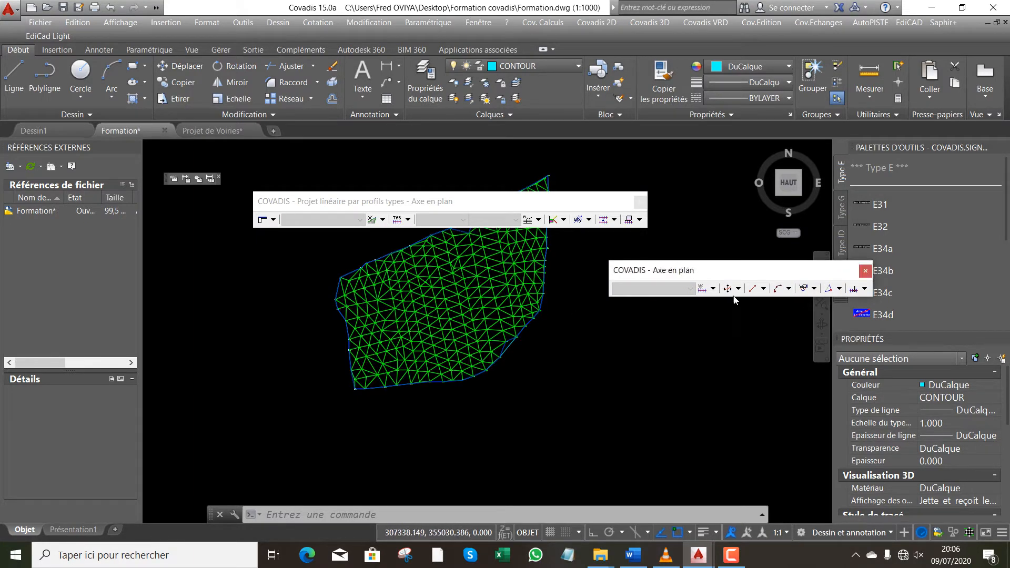
{"action": "left_click", "coordinate": [762, 292]}
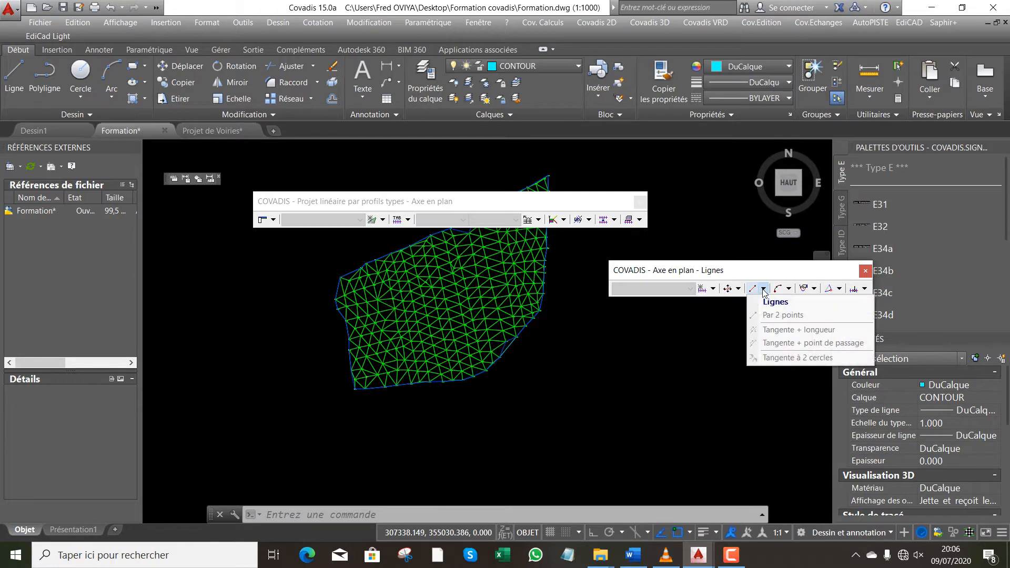
{"action": "left_click", "coordinate": [772, 317]}
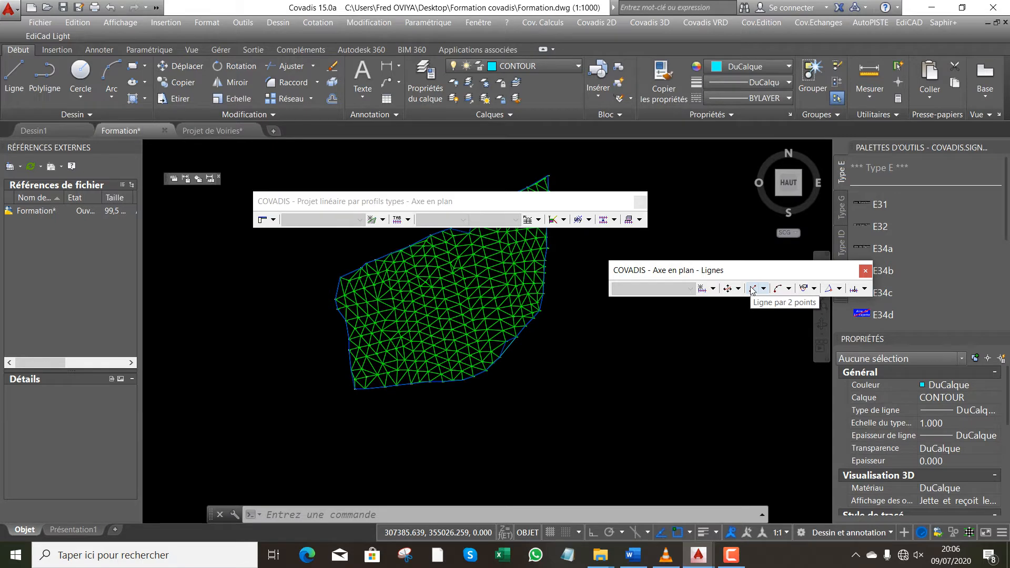
{"action": "left_click", "coordinate": [382, 219]}
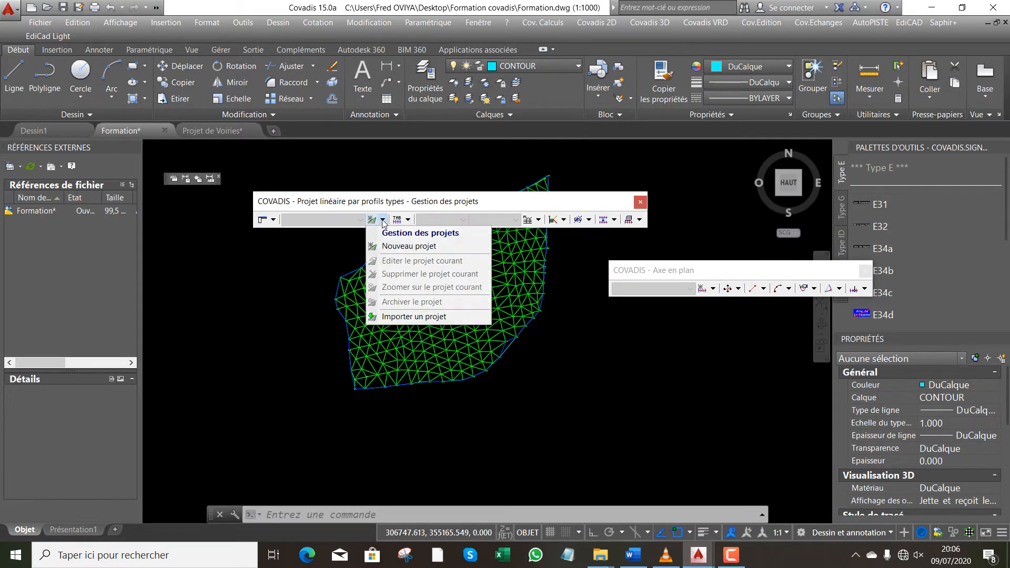
{"action": "left_click", "coordinate": [397, 247]}
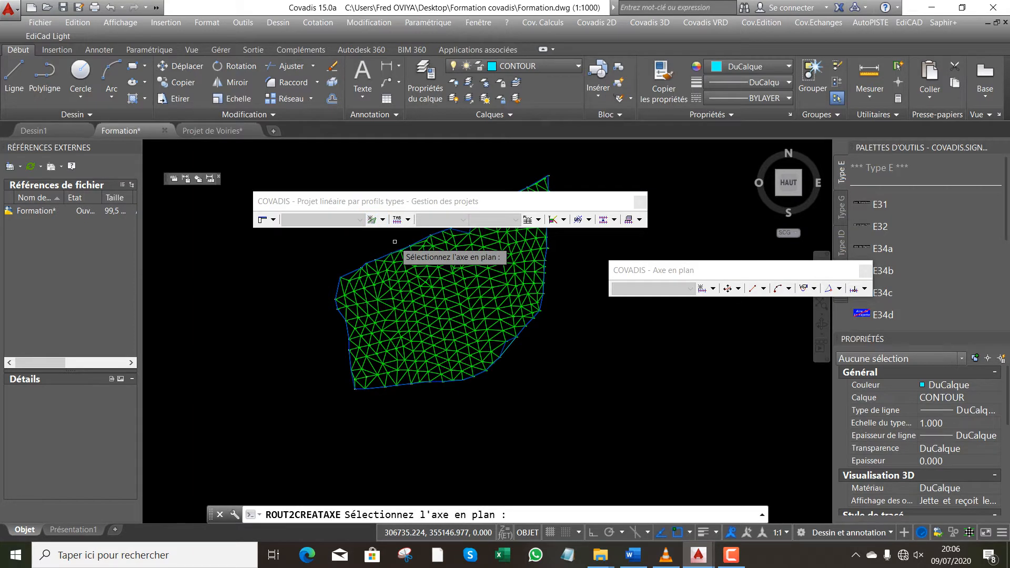
{"action": "key", "text": "Escape"}
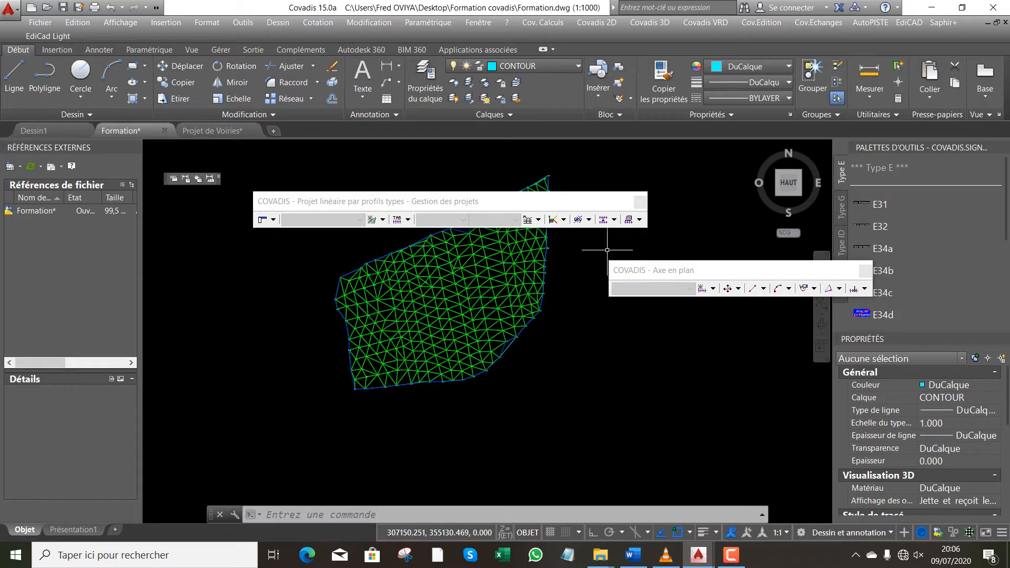
{"action": "left_click", "coordinate": [752, 290]}
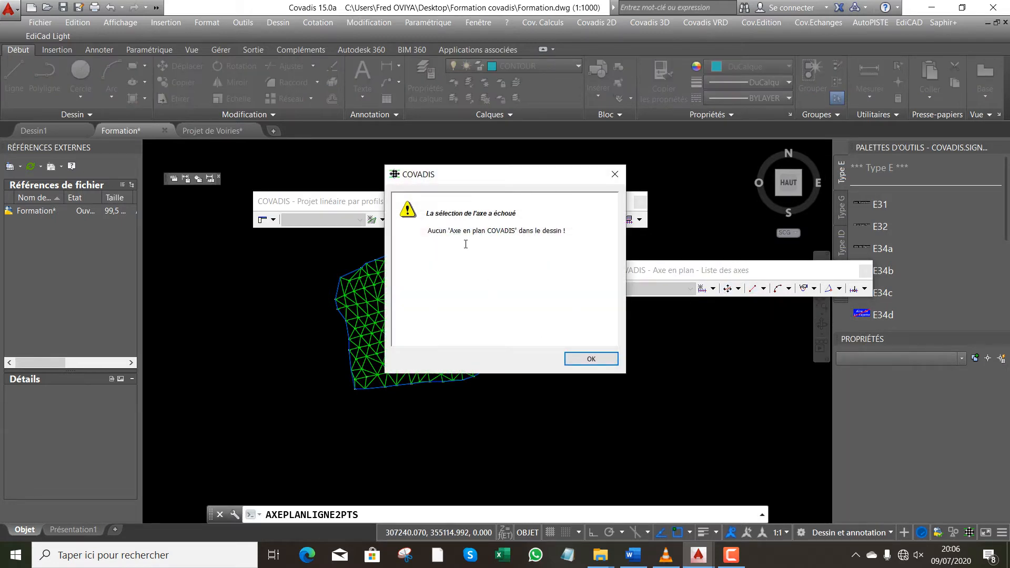
{"action": "left_click", "coordinate": [589, 361]}
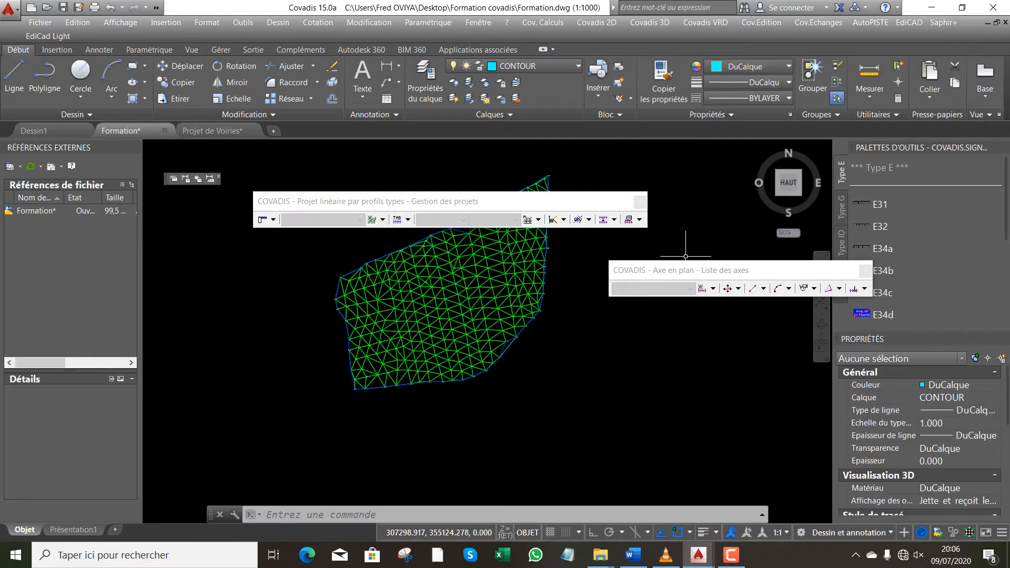
Start a new plan axis and name it Axe1.
{"action": "left_click", "coordinate": [713, 289]}
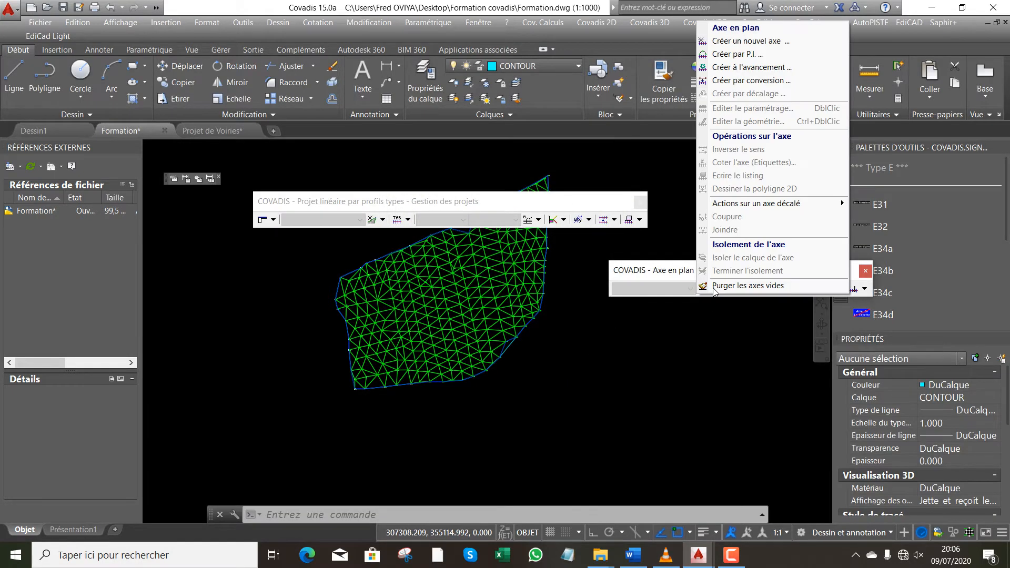
{"action": "left_click", "coordinate": [775, 42]}
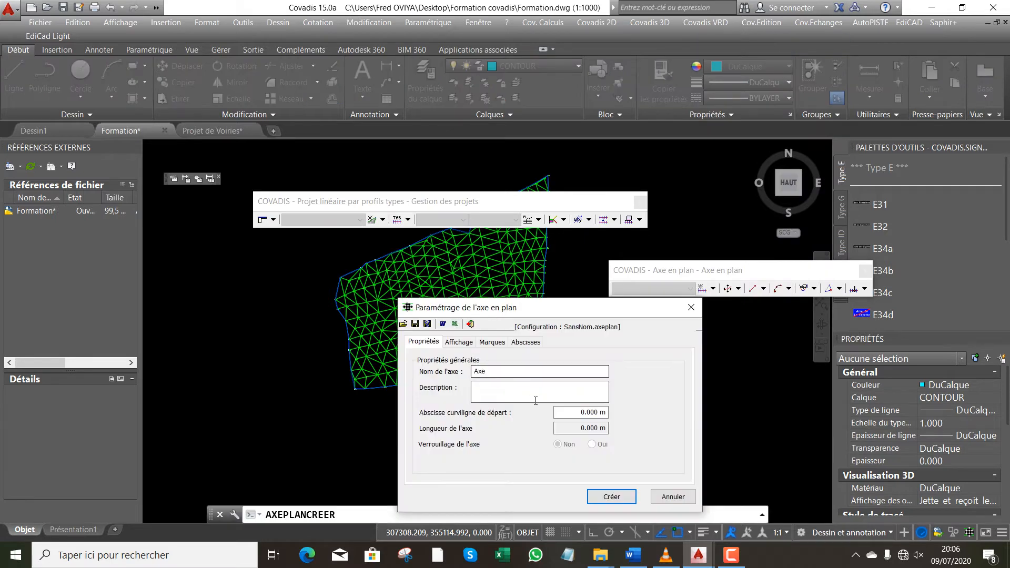
{"action": "left_click", "coordinate": [498, 372]}
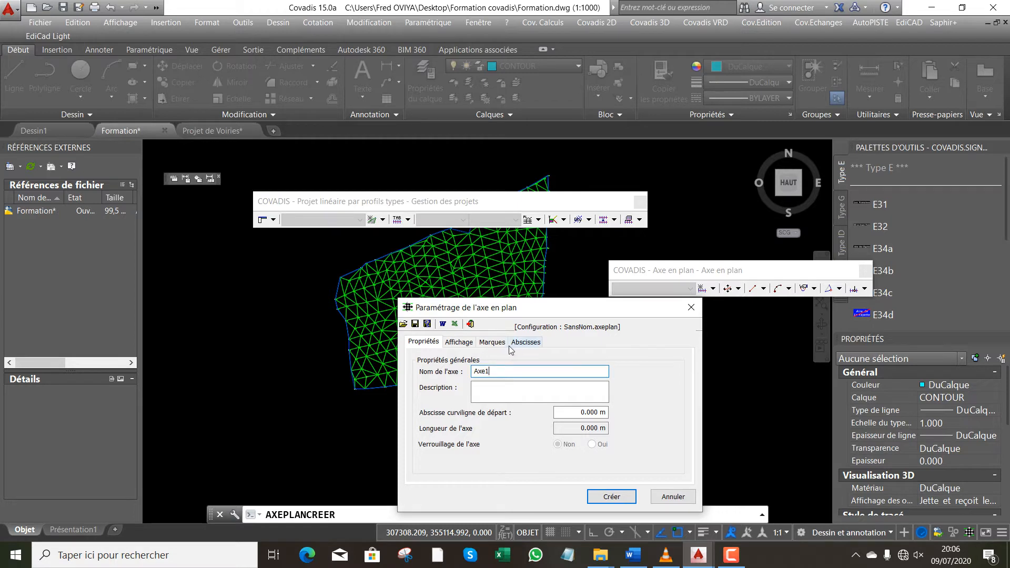
Review the axis display and mark settings, show the abscissas in PK format, and create the axis.
{"action": "left_click", "coordinate": [465, 346]}
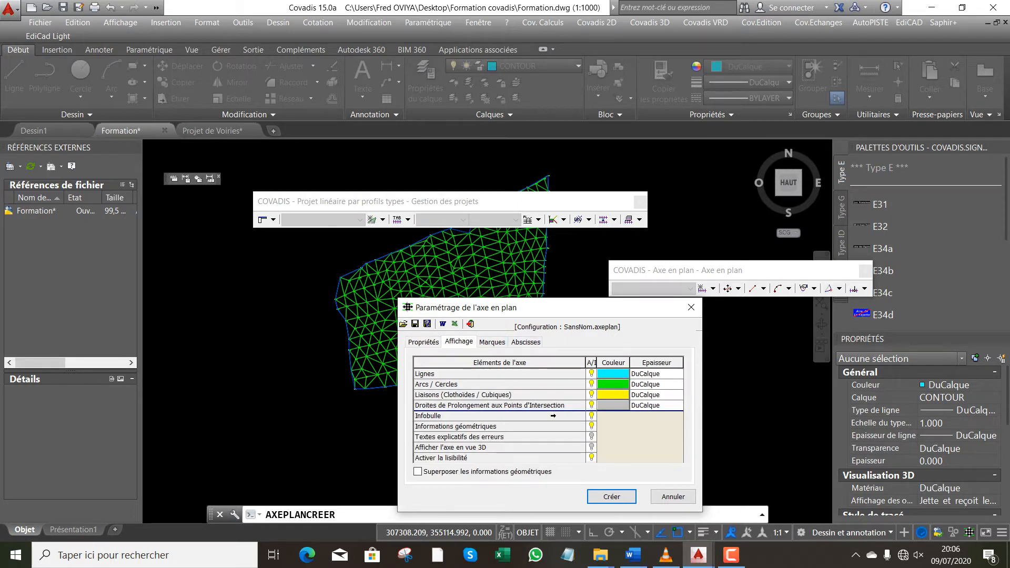
{"action": "left_click", "coordinate": [491, 343]}
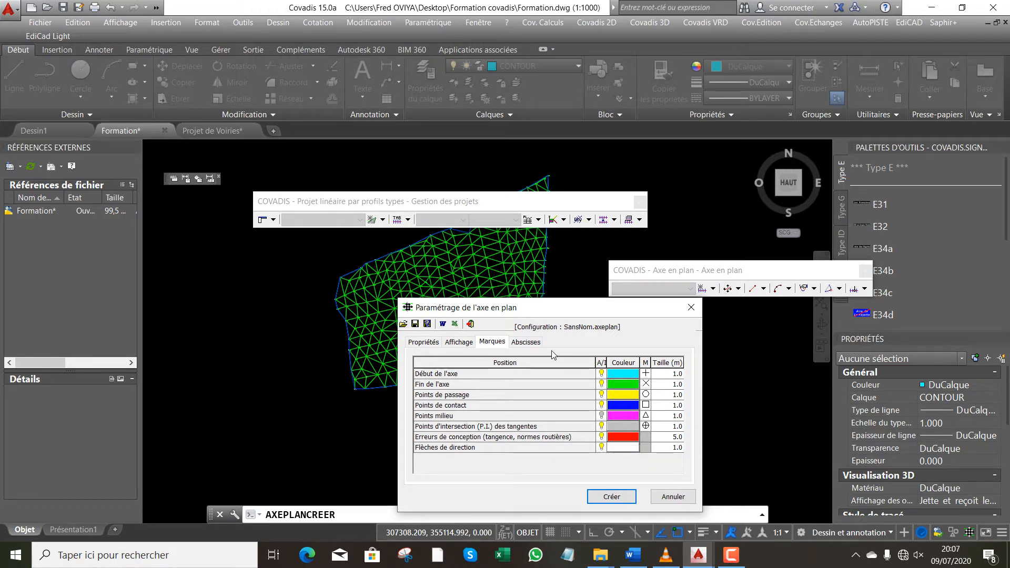
{"action": "left_click", "coordinate": [532, 346]}
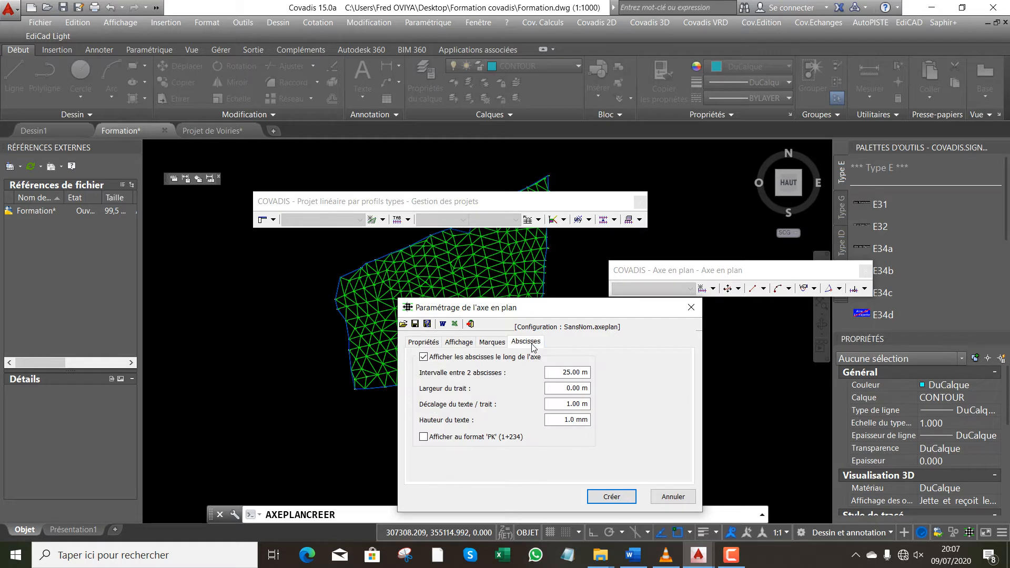
{"action": "left_click", "coordinate": [571, 372]}
{"action": "left_click", "coordinate": [423, 436]}
{"action": "left_click", "coordinate": [611, 497]}
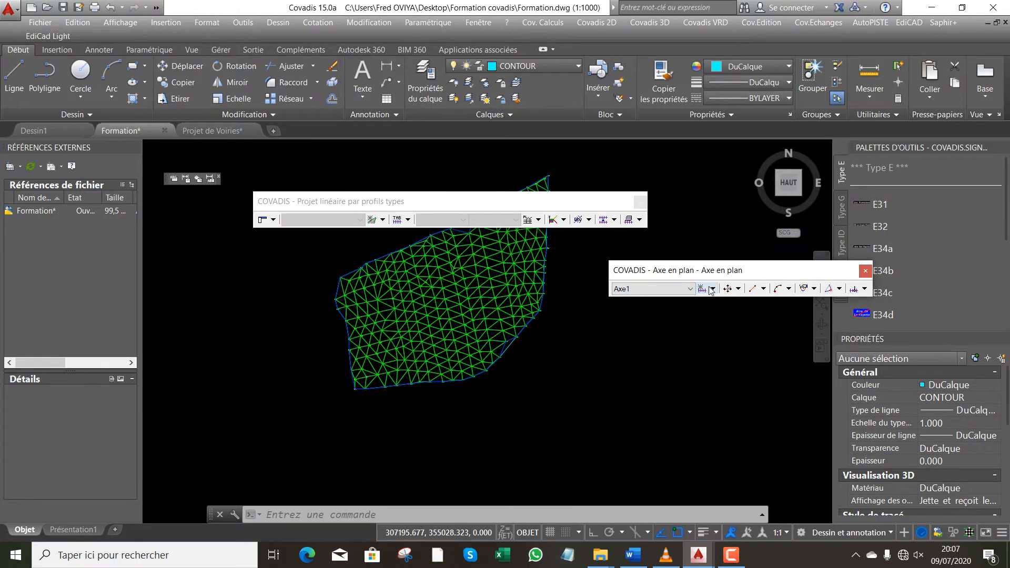
Draw a two-point line about 371 m long for Axe1, running from the southwest to the northeast across the terrain model.
{"action": "left_click", "coordinate": [761, 291]}
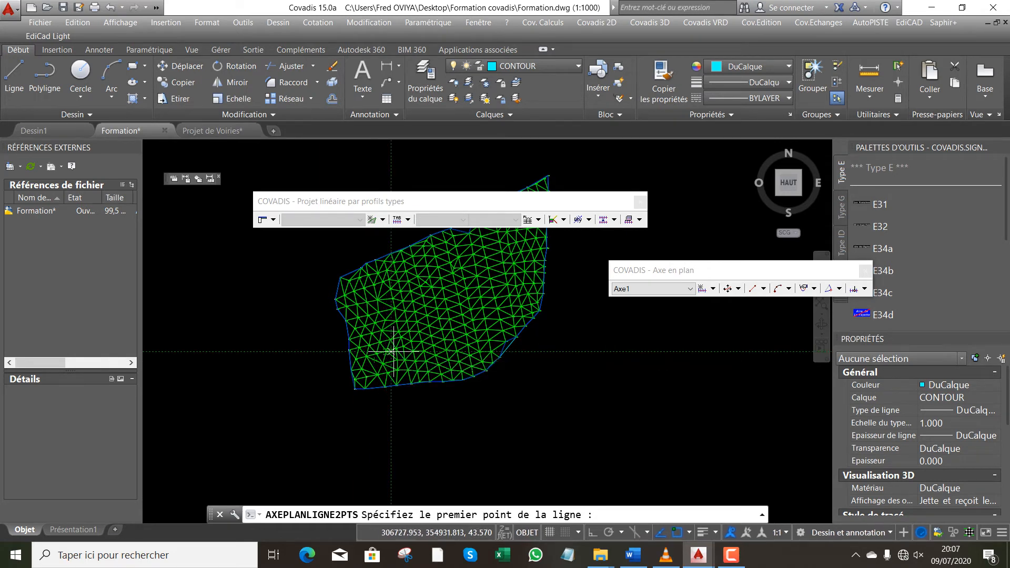
{"action": "left_click", "coordinate": [392, 353]}
{"action": "scroll", "coordinate": [370, 395], "scroll_direction": "down", "scroll_amount": 3}
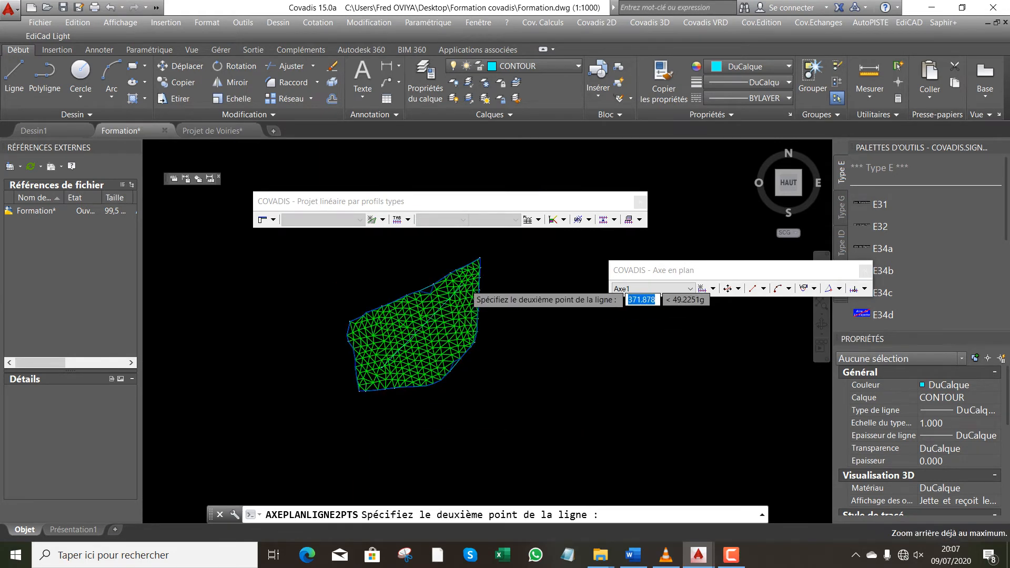
{"action": "scroll", "coordinate": [467, 290], "scroll_direction": "up", "scroll_amount": 3}
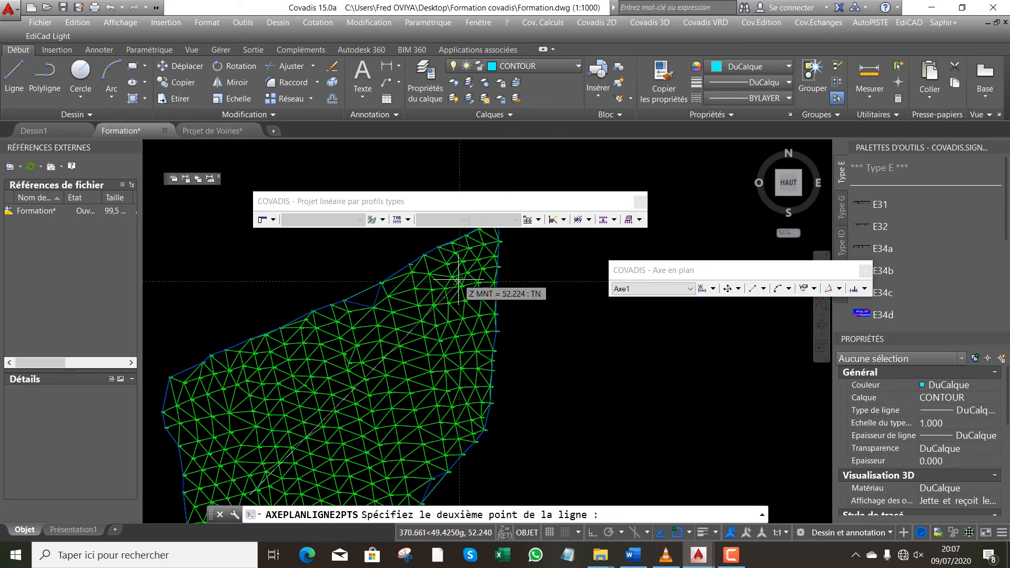
{"action": "left_click", "coordinate": [459, 281]}
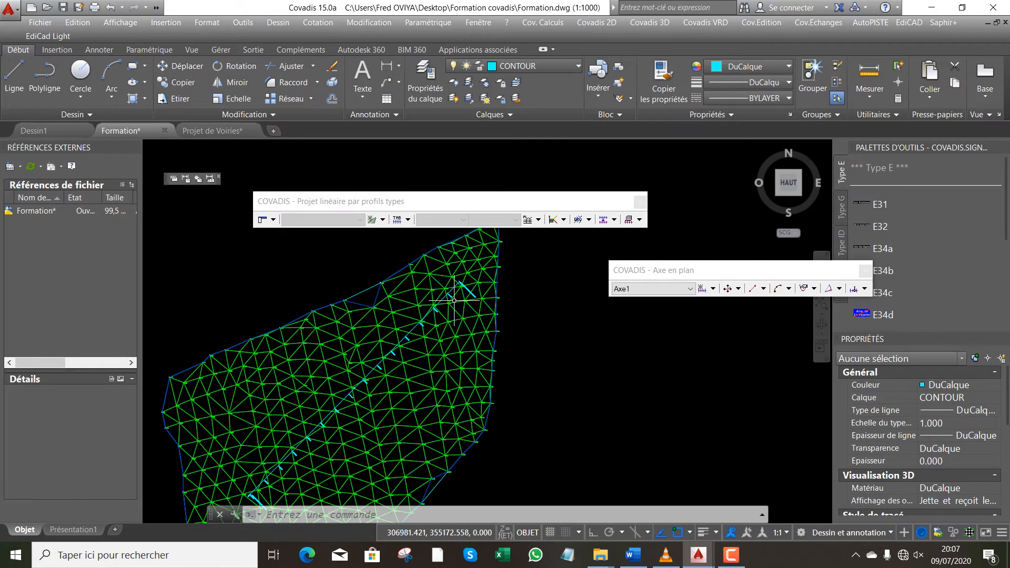
{"action": "scroll", "coordinate": [453, 301], "scroll_direction": "up", "scroll_amount": 1}
{"action": "scroll", "coordinate": [449, 286], "scroll_direction": "down", "scroll_amount": 3}
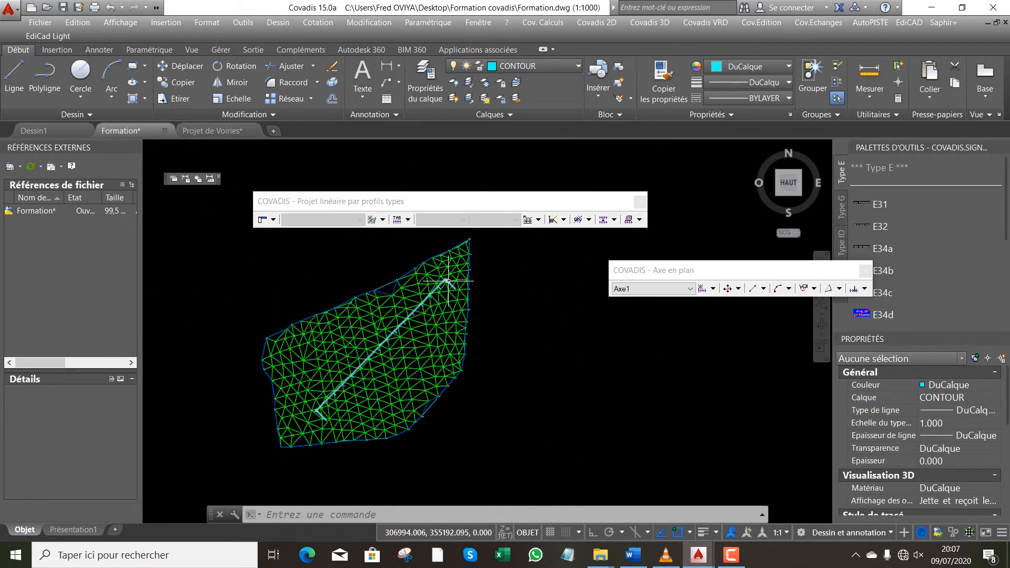
{"action": "scroll", "coordinate": [447, 282], "scroll_direction": "up", "scroll_amount": 5}
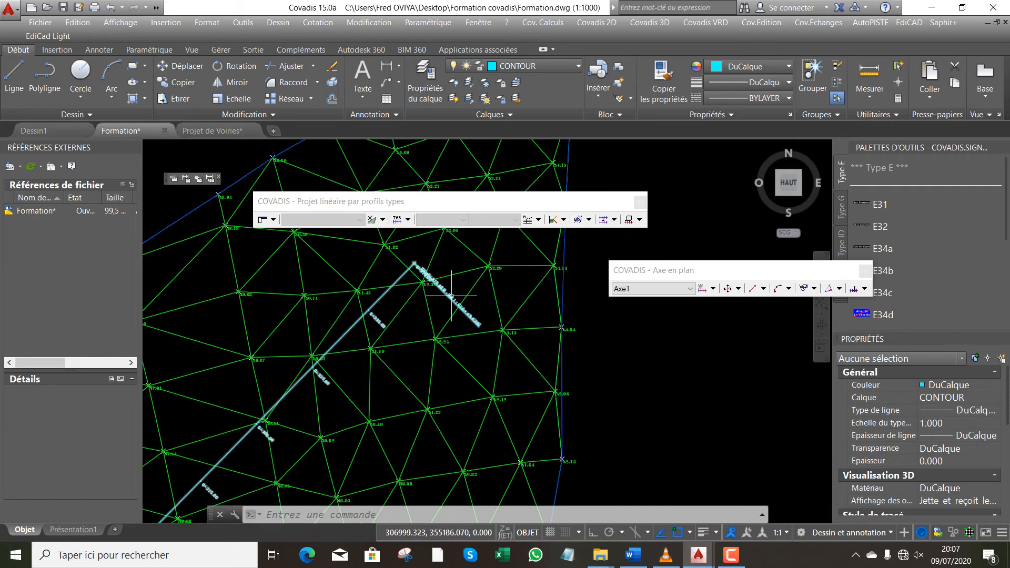
{"action": "left_click", "coordinate": [579, 67]}
{"action": "left_click", "coordinate": [531, 81]}
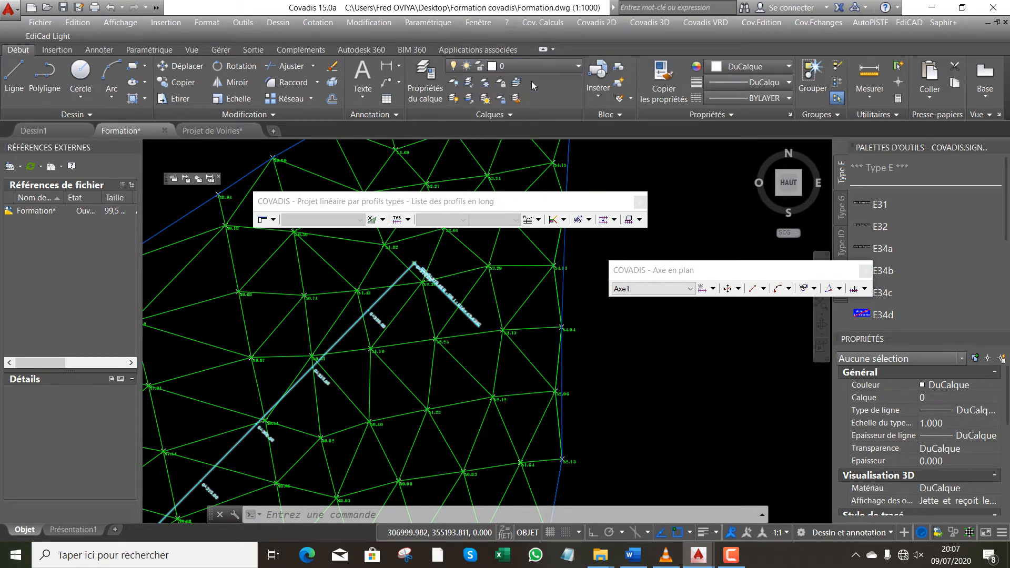
{"action": "left_click", "coordinate": [447, 296]}
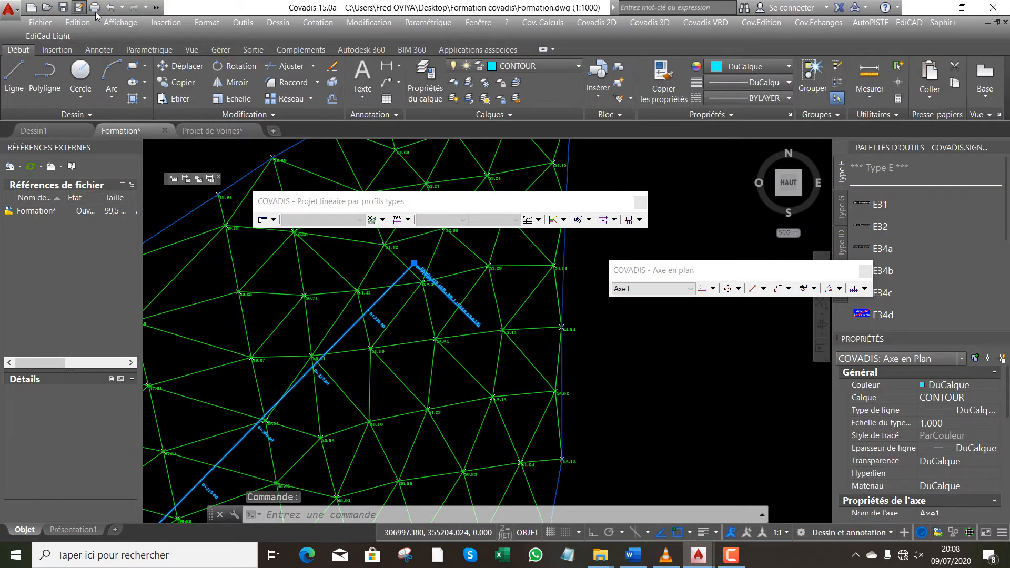
{"action": "left_click", "coordinate": [111, 7]}
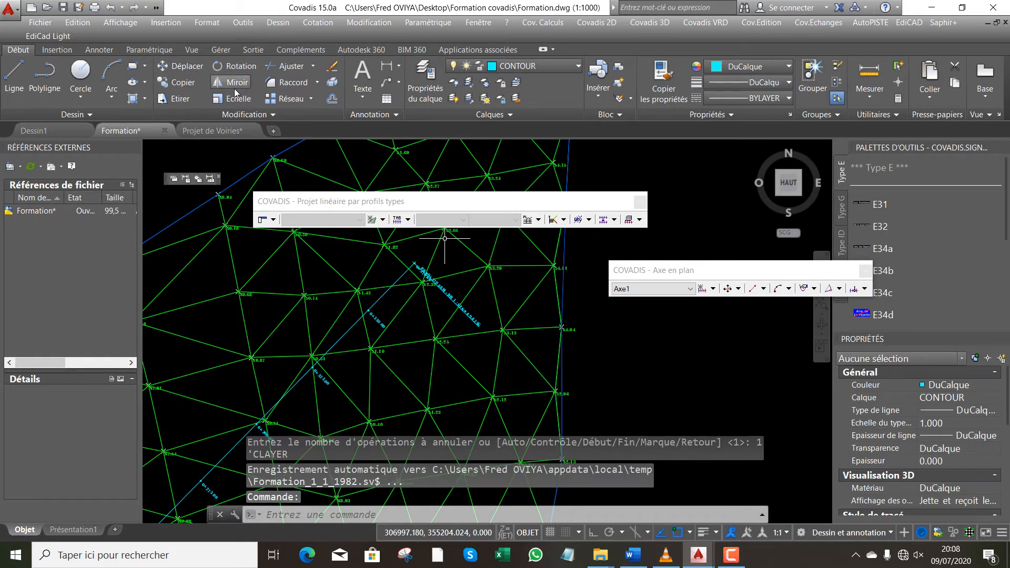
Examine the chainage marks and the end-of-axis annotation along the northeast end of Axe1.
{"action": "scroll", "coordinate": [401, 270], "scroll_direction": "up", "scroll_amount": 2}
{"action": "scroll", "coordinate": [448, 298], "scroll_direction": "up", "scroll_amount": 3}
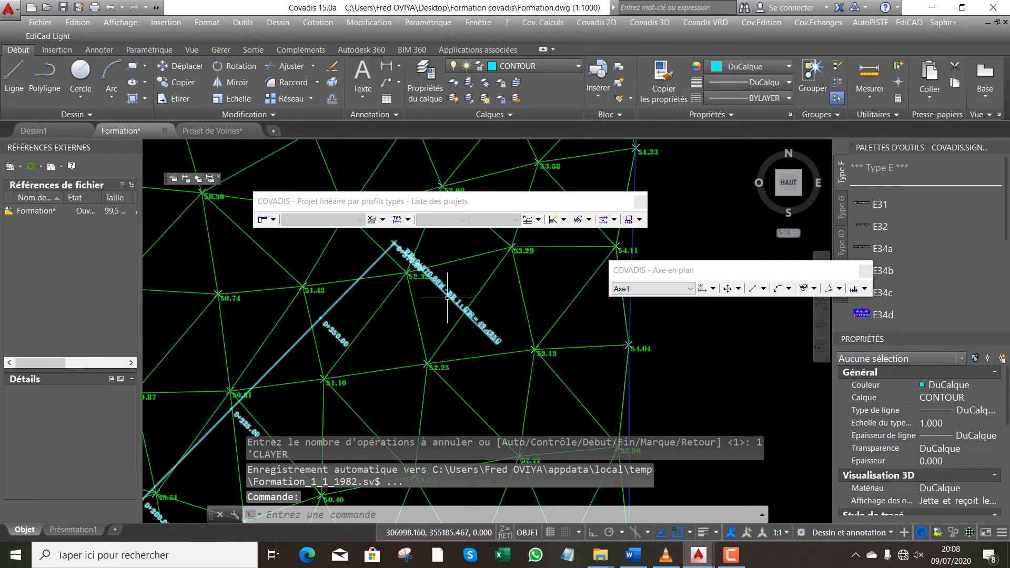
{"action": "scroll", "coordinate": [448, 298], "scroll_direction": "up", "scroll_amount": 1}
{"action": "scroll", "coordinate": [421, 294], "scroll_direction": "down", "scroll_amount": 4}
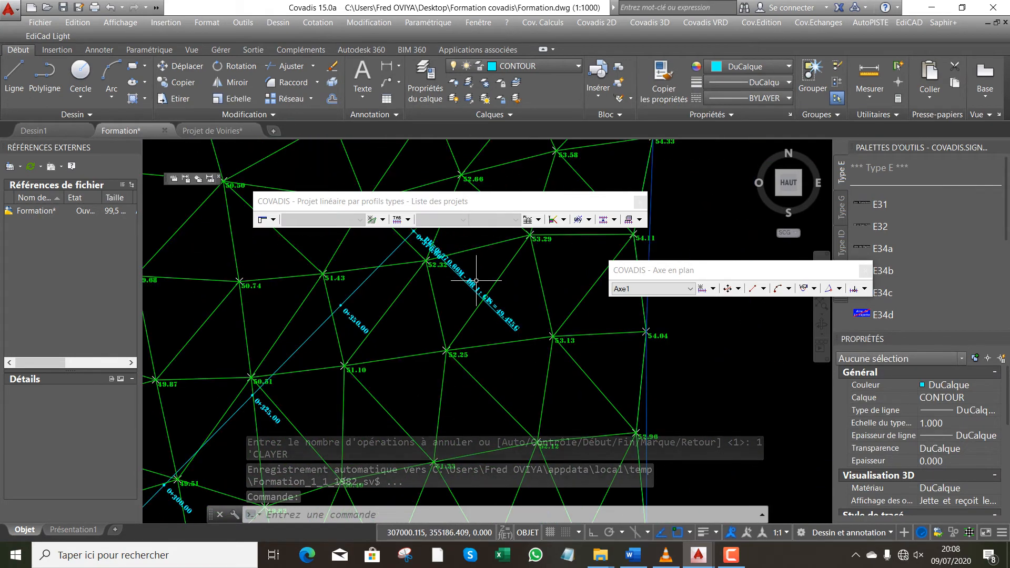
{"action": "scroll", "coordinate": [373, 301], "scroll_direction": "up", "scroll_amount": 1}
{"action": "scroll", "coordinate": [368, 305], "scroll_direction": "down", "scroll_amount": 3}
{"action": "scroll", "coordinate": [347, 316], "scroll_direction": "up", "scroll_amount": 3}
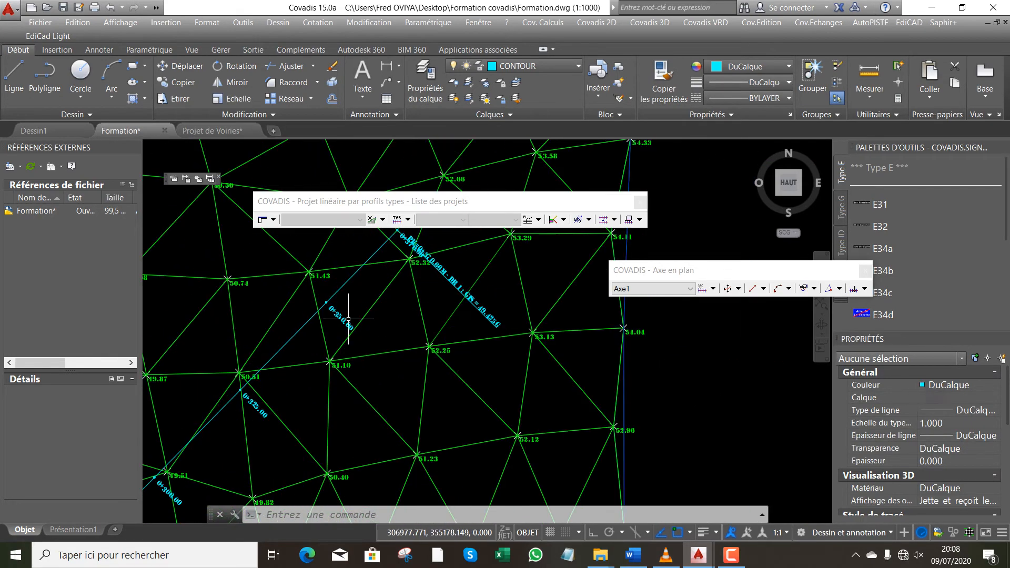
{"action": "scroll", "coordinate": [345, 316], "scroll_direction": "up", "scroll_amount": 1}
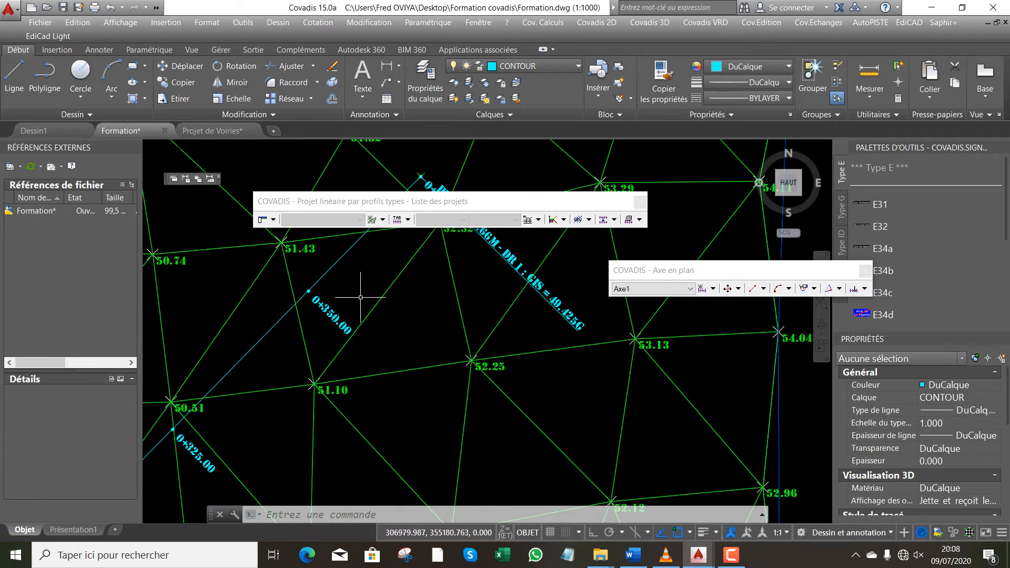
{"action": "scroll", "coordinate": [368, 284], "scroll_direction": "down", "scroll_amount": 1}
{"action": "scroll", "coordinate": [420, 263], "scroll_direction": "down", "scroll_amount": 3}
{"action": "scroll", "coordinate": [421, 258], "scroll_direction": "up", "scroll_amount": 4}
{"action": "scroll", "coordinate": [425, 267], "scroll_direction": "down", "scroll_amount": 4}
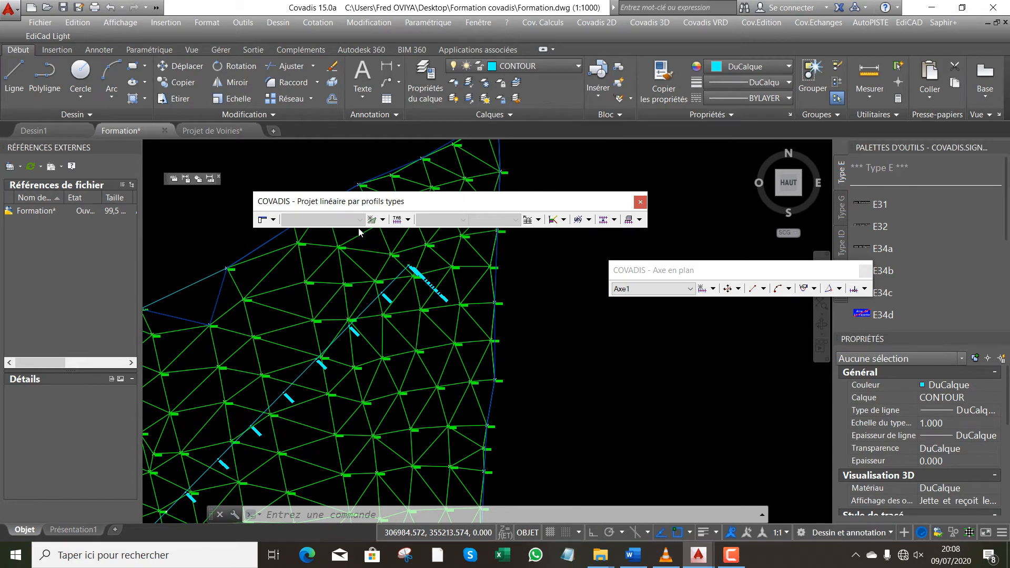
Create a new linear project on the drawn plan axis, named Axe1, with description Route, layer prefix Proj01 and terrain state TN.
{"action": "left_click", "coordinate": [381, 220]}
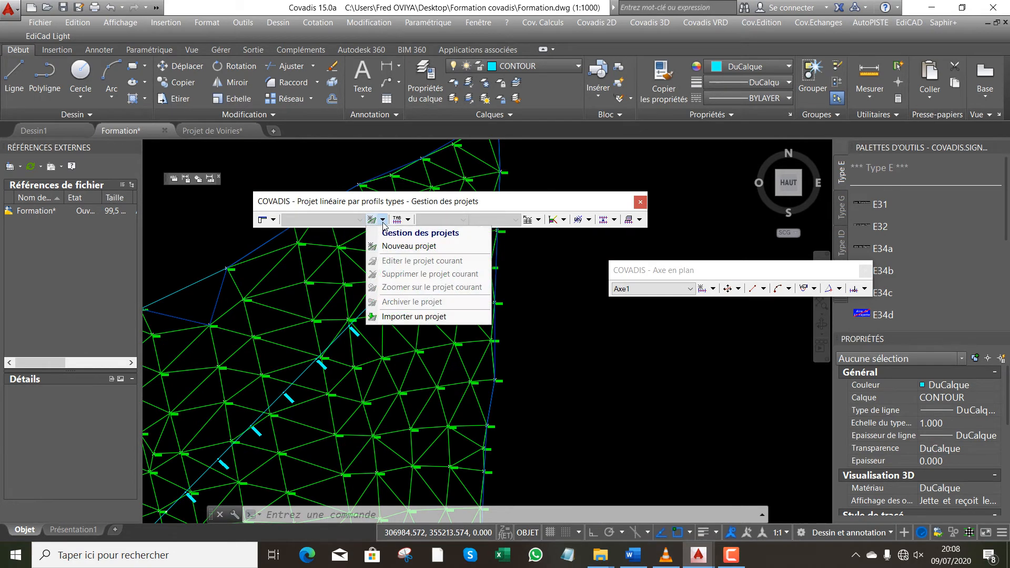
{"action": "left_click", "coordinate": [402, 246]}
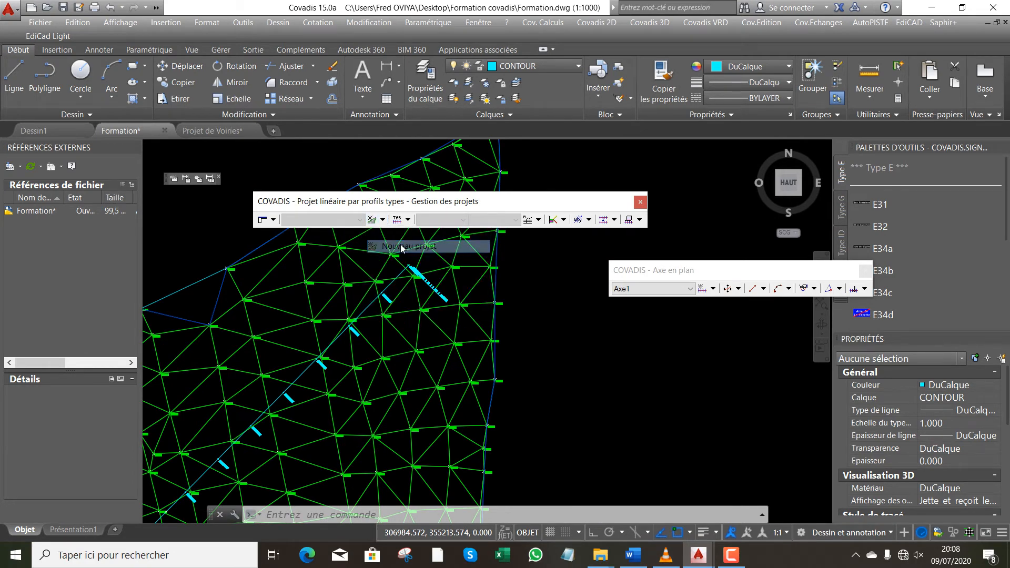
{"action": "left_click", "coordinate": [367, 305]}
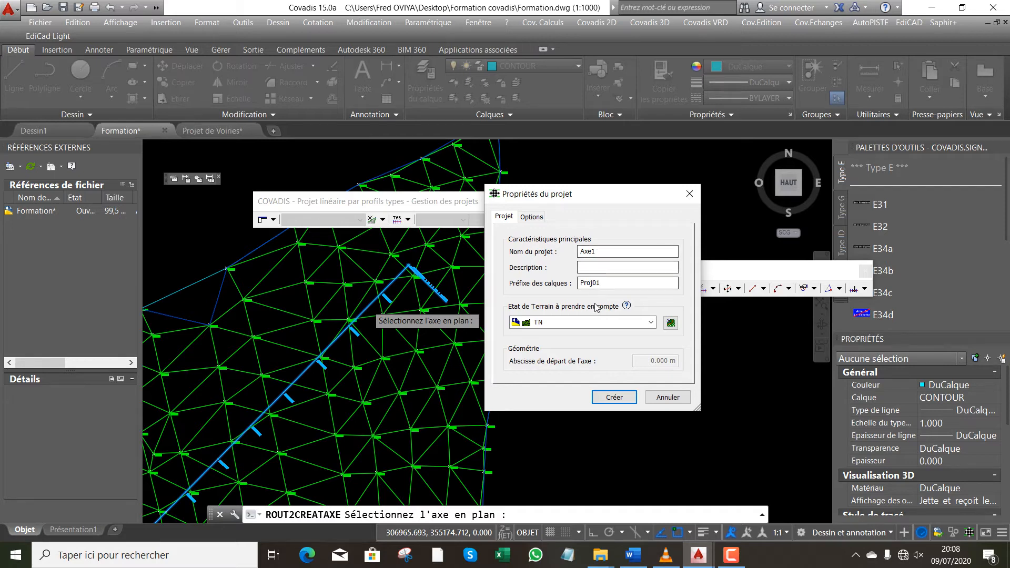
{"action": "left_click", "coordinate": [590, 267]}
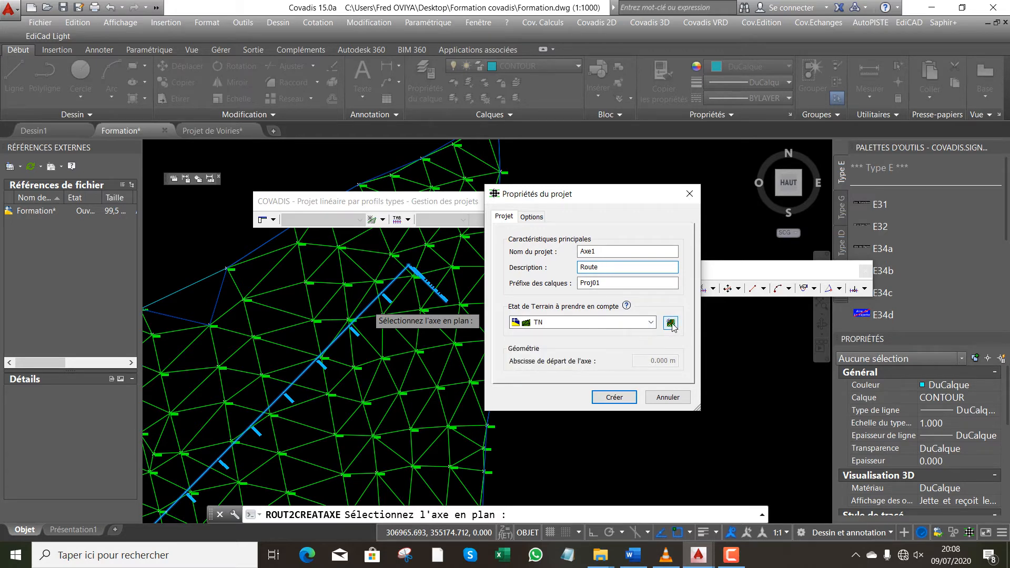
{"action": "left_click", "coordinate": [614, 397]}
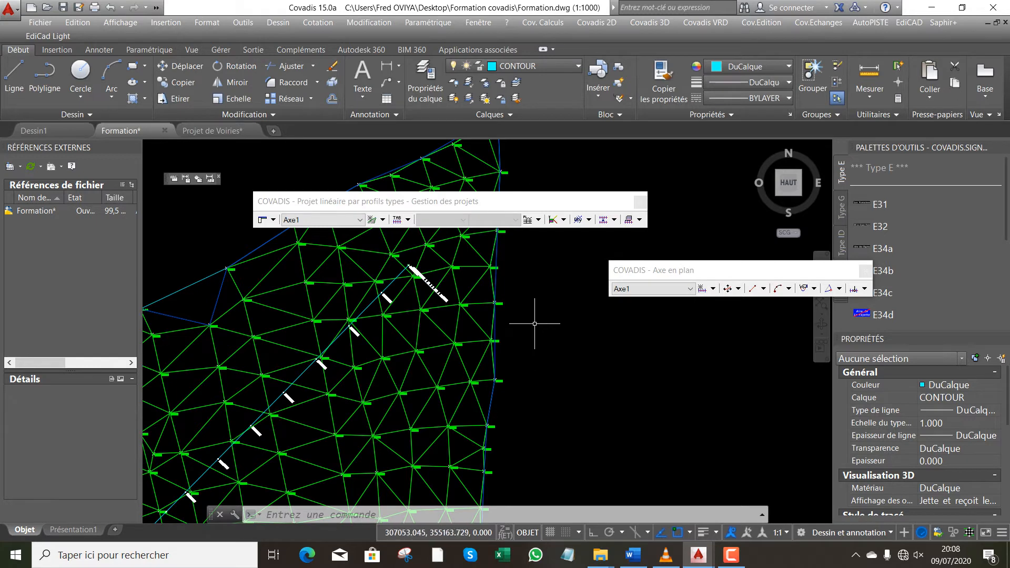
Make layer 0 current and check the layer list for the project's axis layer Proj01_PL_AXES.
{"action": "scroll", "coordinate": [431, 289], "scroll_direction": "up", "scroll_amount": 5}
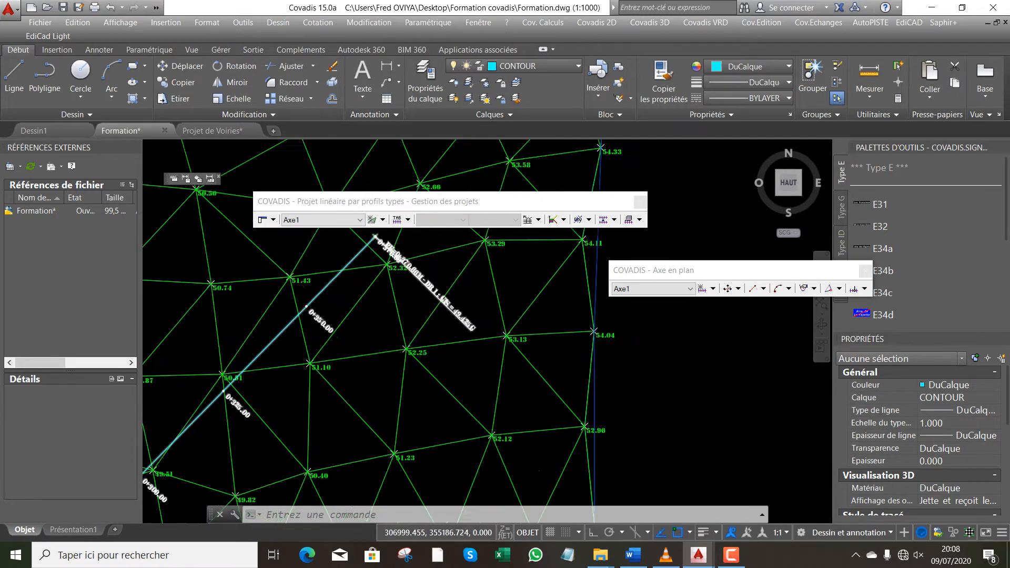
{"action": "scroll", "coordinate": [423, 290], "scroll_direction": "down", "scroll_amount": 2}
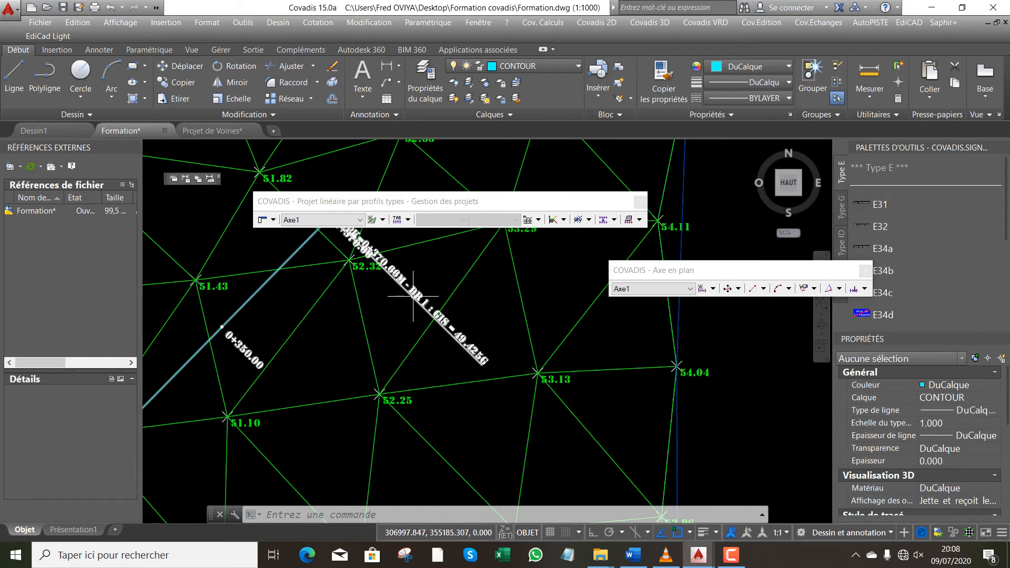
{"action": "scroll", "coordinate": [424, 290], "scroll_direction": "down", "scroll_amount": 2}
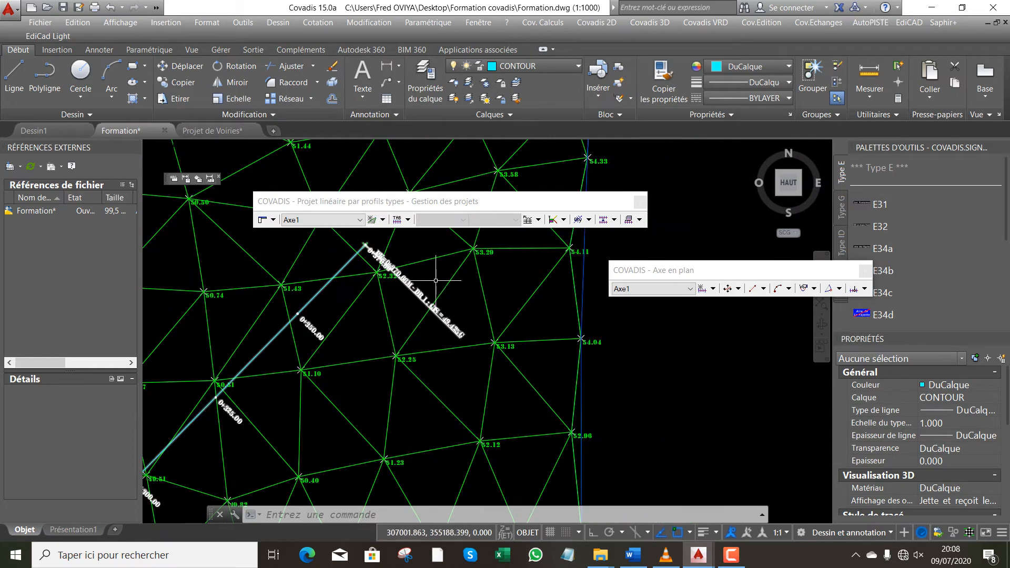
{"action": "left_click", "coordinate": [579, 64]}
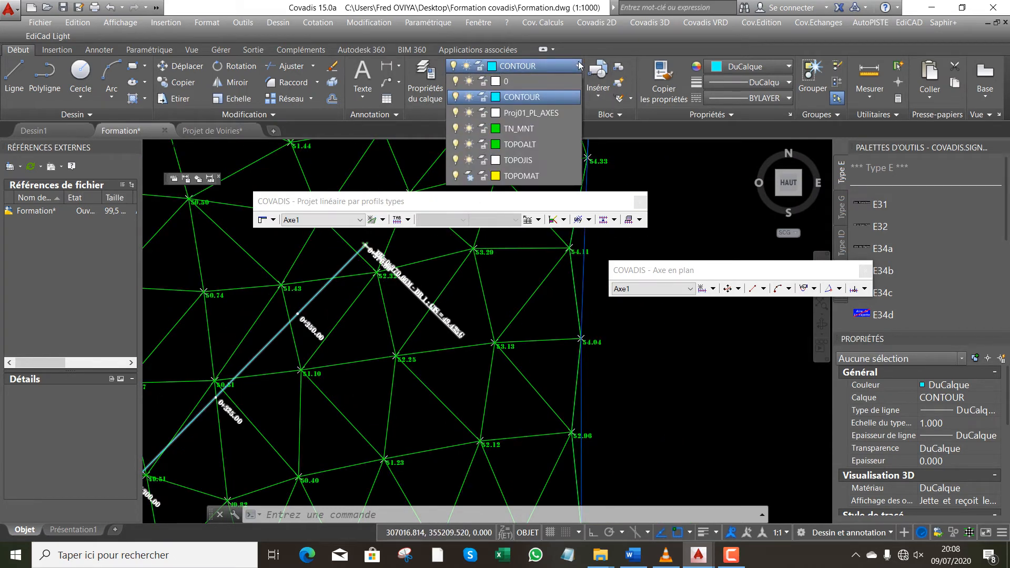
{"action": "left_click", "coordinate": [523, 80]}
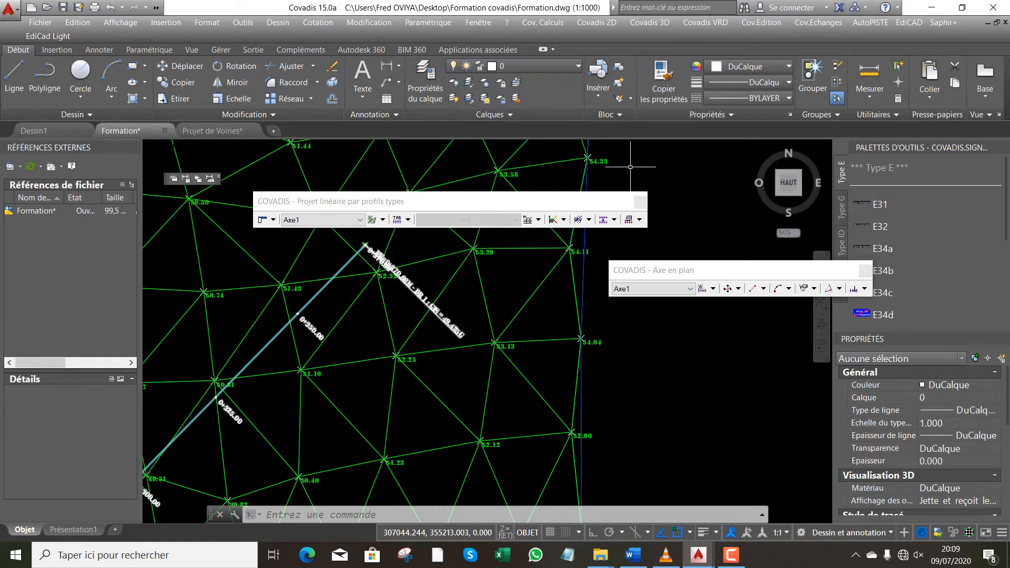
{"action": "left_click", "coordinate": [575, 66]}
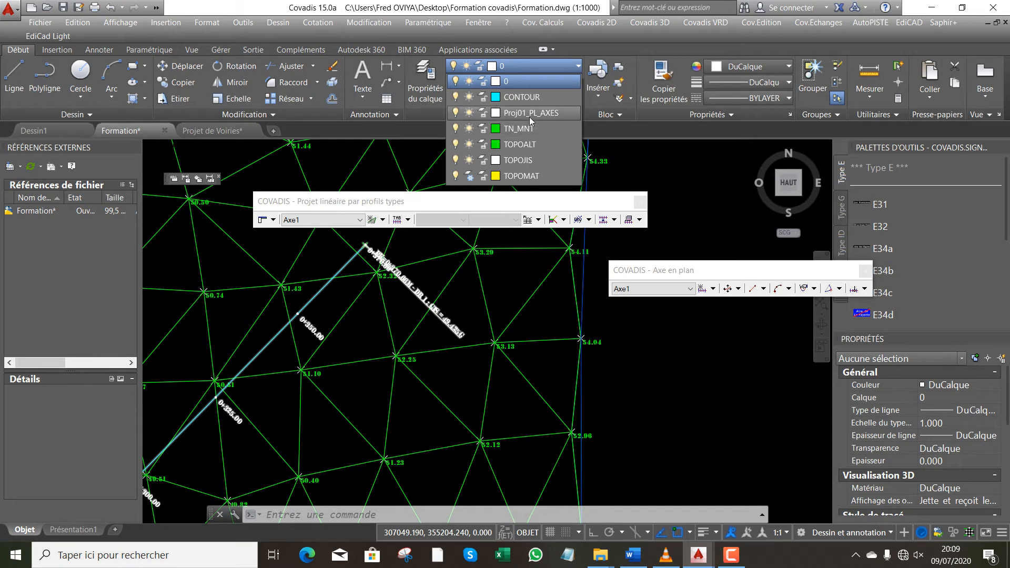
{"action": "left_click", "coordinate": [652, 170]}
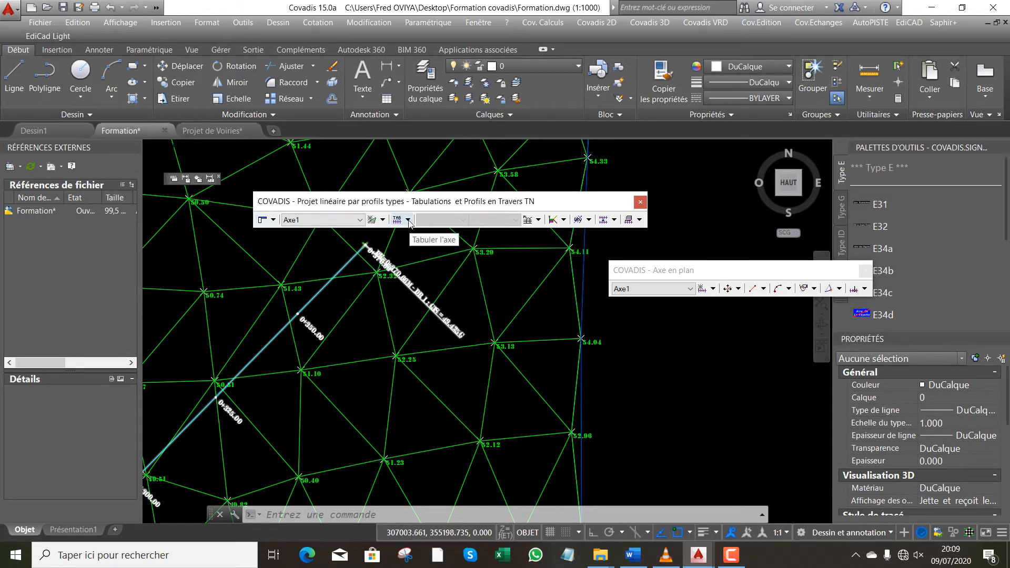
Tabulate Axe1 at its vertices and at 25 m intervals, with widths of 10 m to the left and right.
{"action": "left_click", "coordinate": [409, 220]}
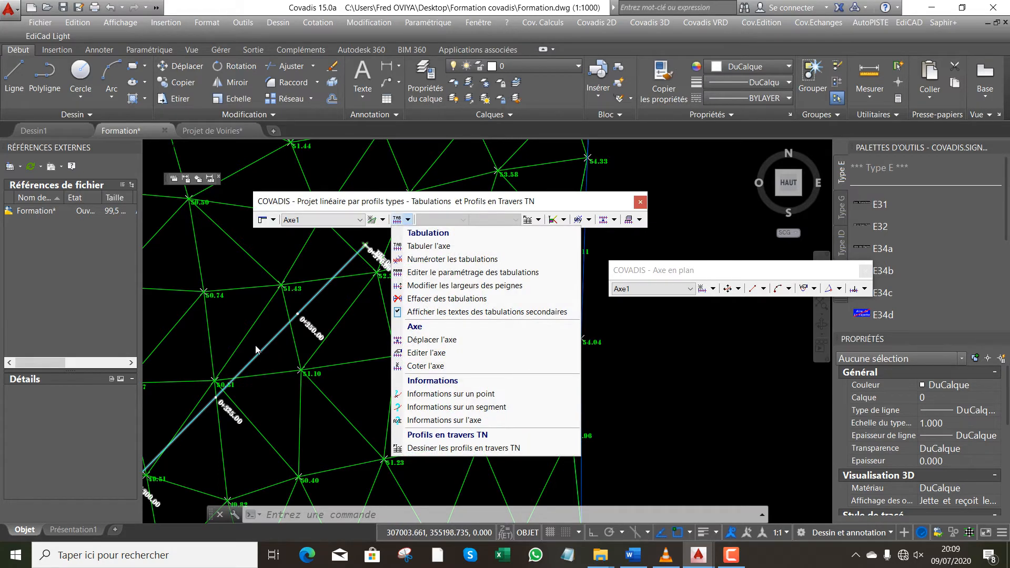
{"action": "left_click", "coordinate": [431, 246]}
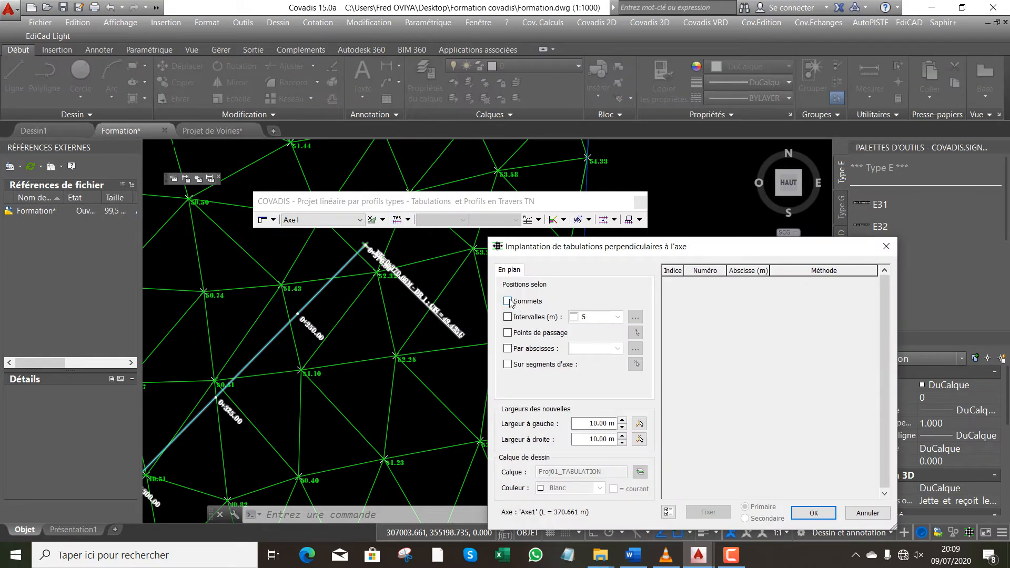
{"action": "left_click", "coordinate": [508, 301]}
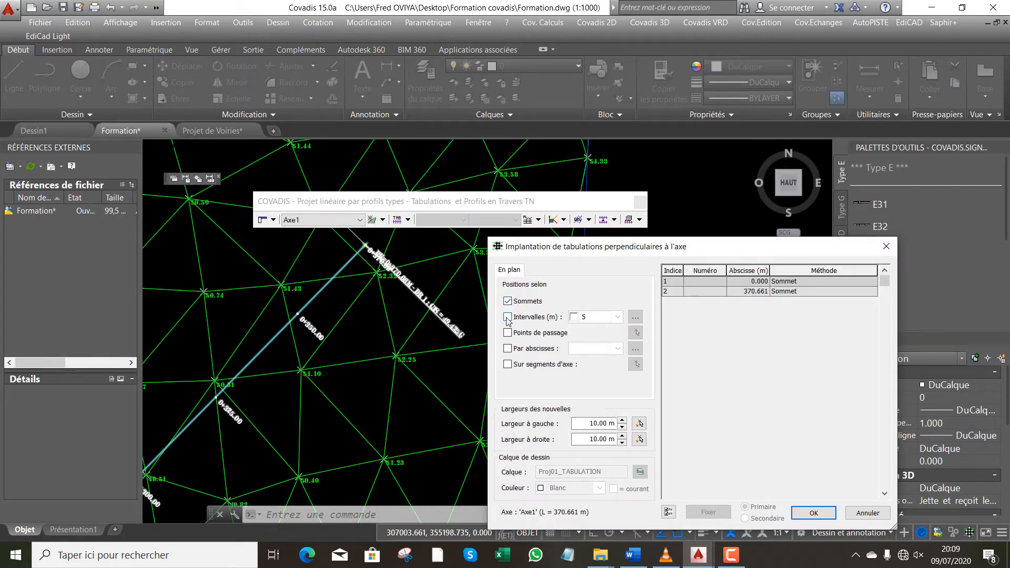
{"action": "left_click", "coordinate": [508, 318]}
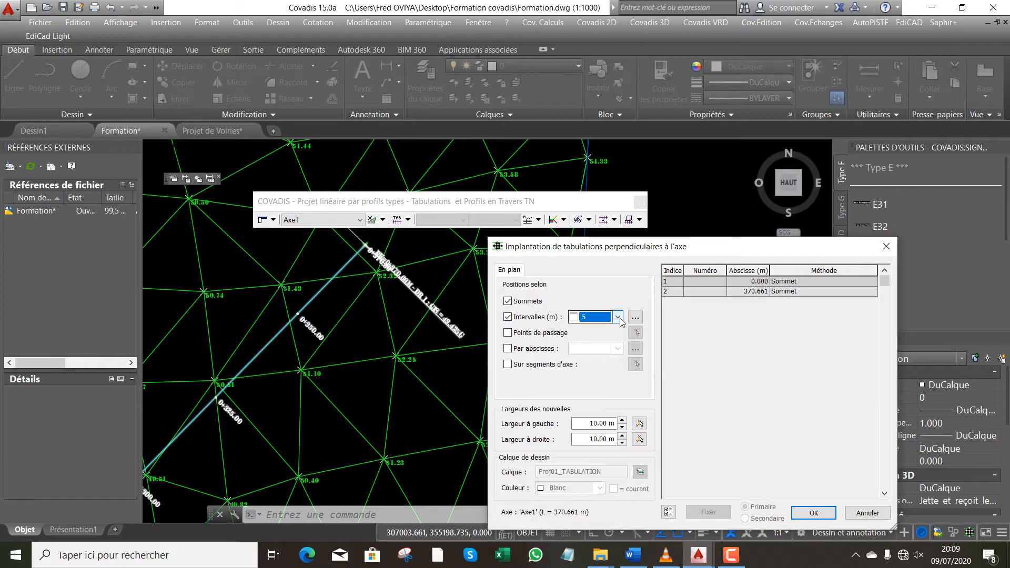
{"action": "left_click", "coordinate": [619, 318]}
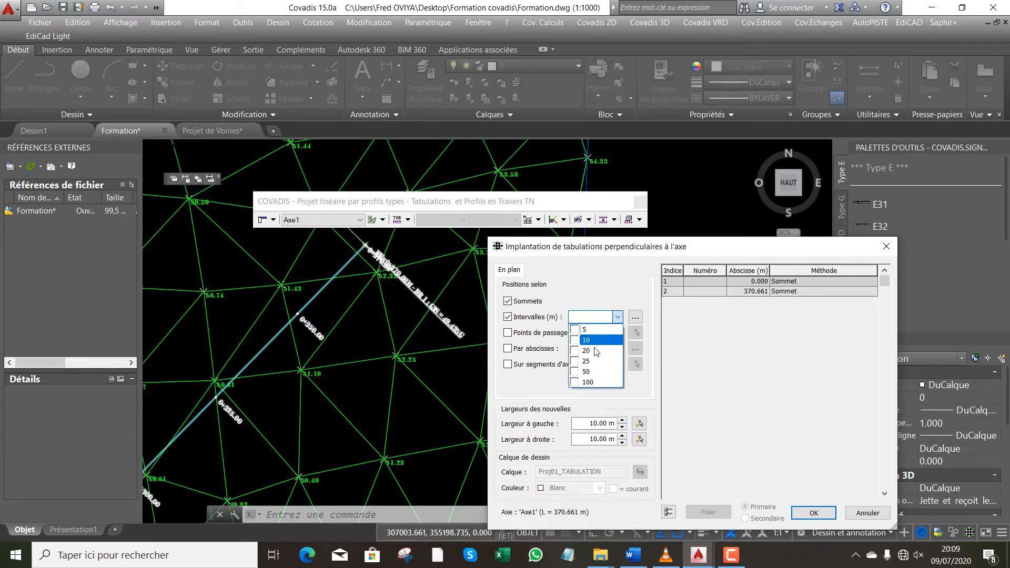
{"action": "left_click", "coordinate": [575, 362]}
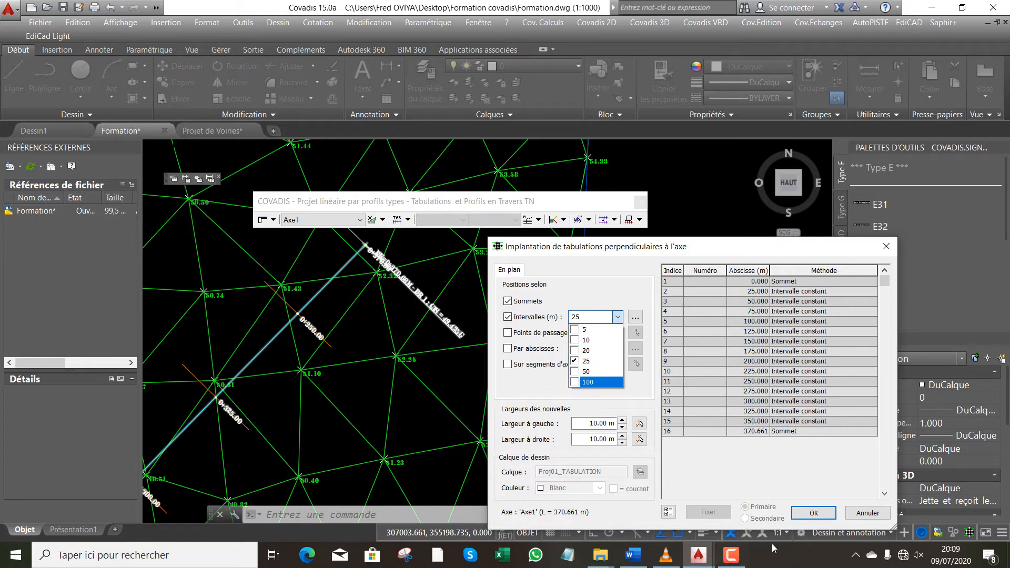
{"action": "left_click", "coordinate": [821, 518]}
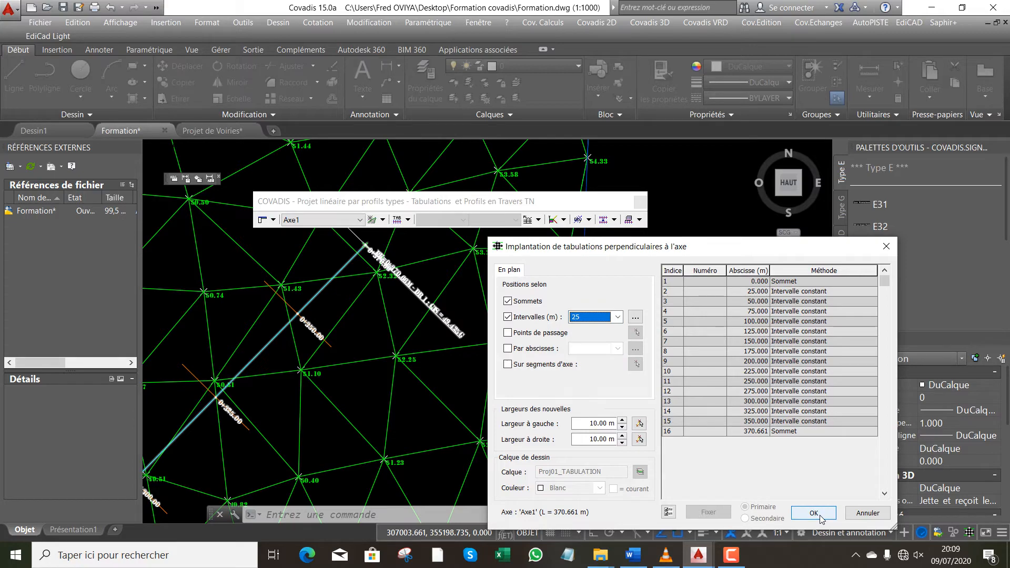
{"action": "left_click", "coordinate": [822, 517]}
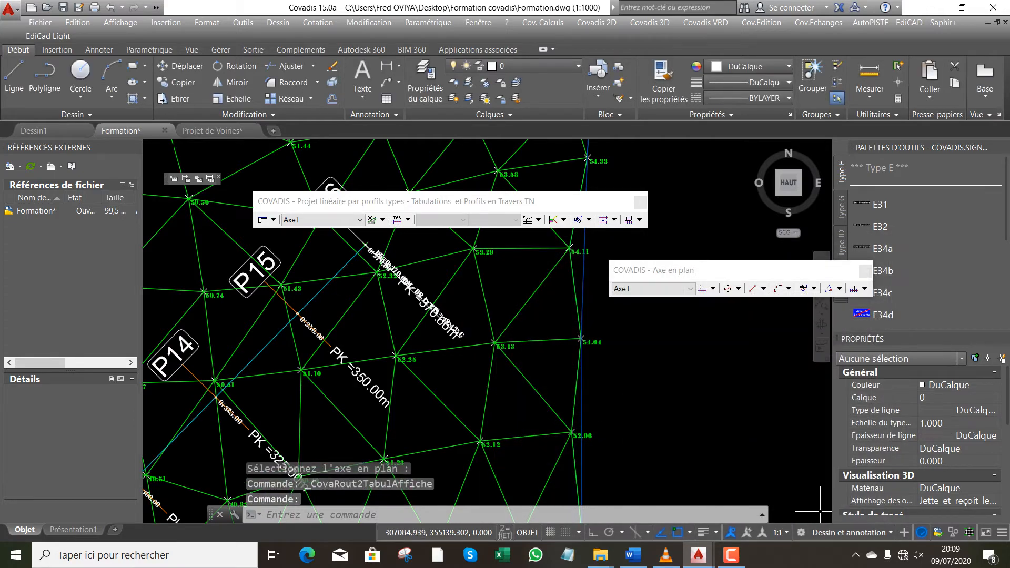
Start a new natural-ground longitudinal profile for Axe1, checking the 1/500 horizontal and 1/200 vertical scales.
{"action": "scroll", "coordinate": [361, 363], "scroll_direction": "down", "scroll_amount": 6}
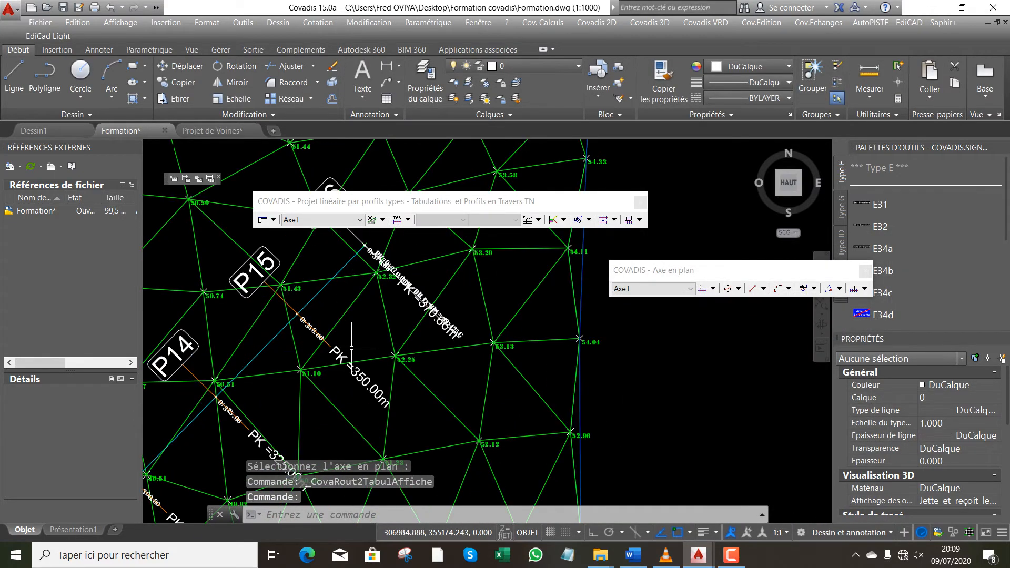
{"action": "scroll", "coordinate": [319, 312], "scroll_direction": "up", "scroll_amount": 8}
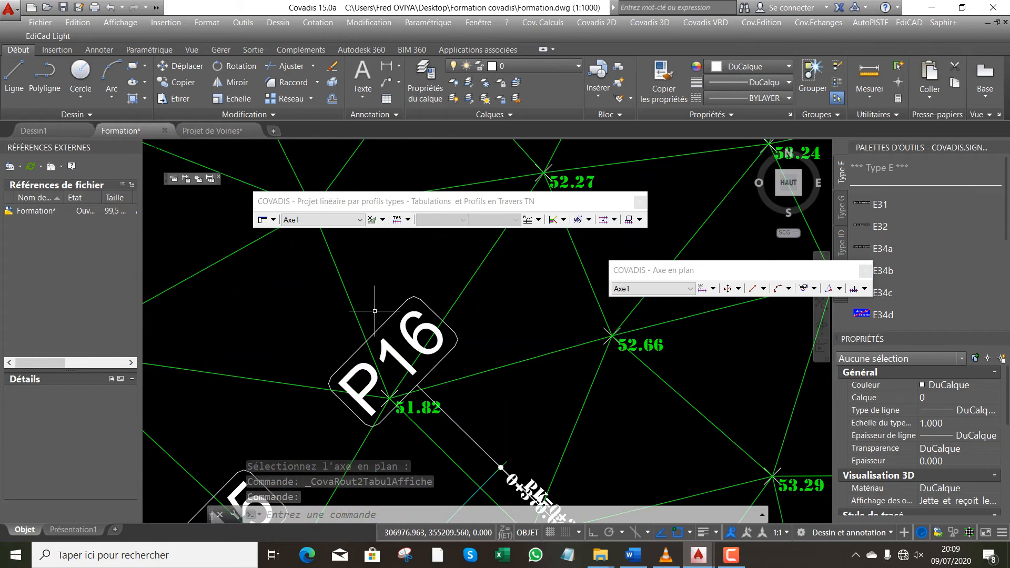
{"action": "scroll", "coordinate": [338, 306], "scroll_direction": "down", "scroll_amount": 4}
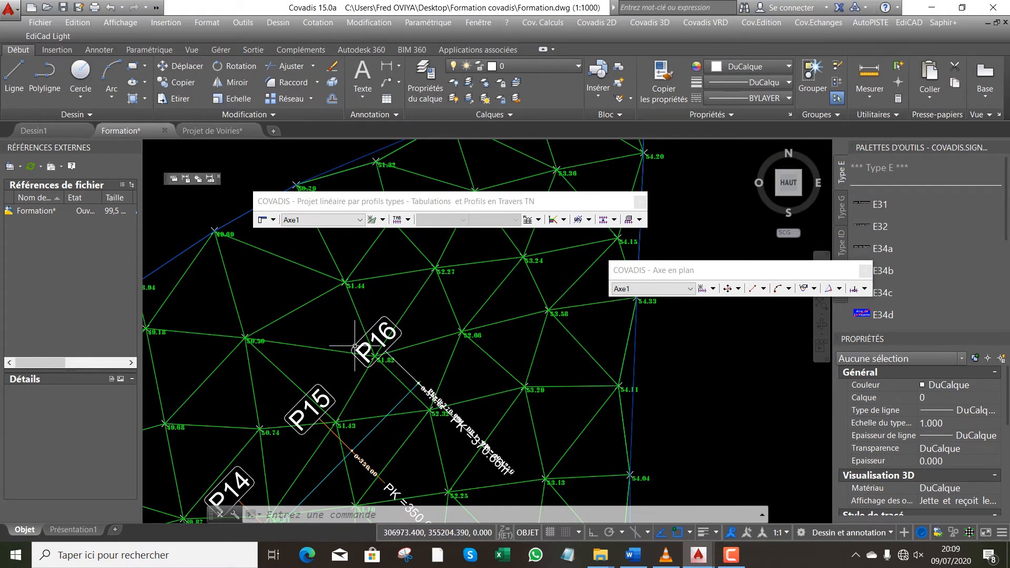
{"action": "scroll", "coordinate": [363, 311], "scroll_direction": "up", "scroll_amount": 2}
{"action": "scroll", "coordinate": [352, 305], "scroll_direction": "down", "scroll_amount": 3}
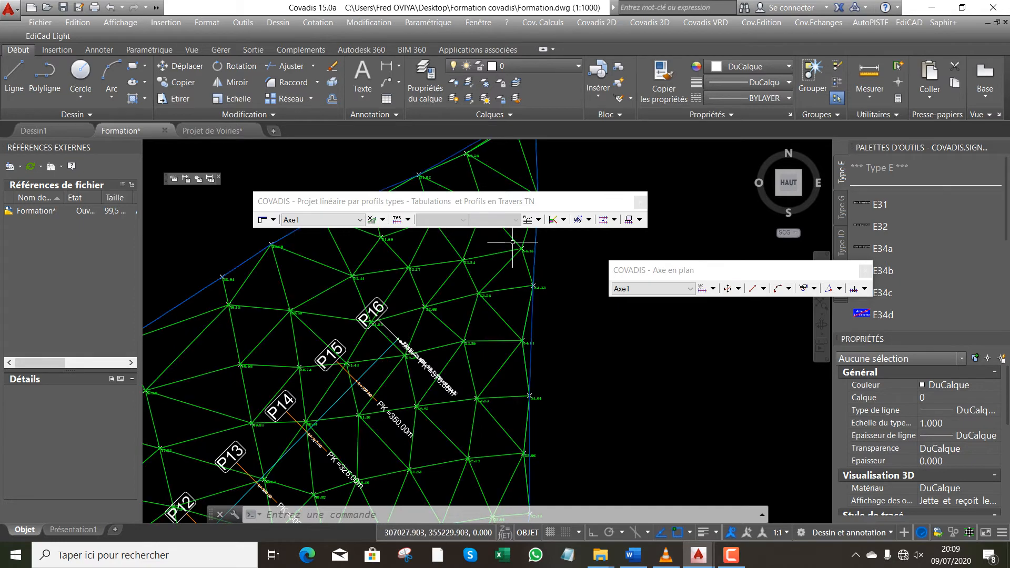
{"action": "left_click", "coordinate": [538, 220]}
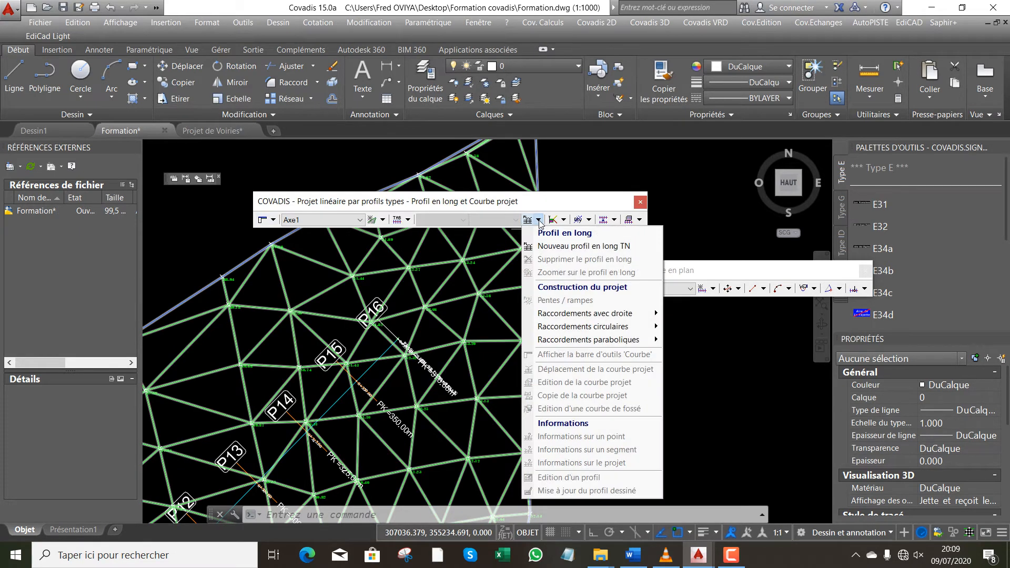
{"action": "left_click", "coordinate": [584, 247]}
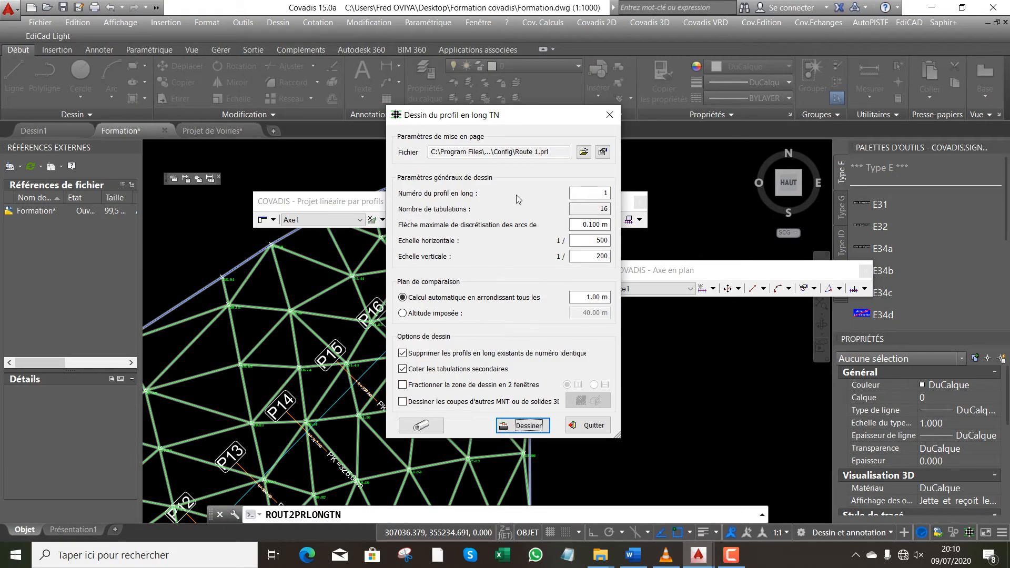
{"action": "left_click", "coordinate": [600, 241]}
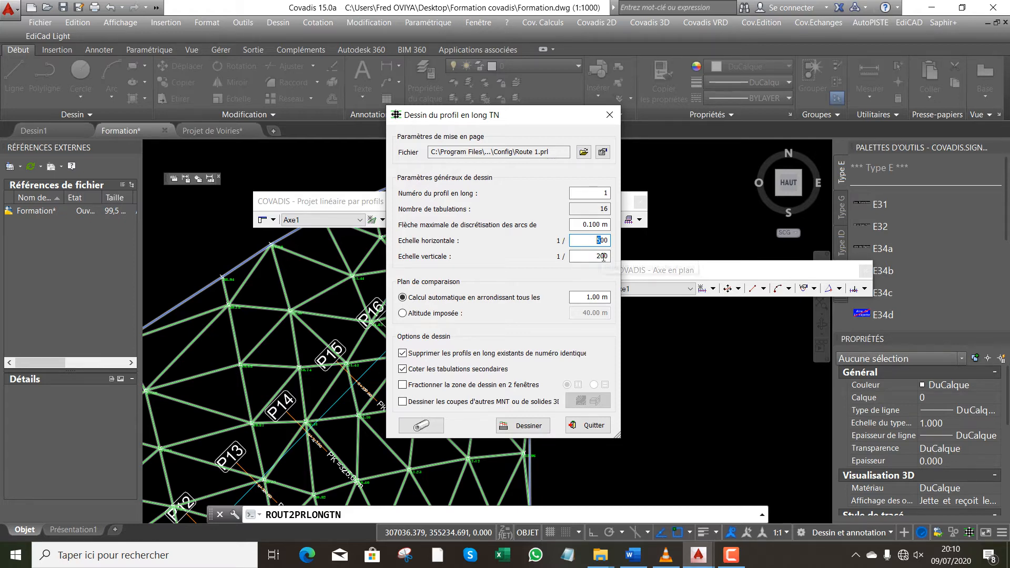
{"action": "left_click", "coordinate": [605, 256]}
Set the Route 1.prl profile layout template to hide empty bands, save it and check its consistency with the drawing.
{"action": "left_click", "coordinate": [602, 153]}
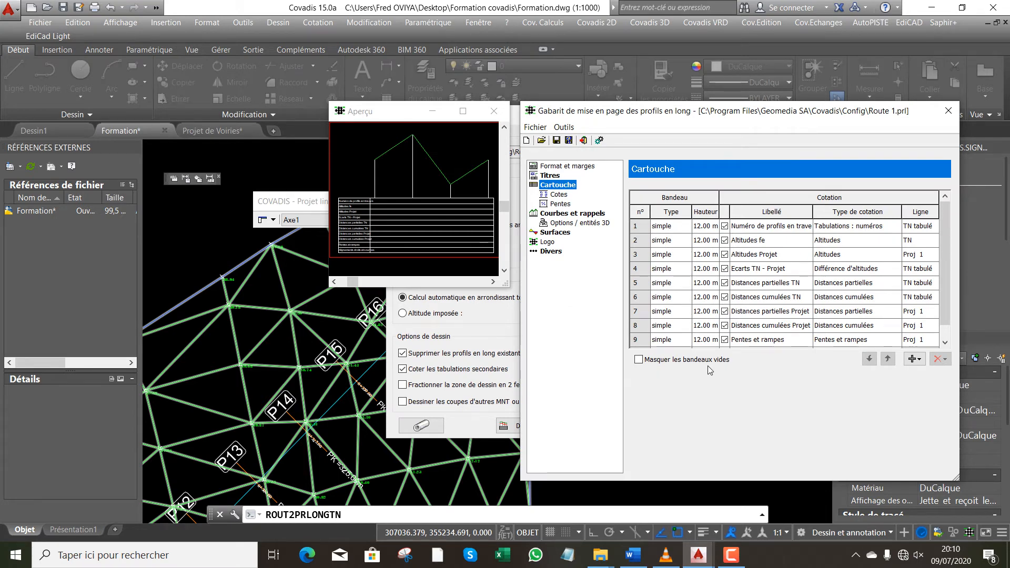
{"action": "left_click", "coordinate": [638, 360]}
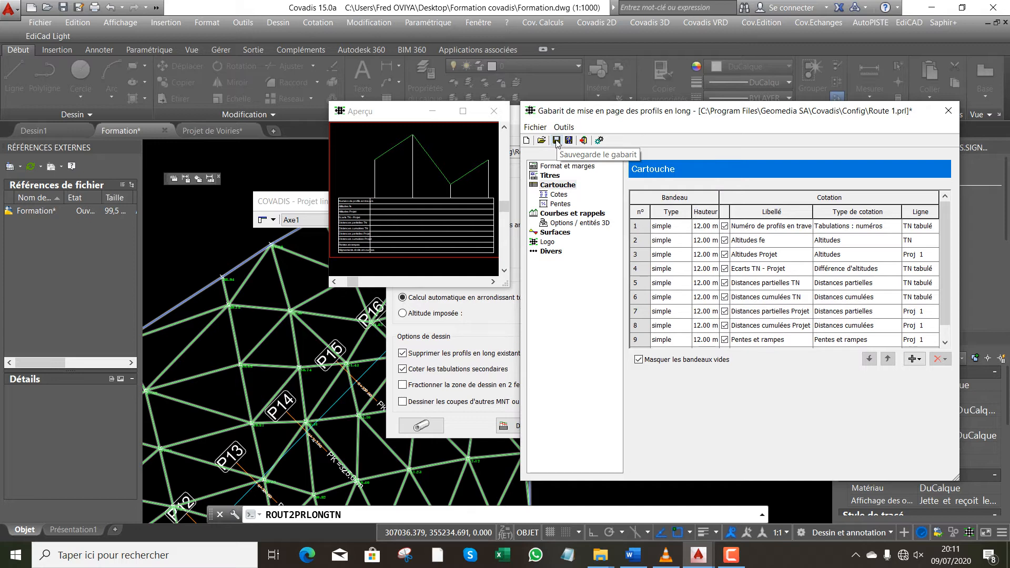
{"action": "left_click", "coordinate": [599, 141]}
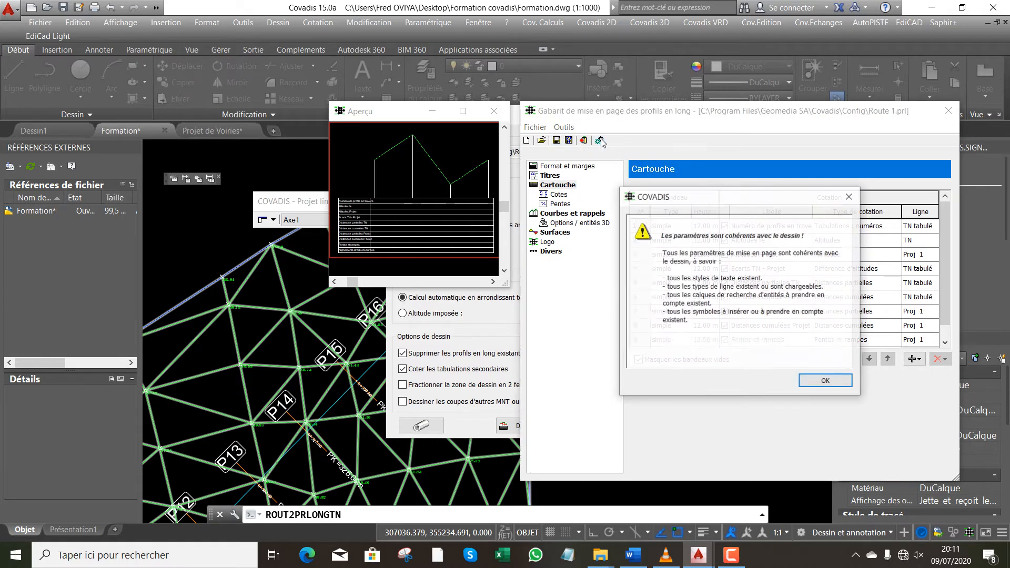
{"action": "left_click", "coordinate": [825, 381]}
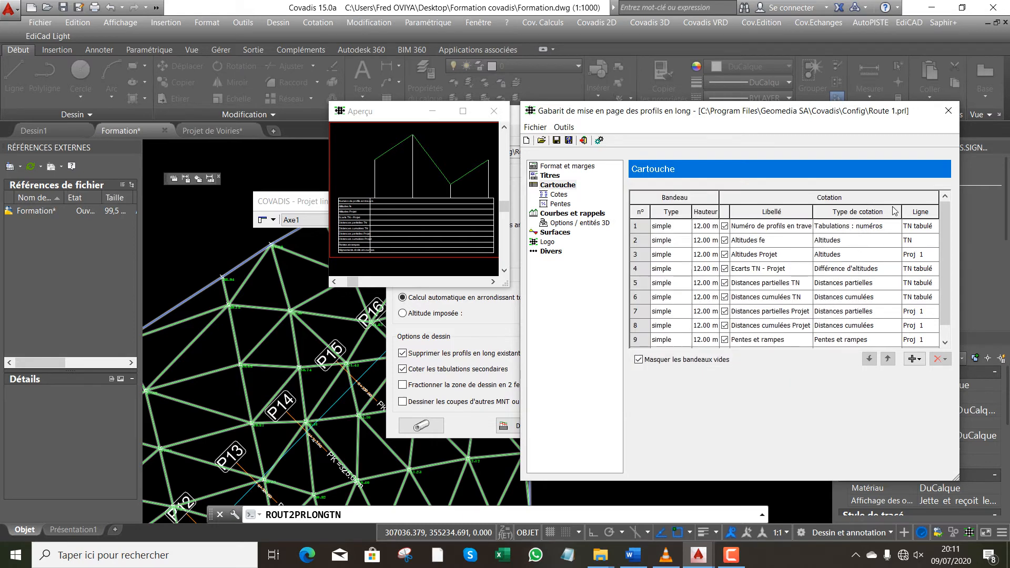
{"action": "left_click", "coordinate": [582, 140]}
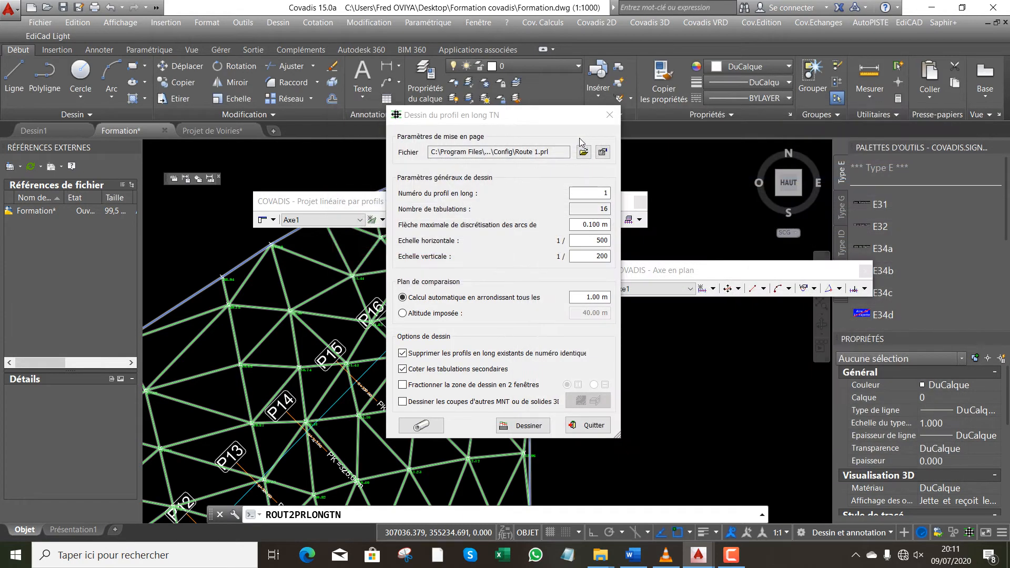
Draw profile number 1 with the lower-left corner of its format in the empty space southeast of the terrain model.
{"action": "left_click", "coordinate": [526, 425]}
{"action": "scroll", "coordinate": [396, 316], "scroll_direction": "down", "scroll_amount": 5}
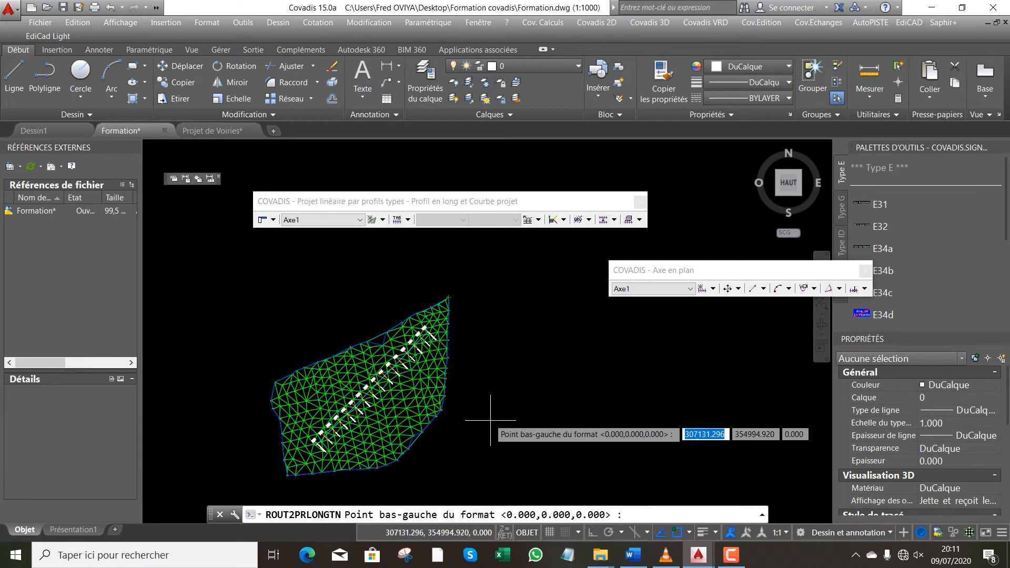
{"action": "left_click", "coordinate": [509, 454]}
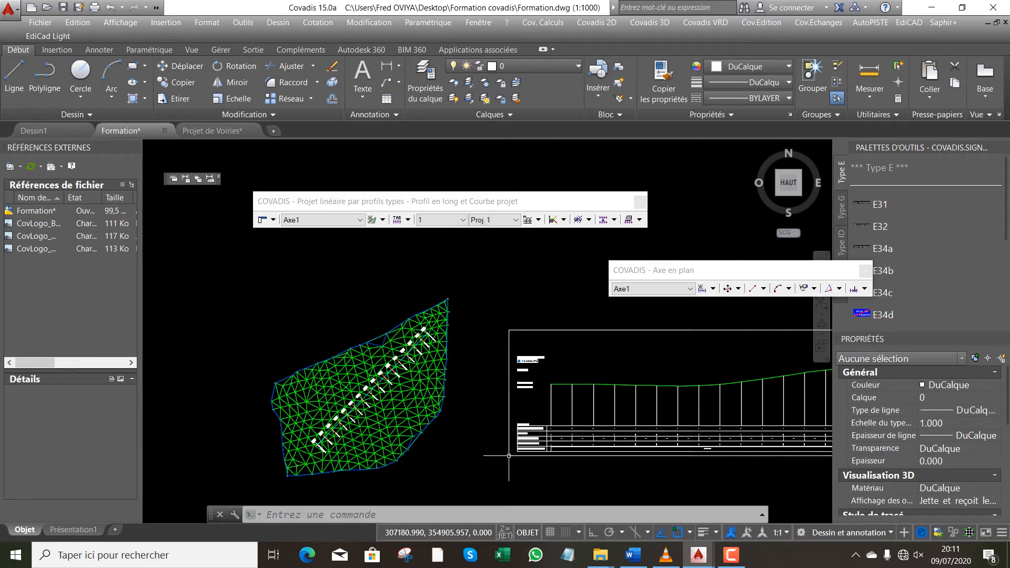
Begin the project slopes/ramps (Pentes / rampes) at the profile's first tabulation P01, on the natural-ground line at abscissa 0.000 and altitude 43.757 m.
{"action": "scroll", "coordinate": [432, 362], "scroll_direction": "down", "scroll_amount": 2}
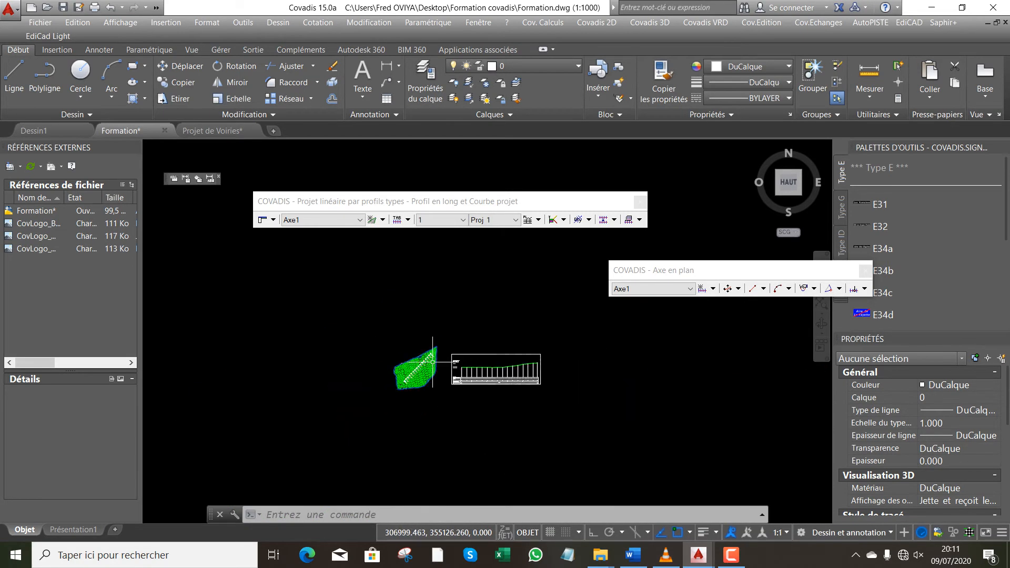
{"action": "scroll", "coordinate": [429, 364], "scroll_direction": "up", "scroll_amount": 8}
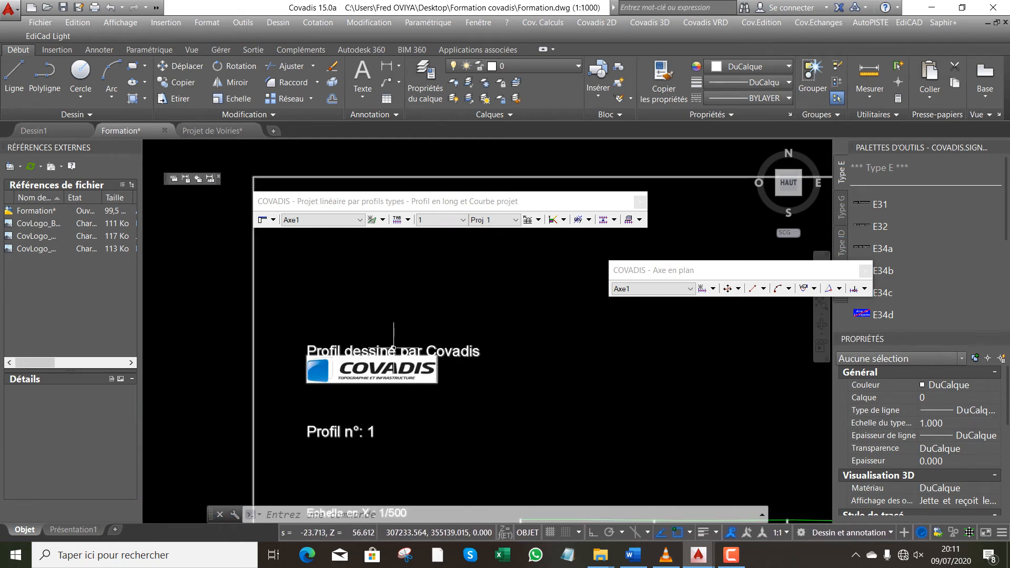
{"action": "scroll", "coordinate": [392, 347], "scroll_direction": "down", "scroll_amount": 2}
{"action": "scroll", "coordinate": [389, 344], "scroll_direction": "up", "scroll_amount": 2}
{"action": "scroll", "coordinate": [380, 334], "scroll_direction": "down", "scroll_amount": 6}
{"action": "scroll", "coordinate": [380, 334], "scroll_direction": "down", "scroll_amount": 3}
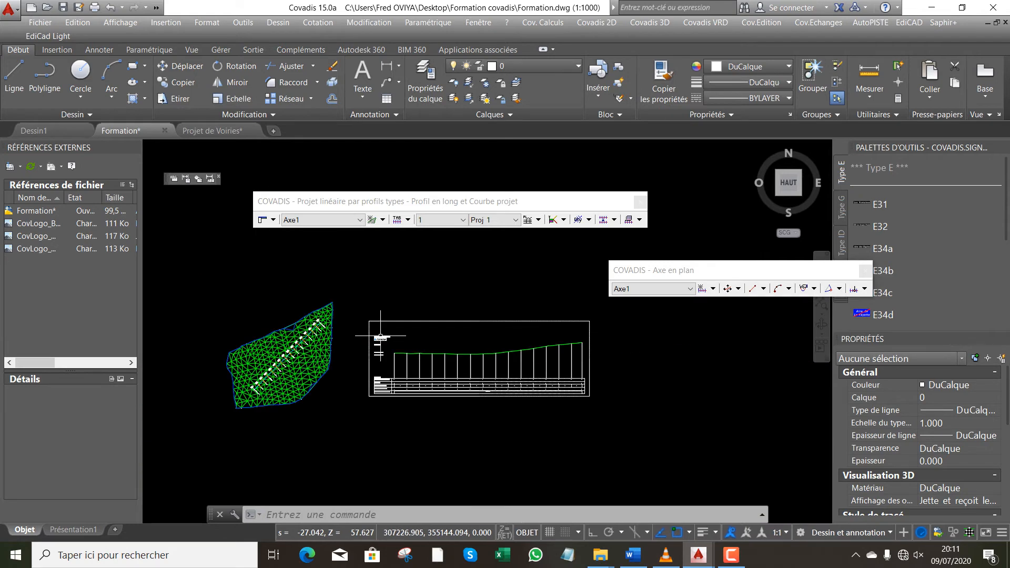
{"action": "left_click", "coordinate": [541, 222]}
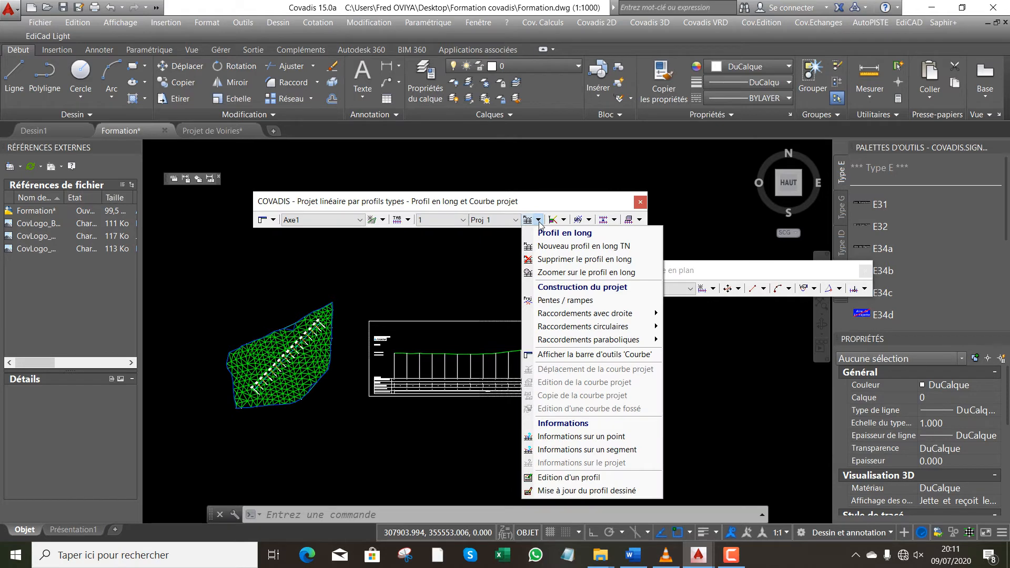
{"action": "left_click", "coordinate": [554, 300]}
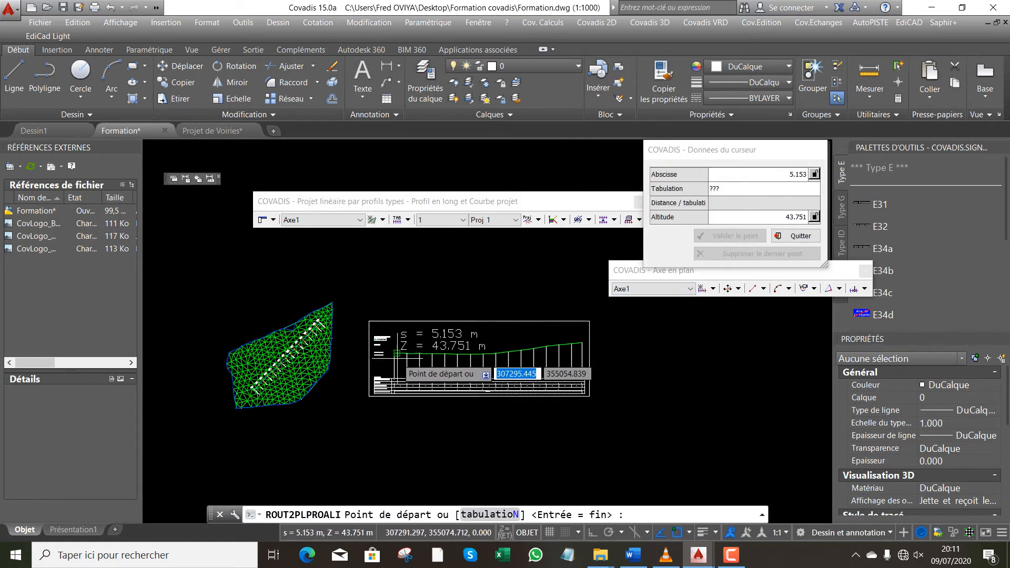
{"action": "scroll", "coordinate": [397, 355], "scroll_direction": "down", "scroll_amount": 2}
{"action": "scroll", "coordinate": [397, 355], "scroll_direction": "up", "scroll_amount": 6}
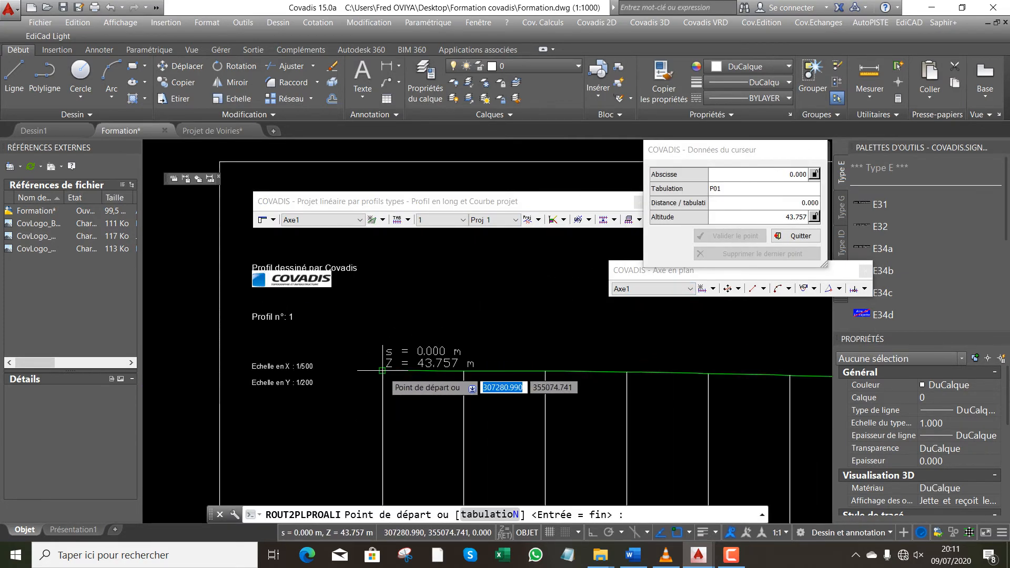
{"action": "left_click", "coordinate": [382, 371]}
Place the project line's intermediate point below the natural ground, at abscissa about 190.8 m and altitude about 40.3 m.
{"action": "scroll", "coordinate": [368, 358], "scroll_direction": "down", "scroll_amount": 4}
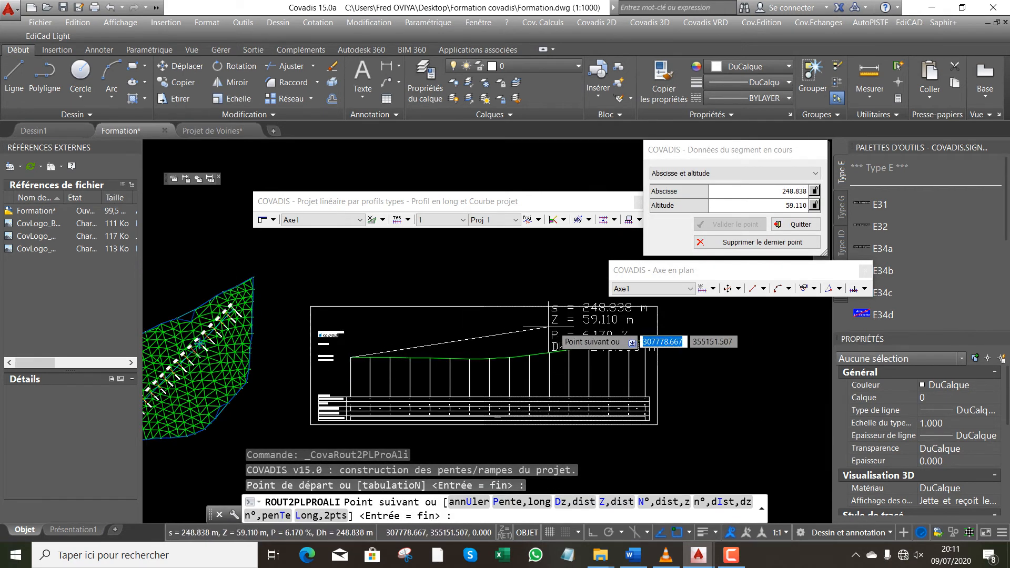
{"action": "scroll", "coordinate": [652, 349], "scroll_direction": "down", "scroll_amount": 3}
{"action": "scroll", "coordinate": [653, 355], "scroll_direction": "up", "scroll_amount": 6}
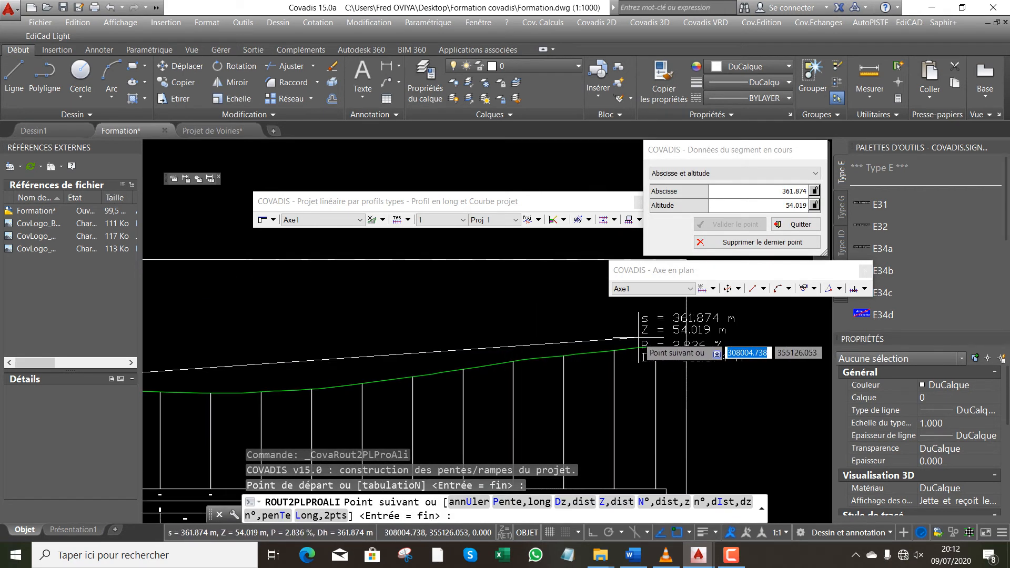
{"action": "scroll", "coordinate": [652, 344], "scroll_direction": "down", "scroll_amount": 4}
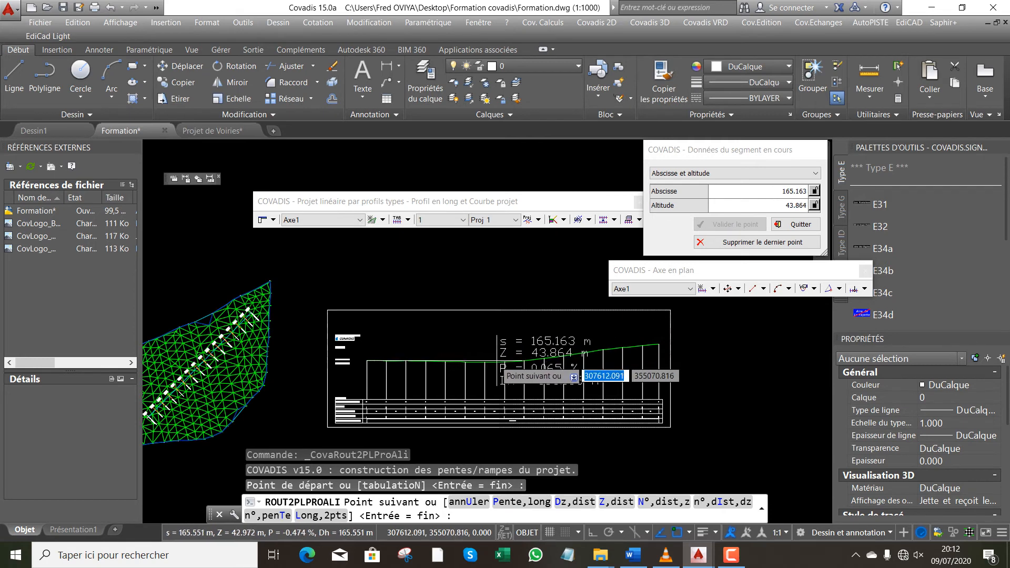
{"action": "scroll", "coordinate": [502, 363], "scroll_direction": "down", "scroll_amount": 5}
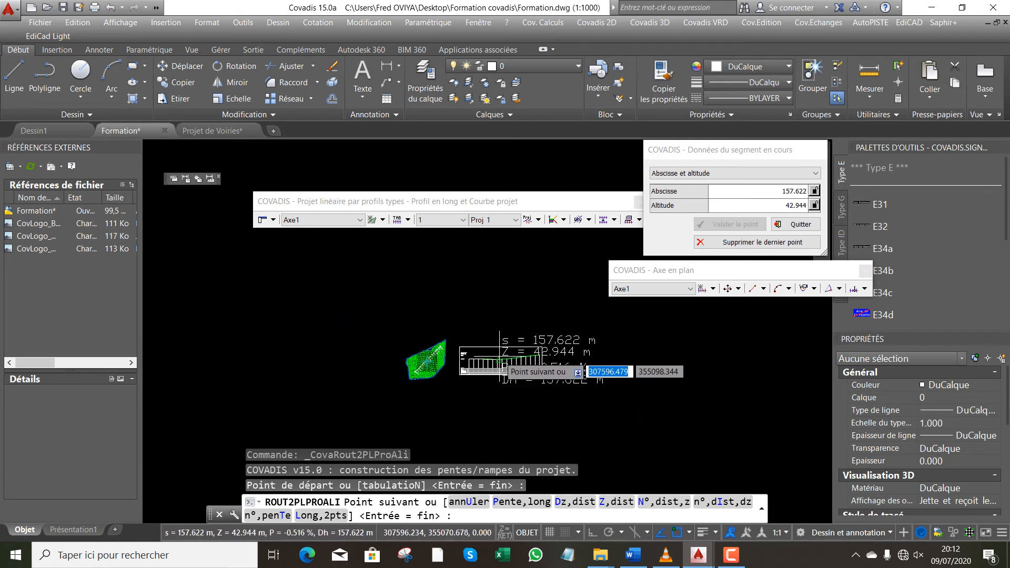
{"action": "scroll", "coordinate": [501, 360], "scroll_direction": "up", "scroll_amount": 5}
{"action": "scroll", "coordinate": [502, 368], "scroll_direction": "up", "scroll_amount": 4}
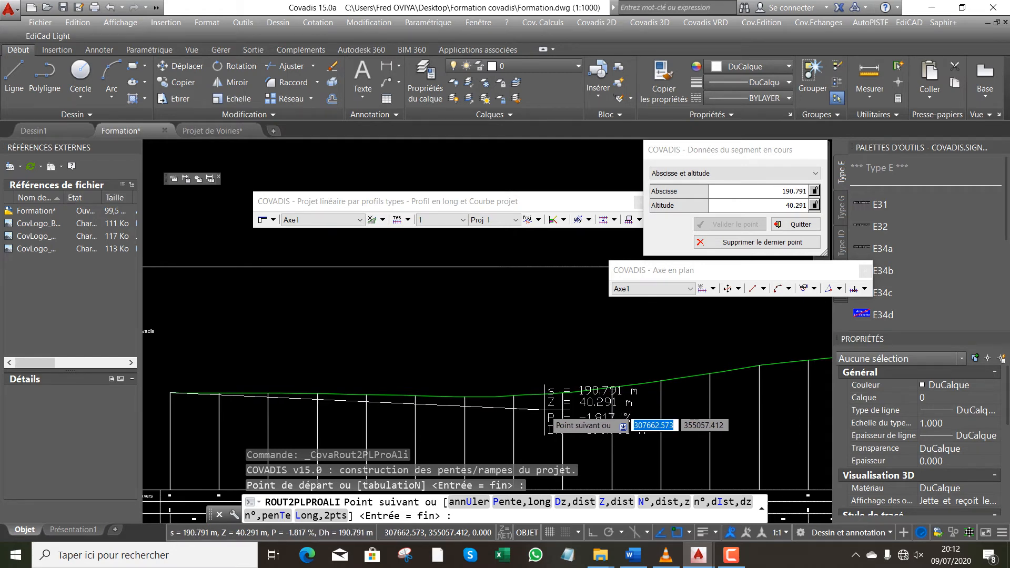
{"action": "left_click", "coordinate": [545, 410]}
End the project line on the natural ground at tabulation P16, abscissa 370.661 m and altitude 52.224 m, and finish the slope construction.
{"action": "scroll", "coordinate": [547, 409], "scroll_direction": "down", "scroll_amount": 5}
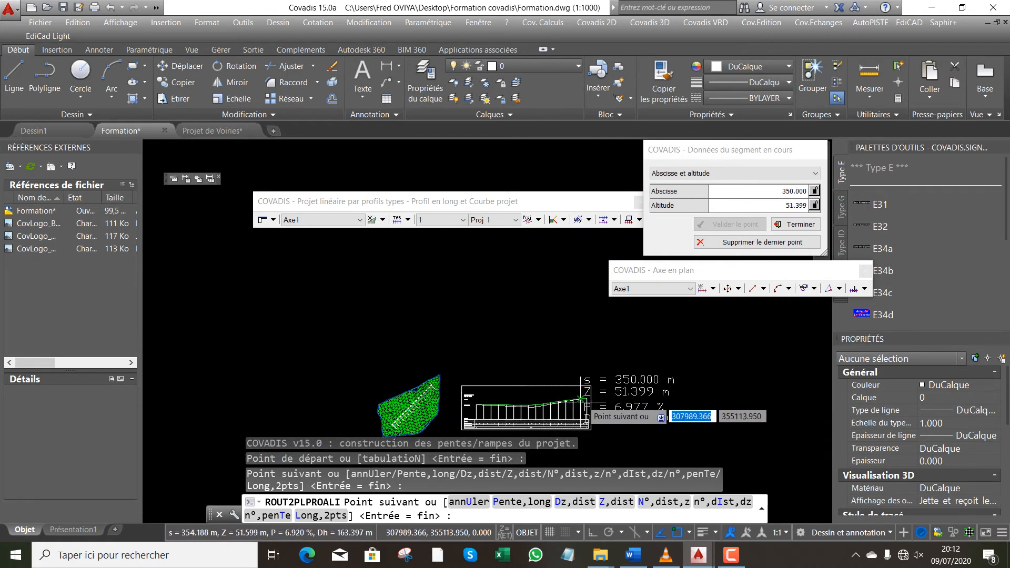
{"action": "scroll", "coordinate": [581, 401], "scroll_direction": "up", "scroll_amount": 4}
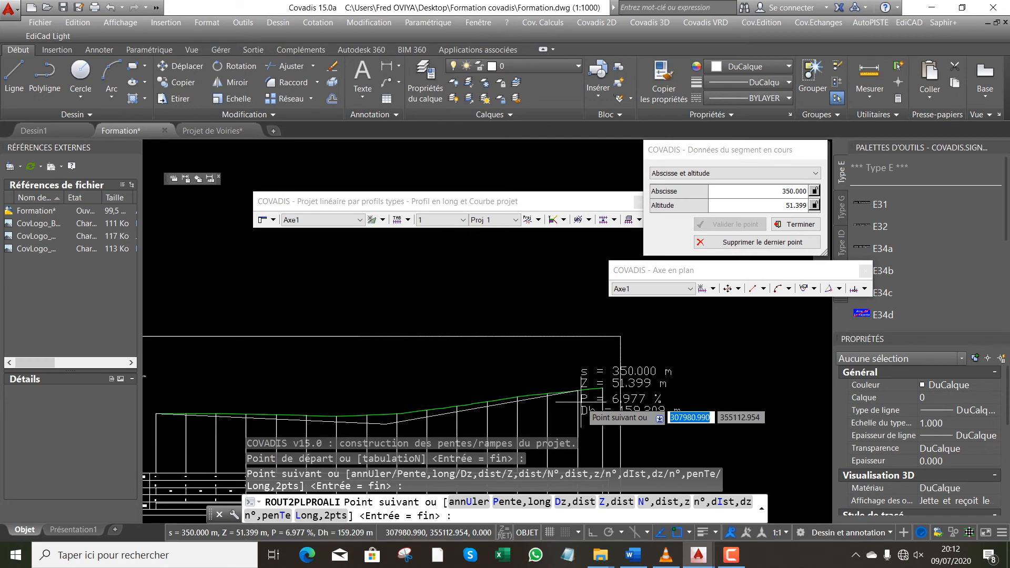
{"action": "left_click", "coordinate": [601, 389]}
{"action": "key", "text": "Return"}
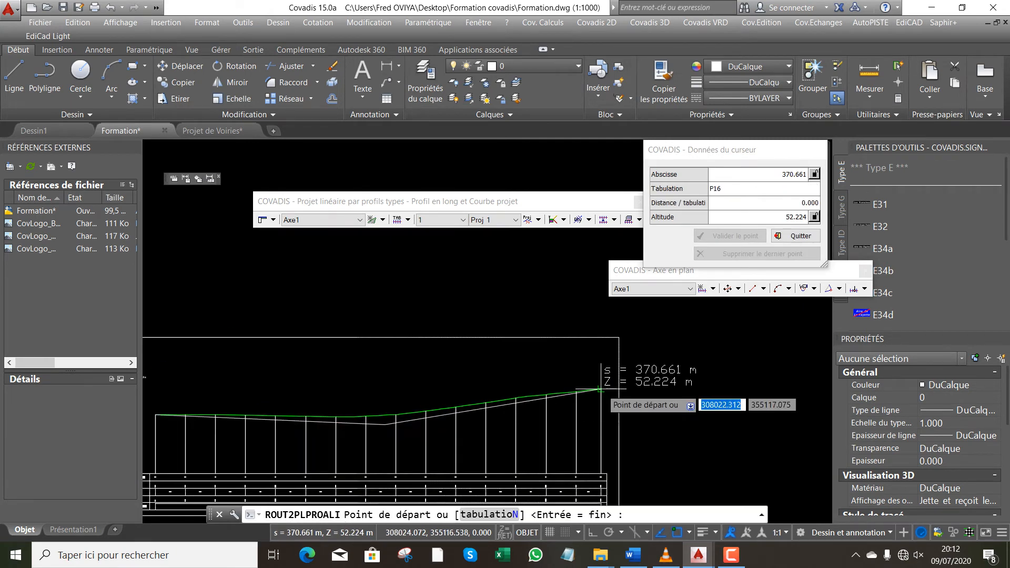
{"action": "key", "text": "Return"}
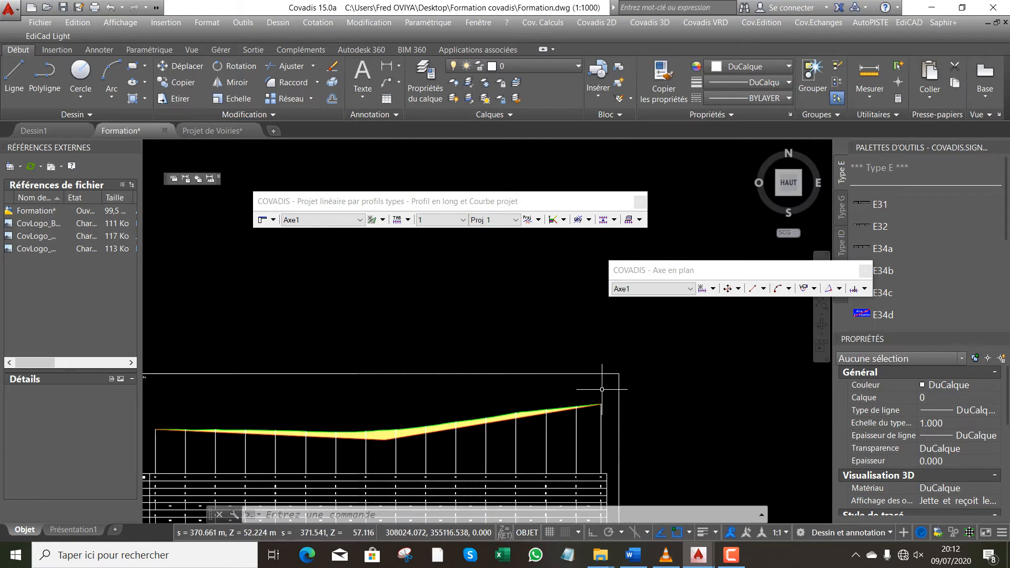
Display the Profil en long curve toolbar and rearrange the floating Covadis toolbars clear of the profile drawing.
{"action": "scroll", "coordinate": [597, 331], "scroll_direction": "down", "scroll_amount": 5}
{"action": "scroll", "coordinate": [513, 352], "scroll_direction": "up", "scroll_amount": 4}
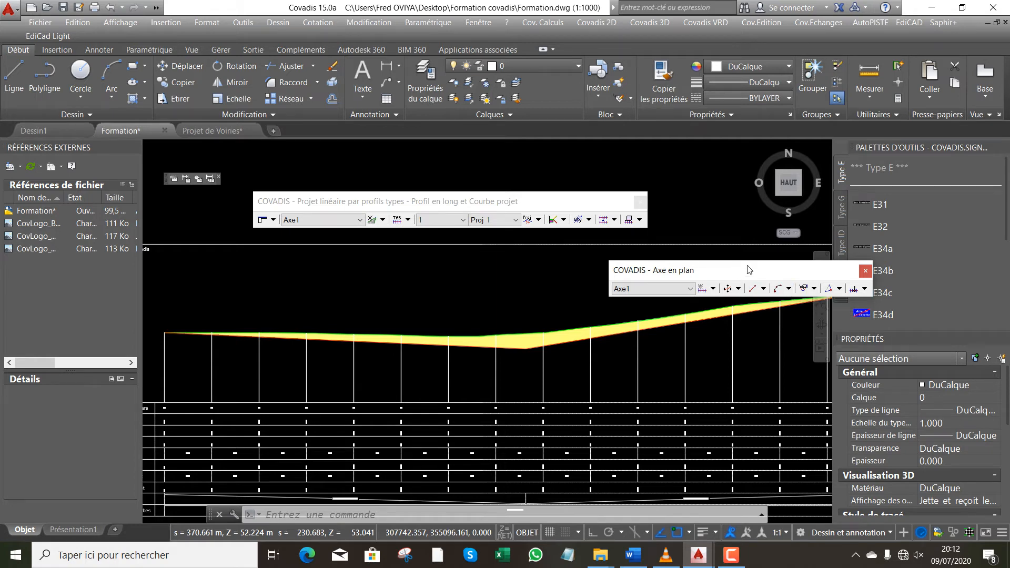
{"action": "left_click_drag", "start_coordinate": [748, 270], "coordinate": [568, 267]}
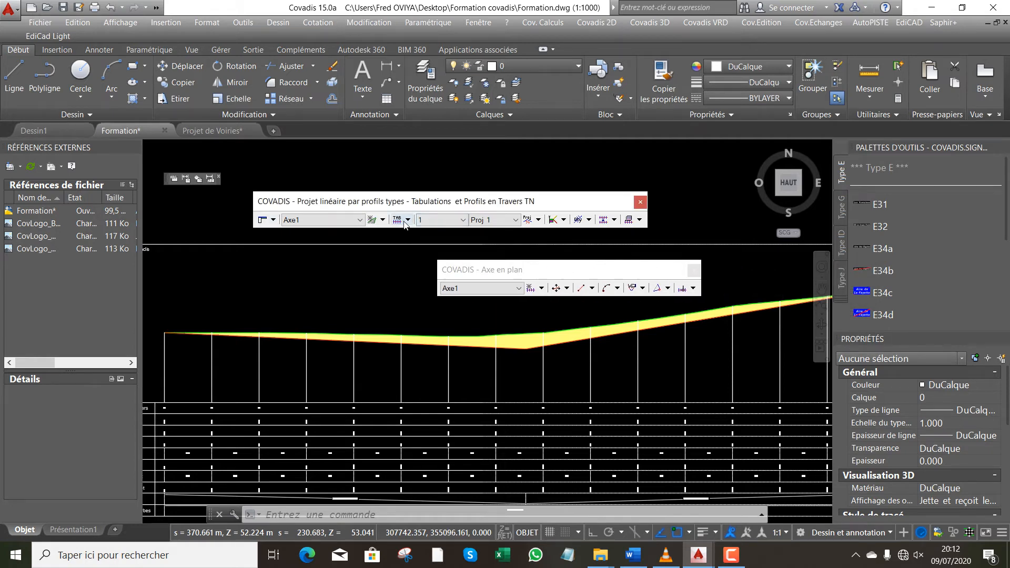
{"action": "left_click", "coordinate": [538, 220]}
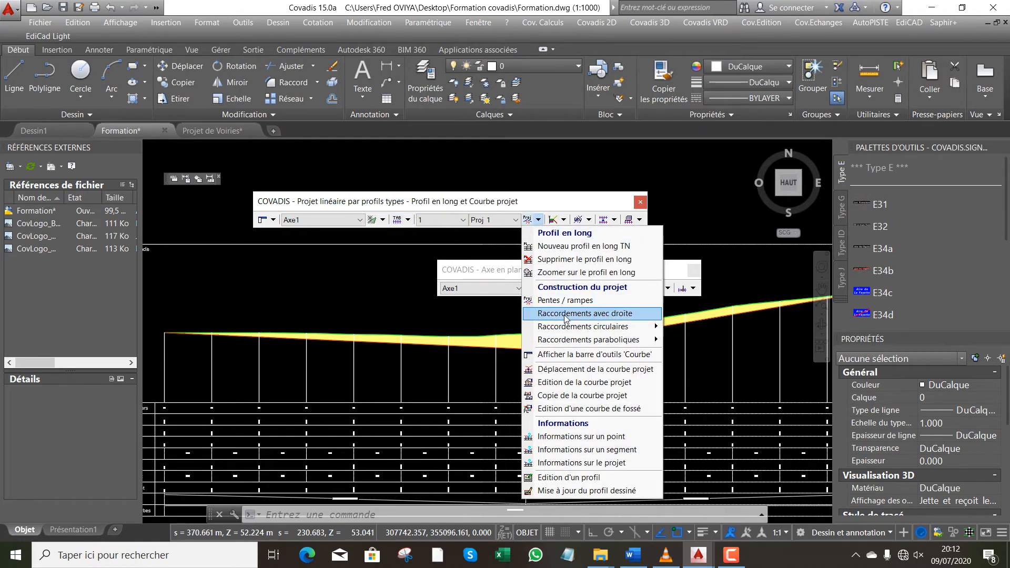
{"action": "left_click", "coordinate": [575, 355]}
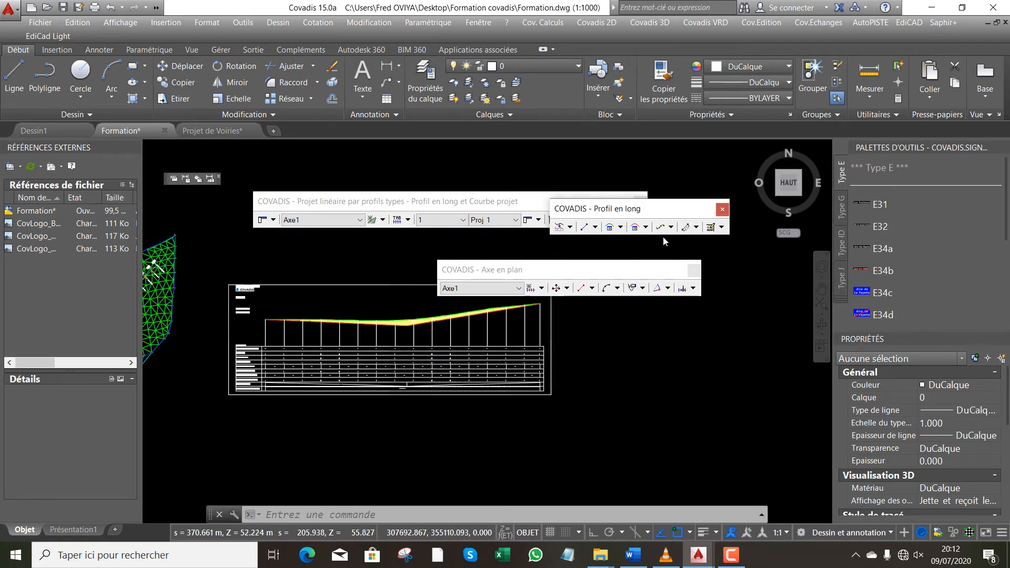
{"action": "left_click_drag", "start_coordinate": [660, 209], "coordinate": [676, 344]}
{"action": "left_click_drag", "start_coordinate": [593, 270], "coordinate": [526, 247]}
{"action": "left_click_drag", "start_coordinate": [535, 206], "coordinate": [559, 165]}
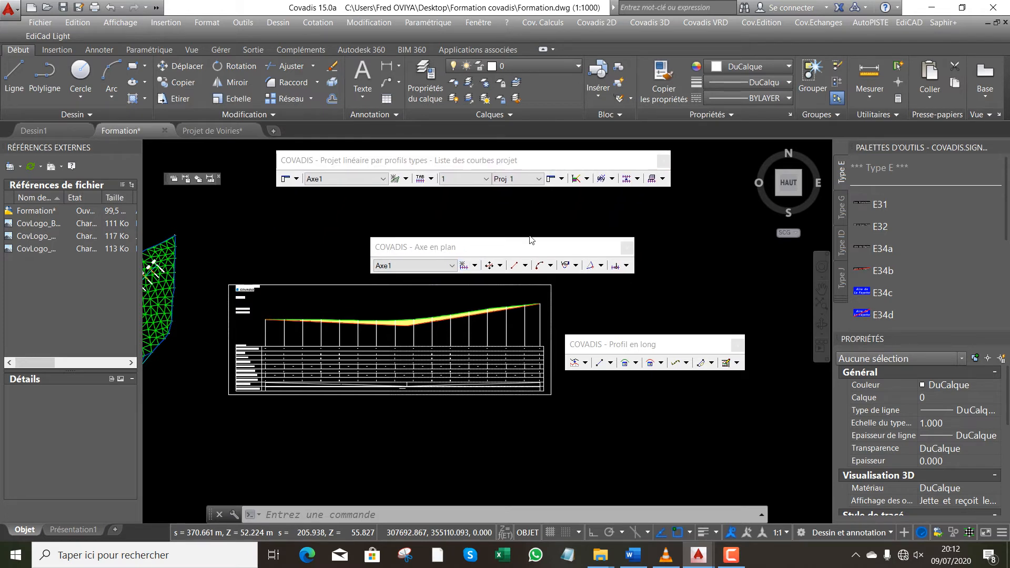
{"action": "left_click_drag", "start_coordinate": [536, 247], "coordinate": [412, 223]}
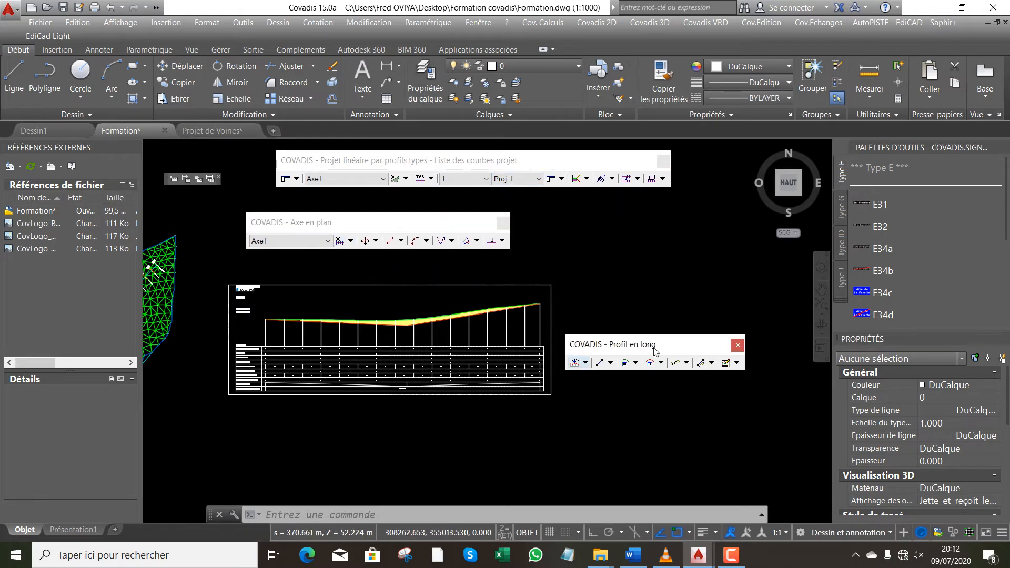
Move the floating Profil en long toolbar up, clear of the profile drawing and beside the Axe en plan toolbar.
{"action": "left_click_drag", "start_coordinate": [631, 344], "coordinate": [631, 272]}
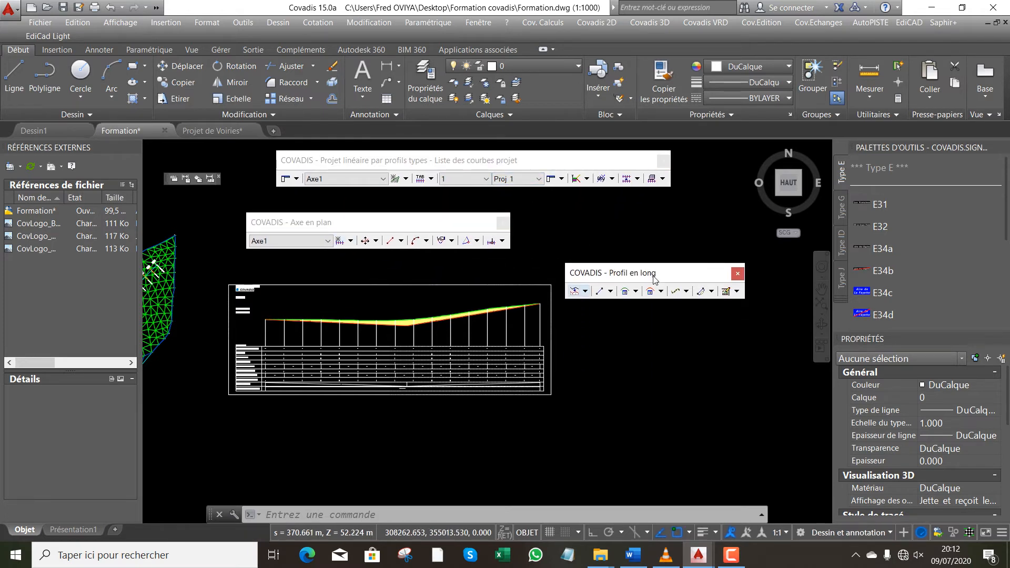
{"action": "left_click", "coordinate": [732, 558]}
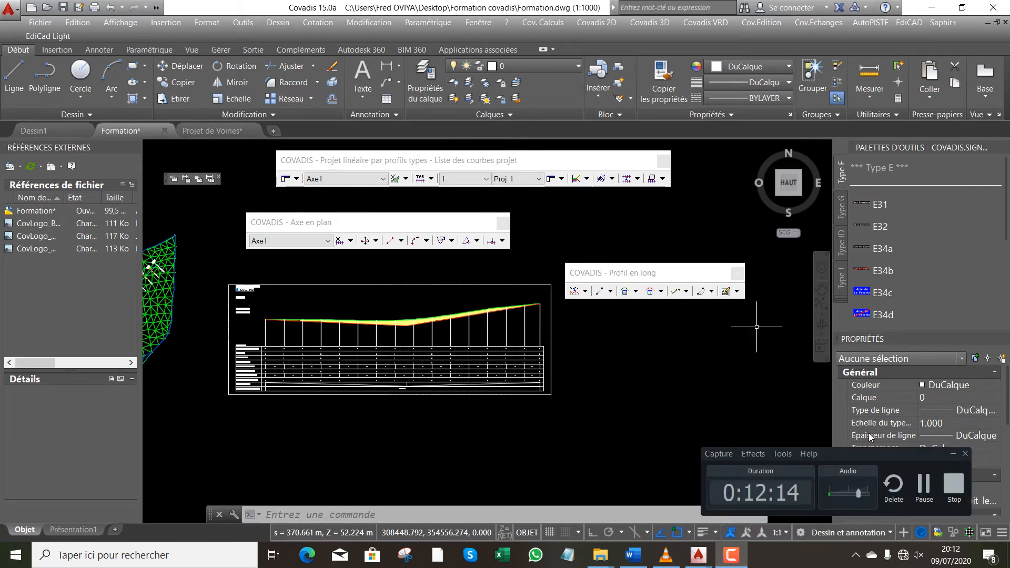
{"action": "left_click", "coordinate": [953, 456]}
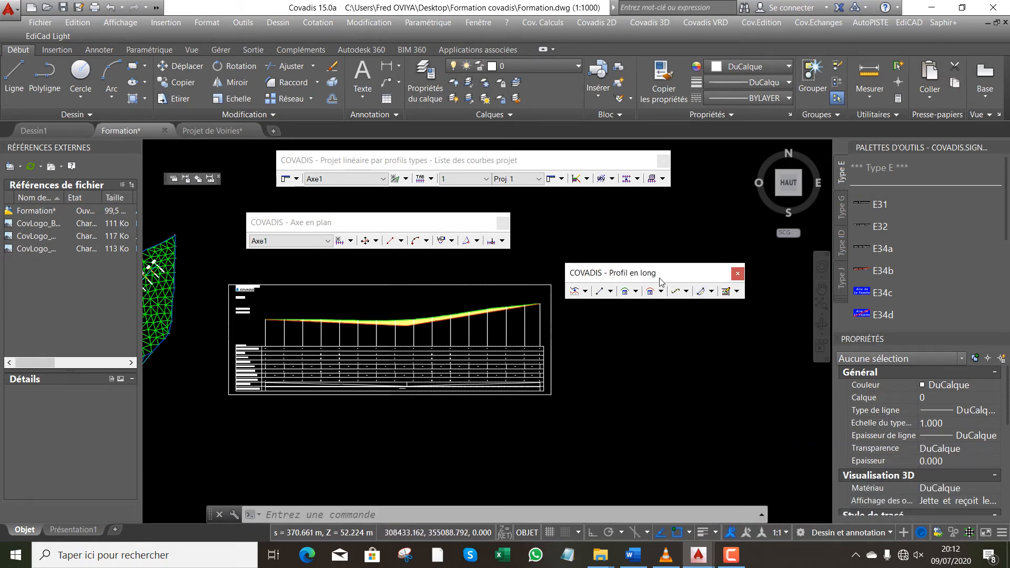
{"action": "left_click_drag", "start_coordinate": [663, 273], "coordinate": [661, 234]}
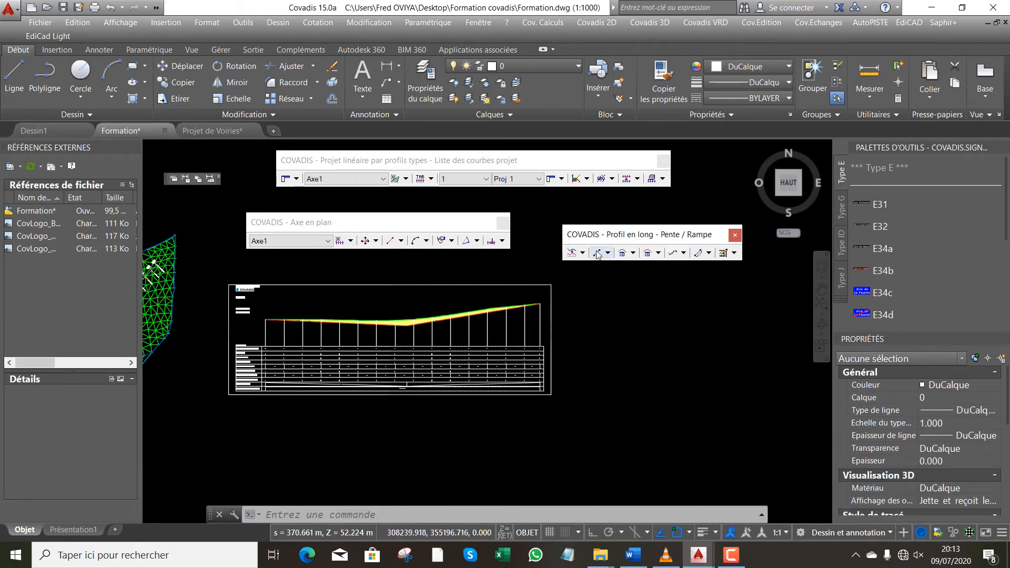
Start a parabolic connection tangent to two segments with a radius, choosing the project curve's segments on either side of its low point.
{"action": "left_click", "coordinate": [634, 253]}
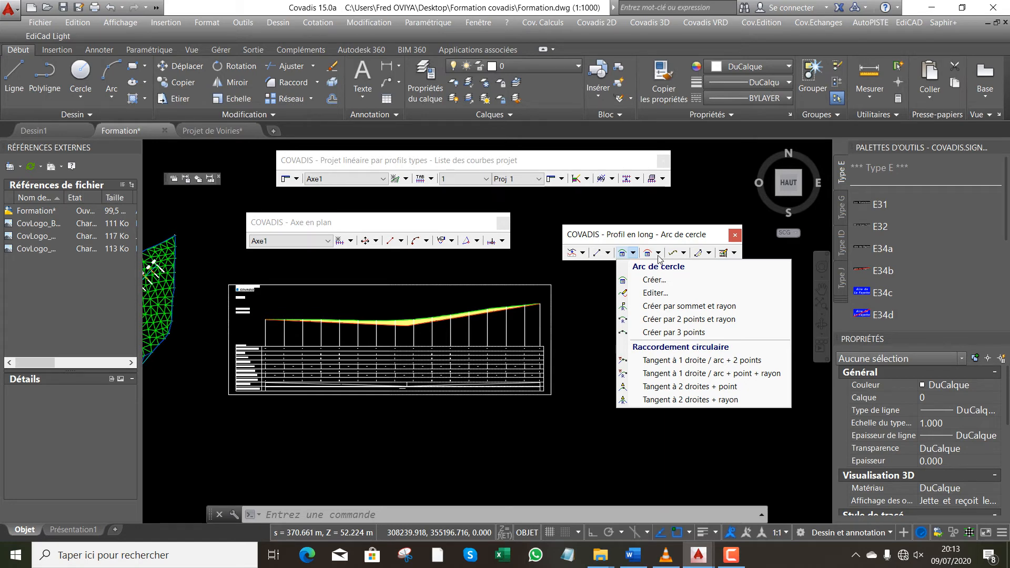
{"action": "left_click", "coordinate": [659, 254]}
{"action": "left_click", "coordinate": [658, 254]}
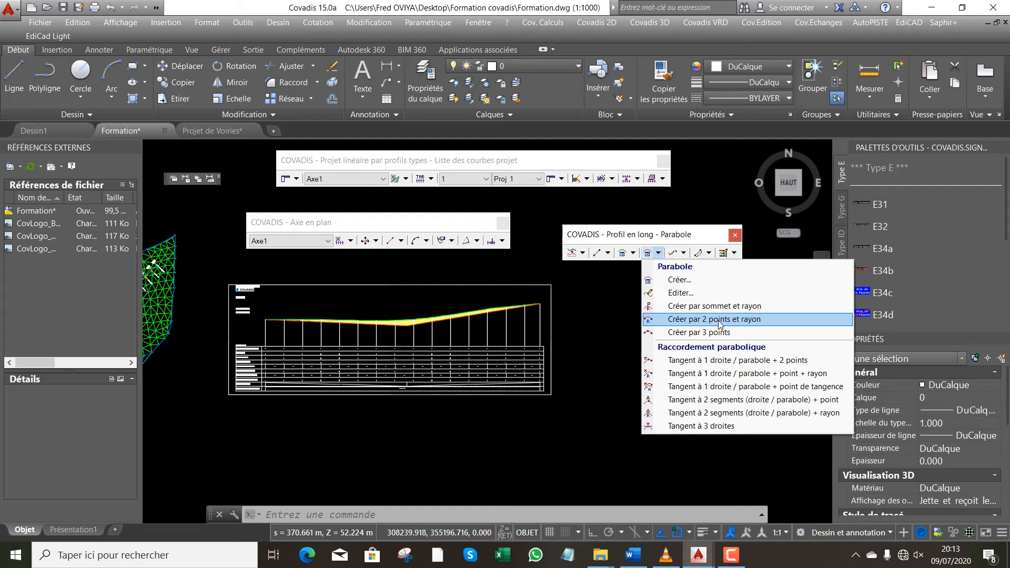
{"action": "left_click", "coordinate": [728, 414]}
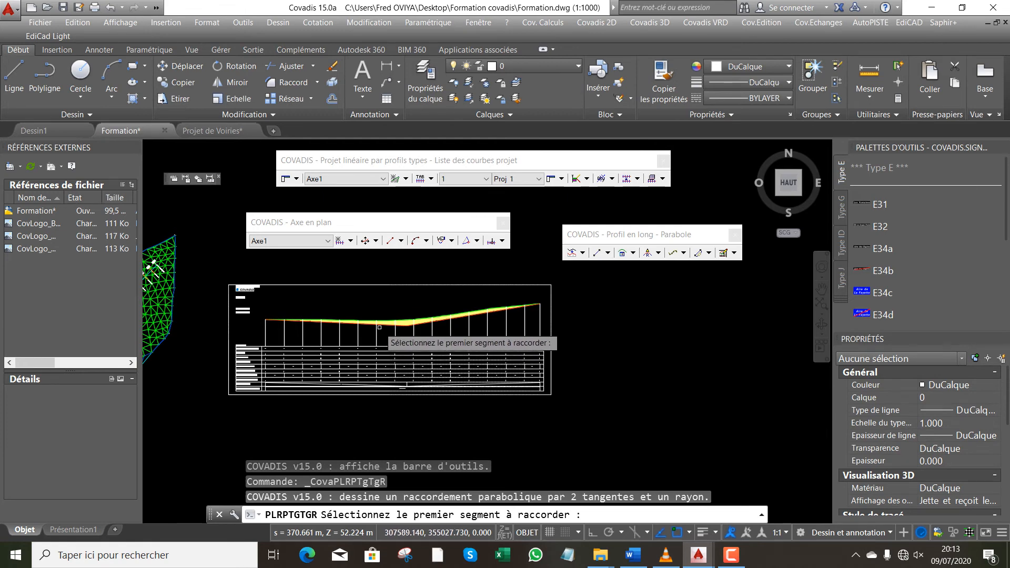
{"action": "left_click", "coordinate": [389, 320]}
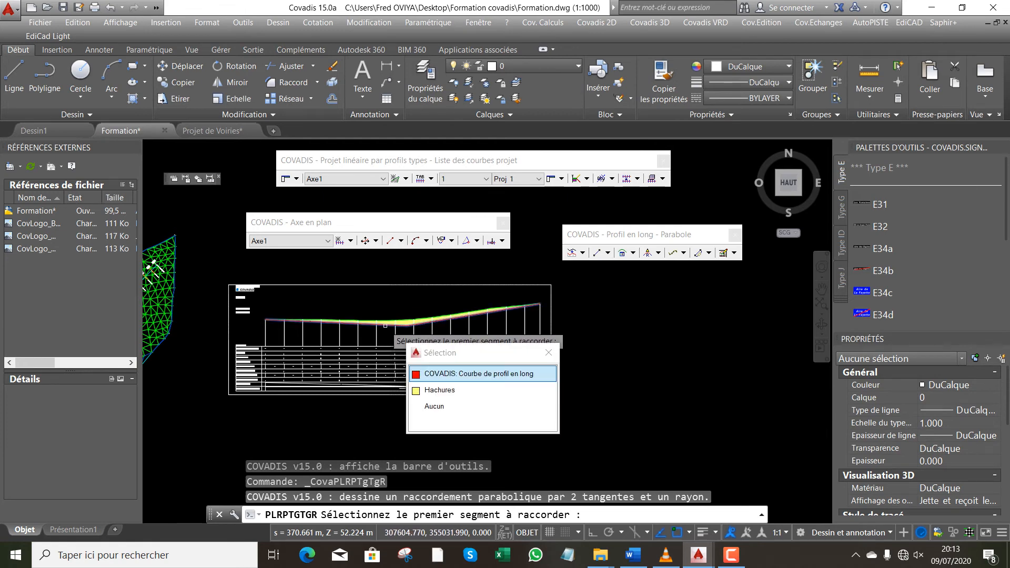
{"action": "left_click", "coordinate": [446, 375]}
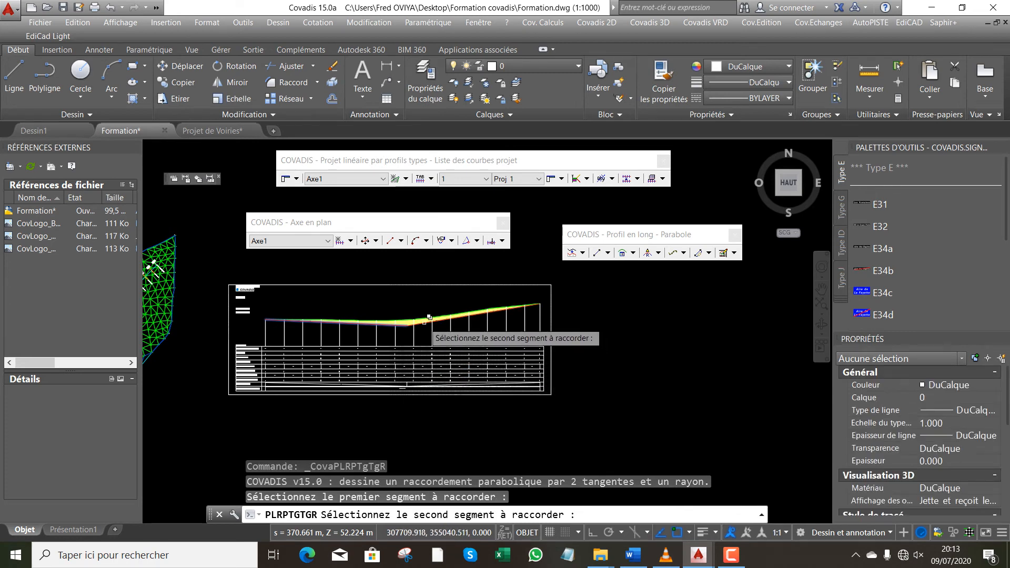
{"action": "left_click", "coordinate": [429, 318]}
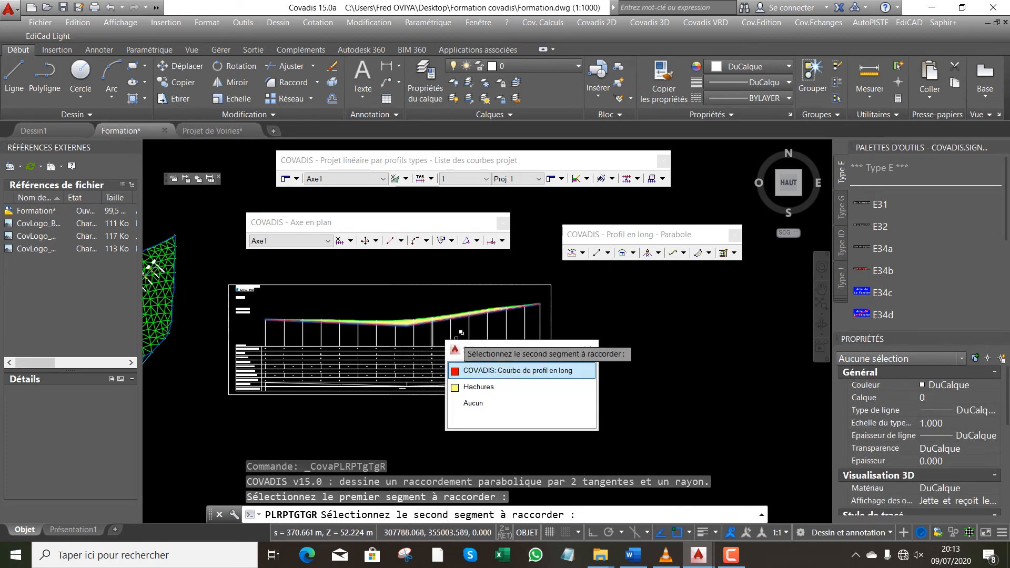
{"action": "left_click", "coordinate": [488, 375]}
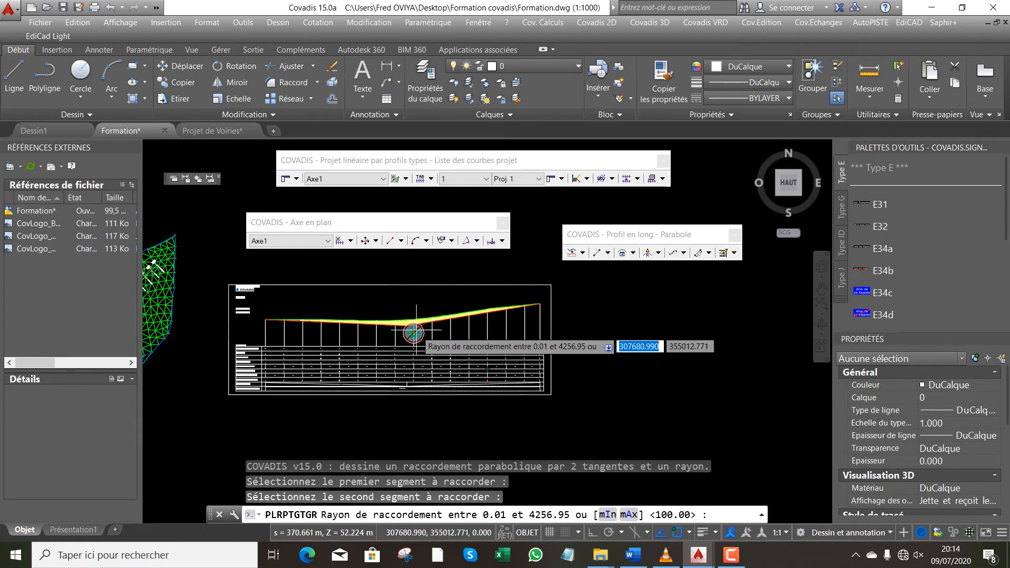
Set the parabola's radius graphically to about 4155.8 m, at abscissa 194.628 m and altitude 44.095 m, and finish the connection.
{"action": "scroll", "coordinate": [404, 333], "scroll_direction": "up", "scroll_amount": 2}
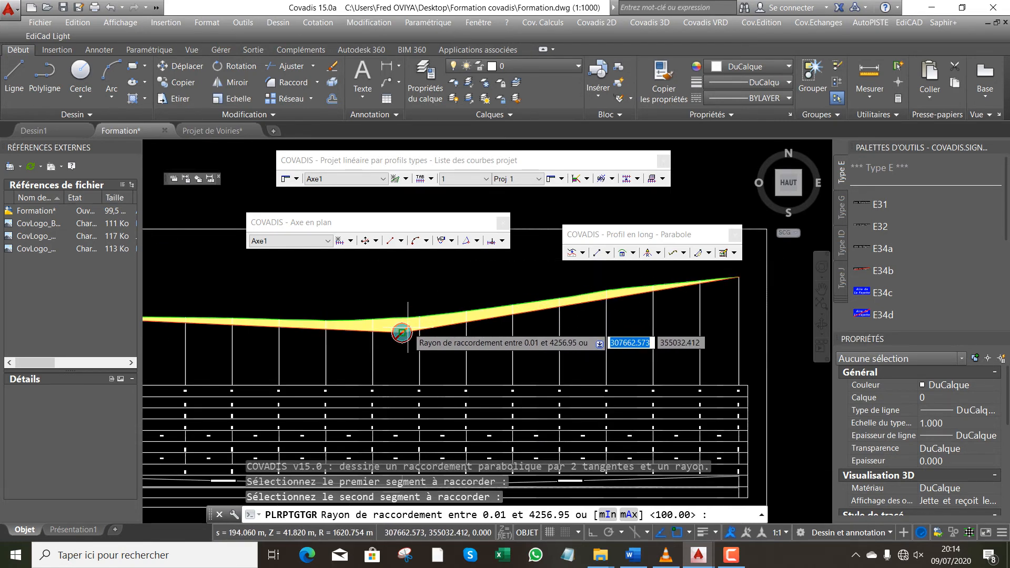
{"action": "scroll", "coordinate": [403, 304], "scroll_direction": "down", "scroll_amount": 2}
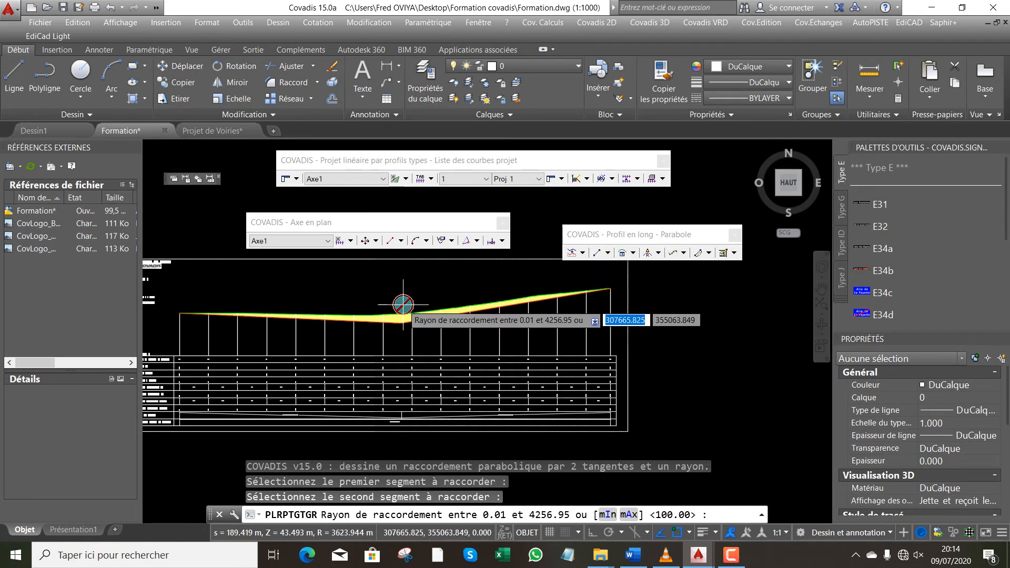
{"action": "scroll", "coordinate": [402, 302], "scroll_direction": "up", "scroll_amount": 2}
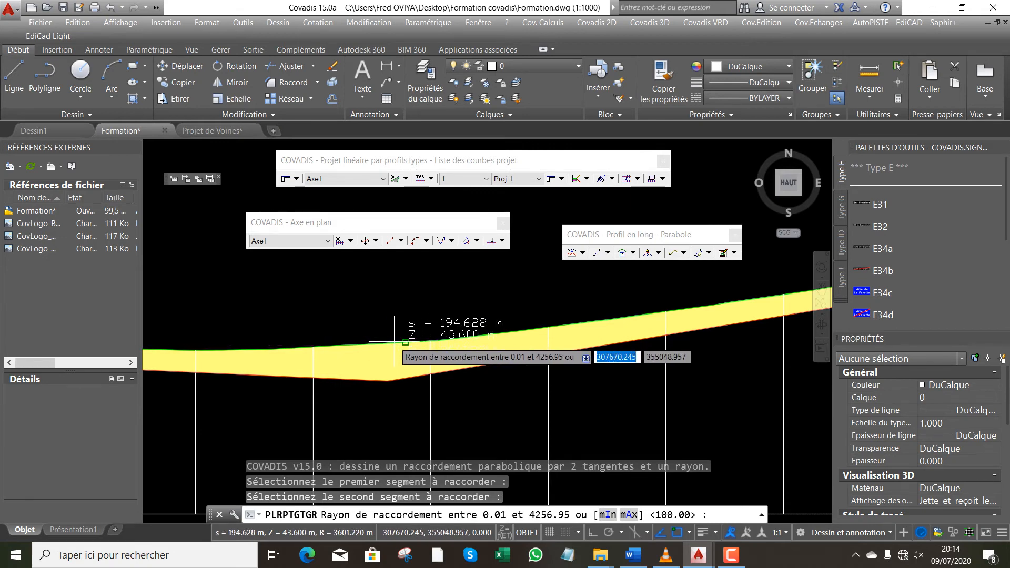
{"action": "scroll", "coordinate": [397, 318], "scroll_direction": "down", "scroll_amount": 2}
{"action": "scroll", "coordinate": [398, 315], "scroll_direction": "down", "scroll_amount": 2}
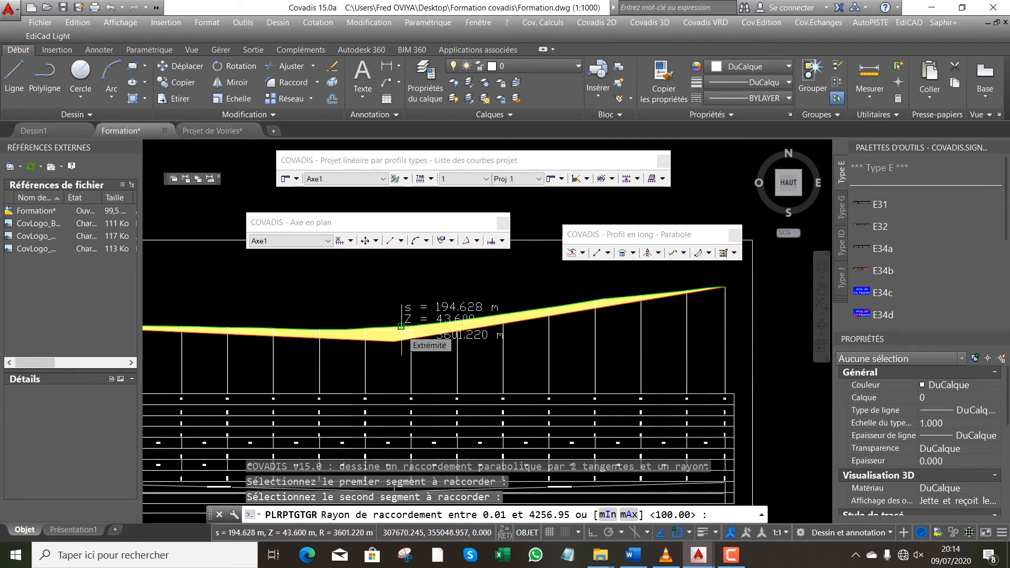
{"action": "scroll", "coordinate": [402, 320], "scroll_direction": "up", "scroll_amount": 4}
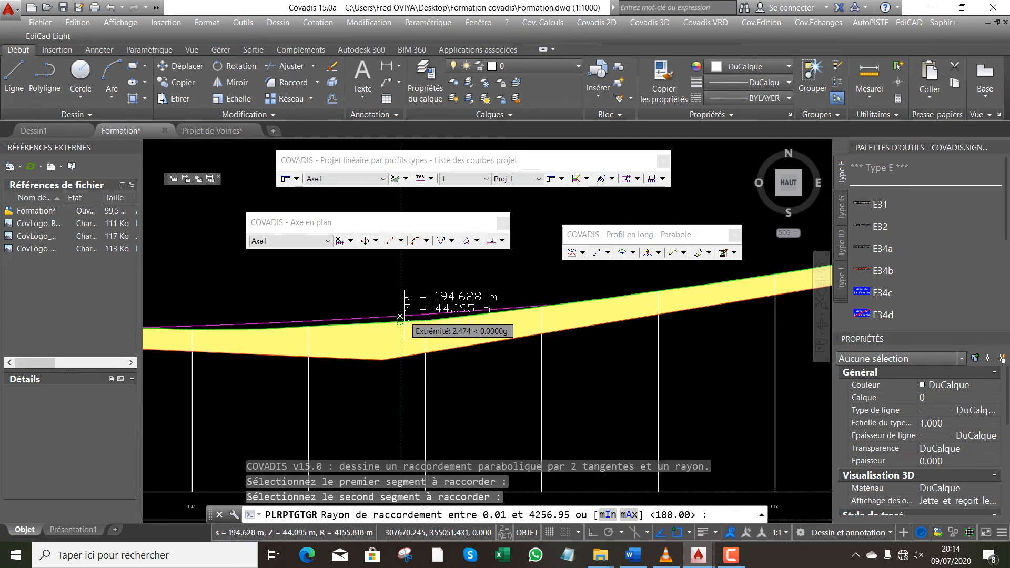
{"action": "left_click", "coordinate": [400, 317]}
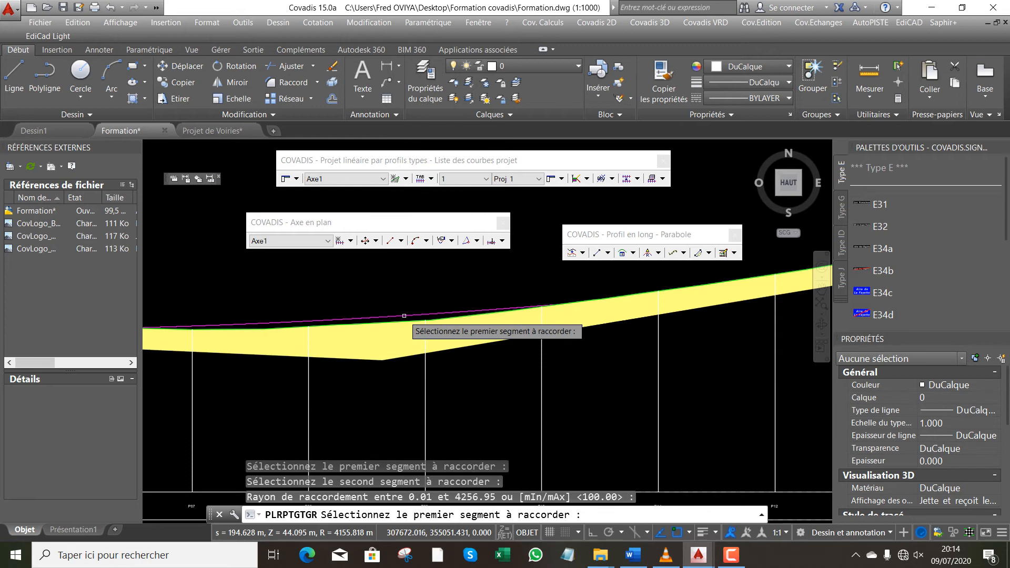
{"action": "key", "text": "Return"}
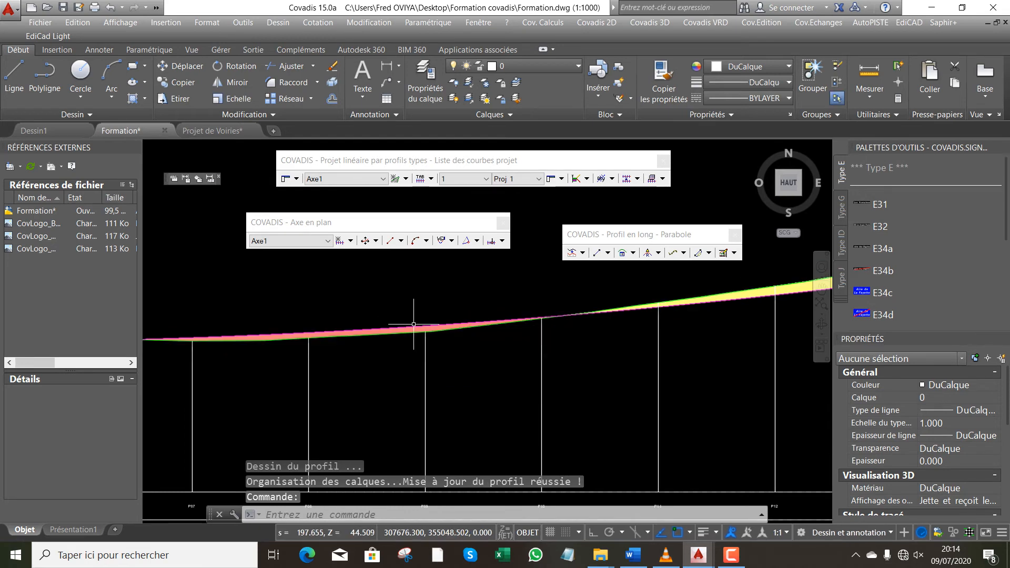
Examine the updated longitudinal profile, comparing the rounded project line with the natural ground along its whole length.
{"action": "scroll", "coordinate": [547, 345], "scroll_direction": "down", "scroll_amount": 3}
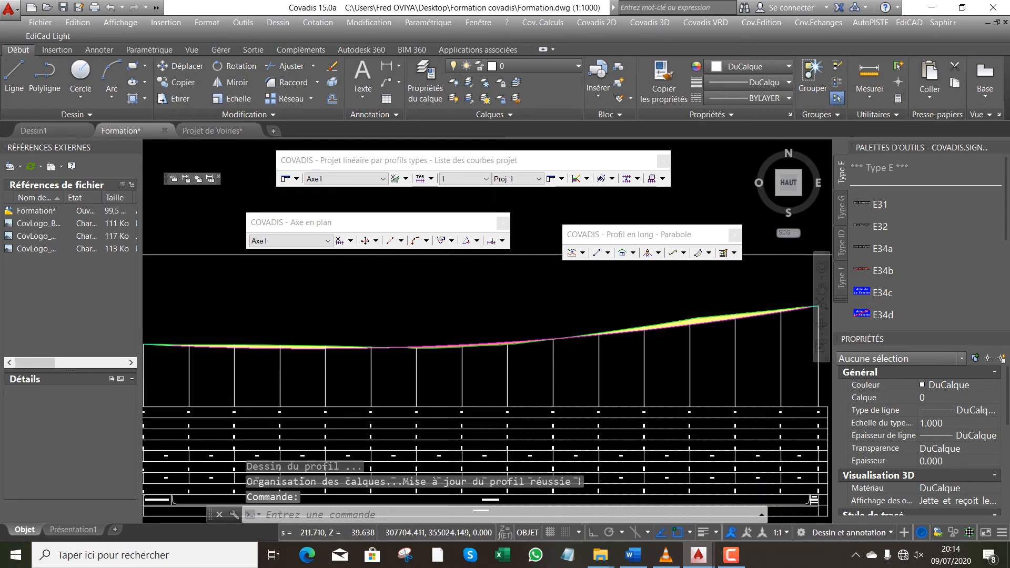
{"action": "scroll", "coordinate": [406, 351], "scroll_direction": "down", "scroll_amount": 3}
{"action": "scroll", "coordinate": [381, 347], "scroll_direction": "up", "scroll_amount": 3}
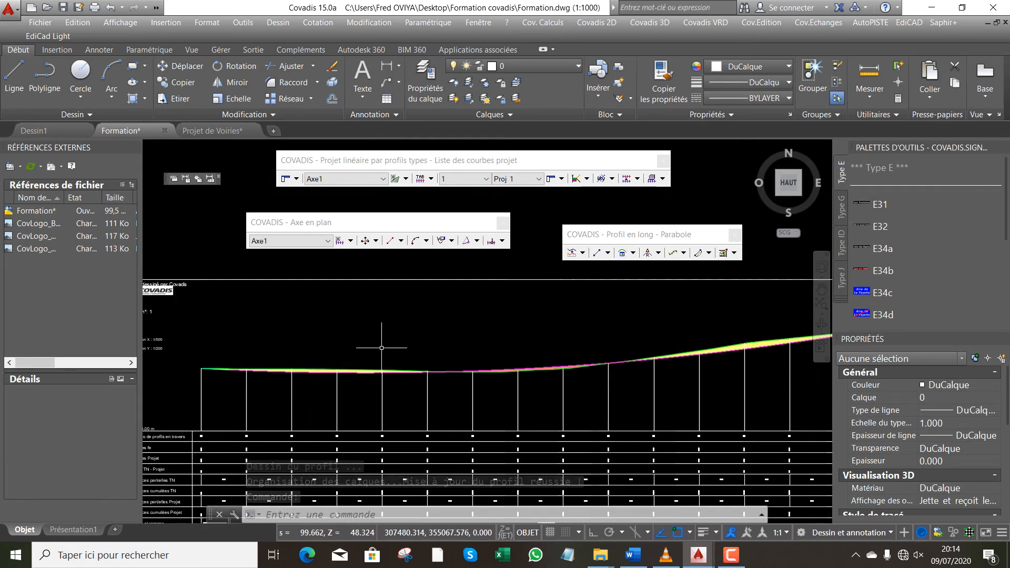
{"action": "scroll", "coordinate": [381, 347], "scroll_direction": "down", "scroll_amount": 3}
{"action": "scroll", "coordinate": [441, 347], "scroll_direction": "up", "scroll_amount": 3}
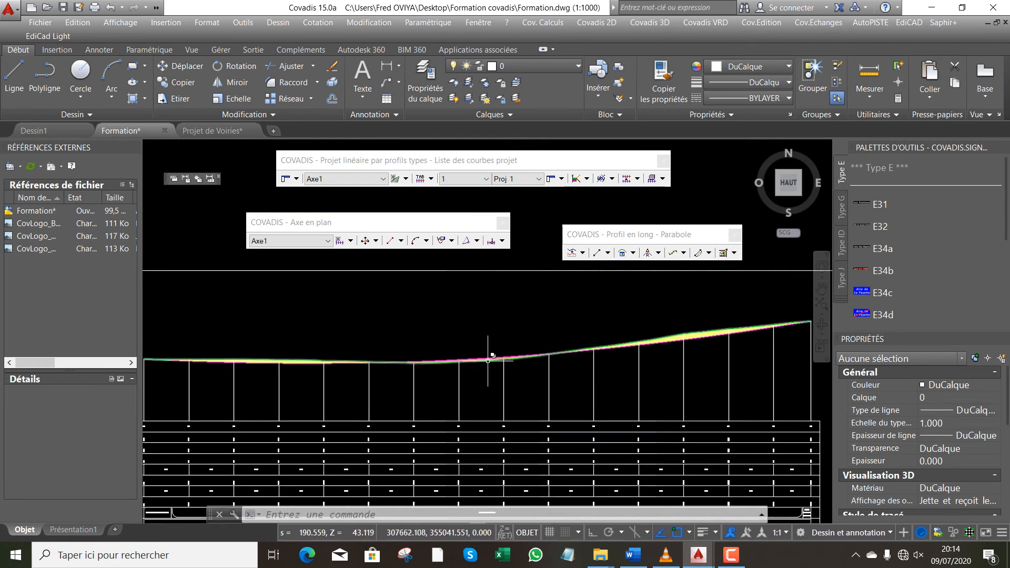
{"action": "scroll", "coordinate": [488, 361], "scroll_direction": "up", "scroll_amount": 5}
{"action": "scroll", "coordinate": [394, 335], "scroll_direction": "down", "scroll_amount": 10}
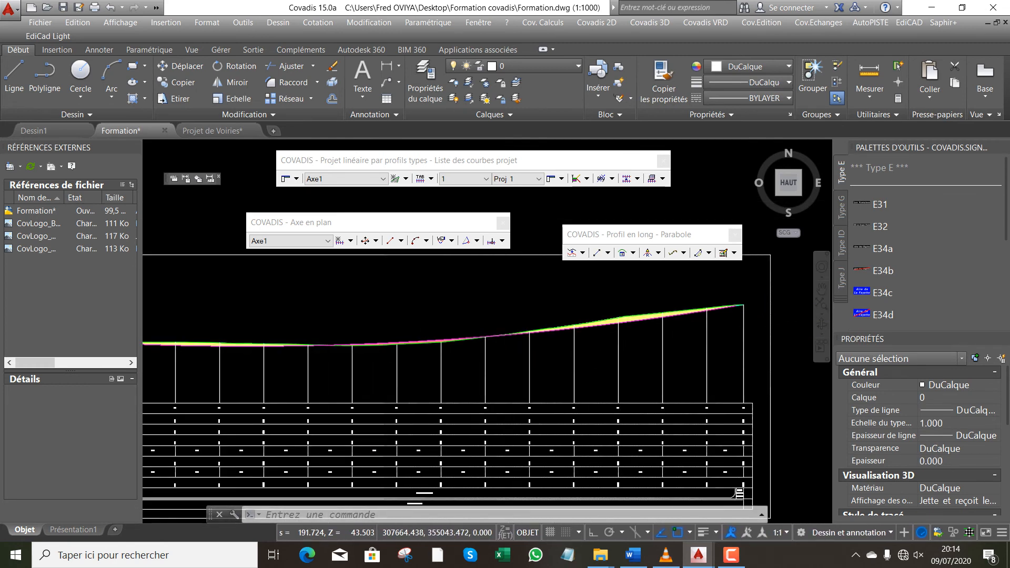
{"action": "scroll", "coordinate": [325, 332], "scroll_direction": "up", "scroll_amount": 4}
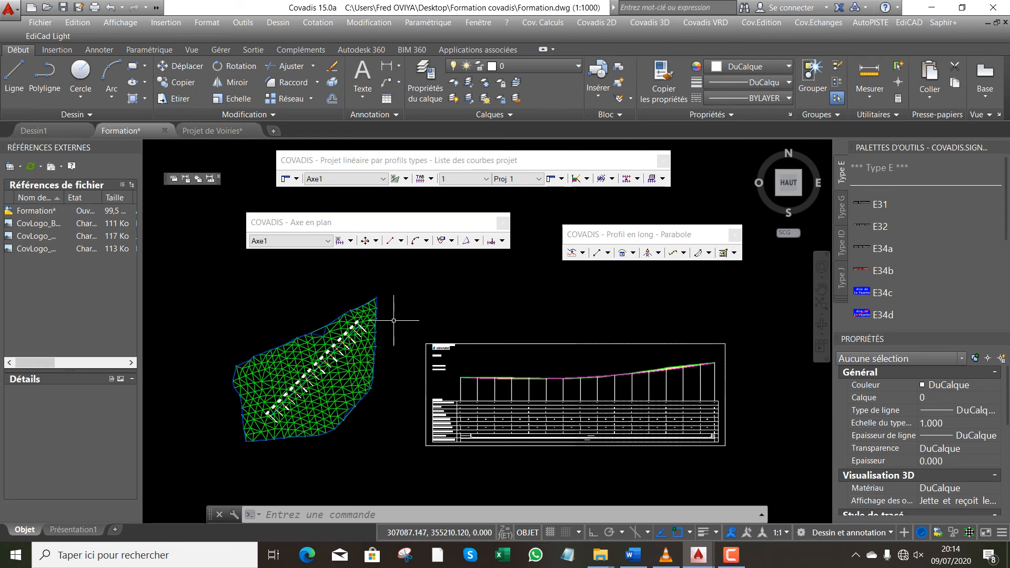
{"action": "left_click", "coordinate": [732, 557]}
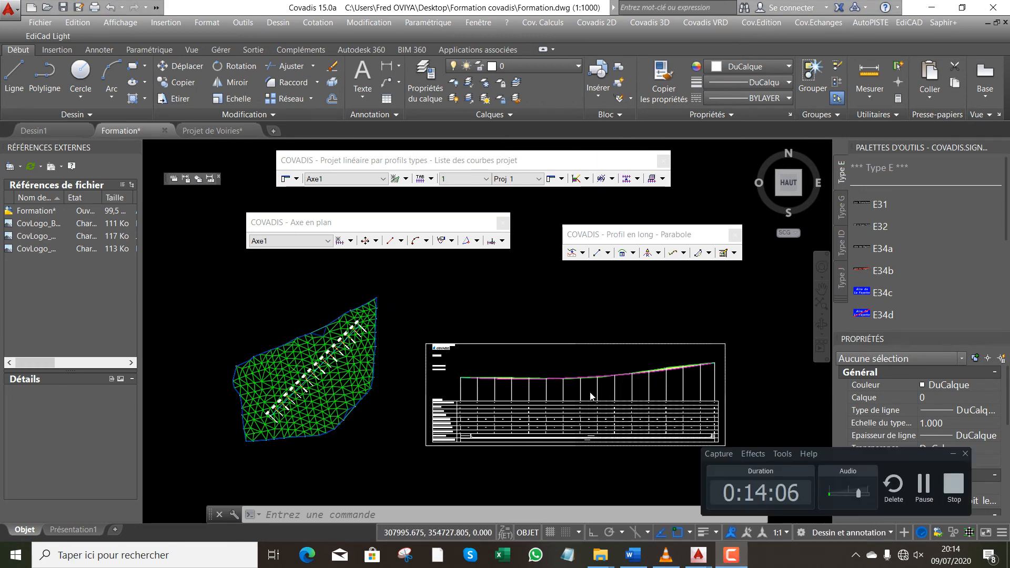
{"action": "left_click", "coordinate": [771, 407]}
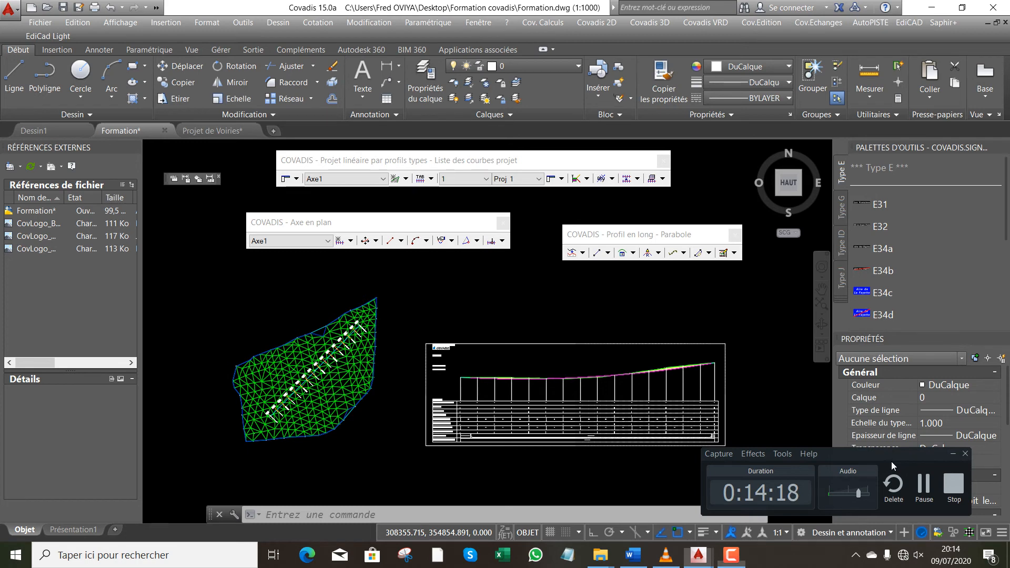
{"action": "left_click_drag", "start_coordinate": [891, 461], "coordinate": [829, 494]}
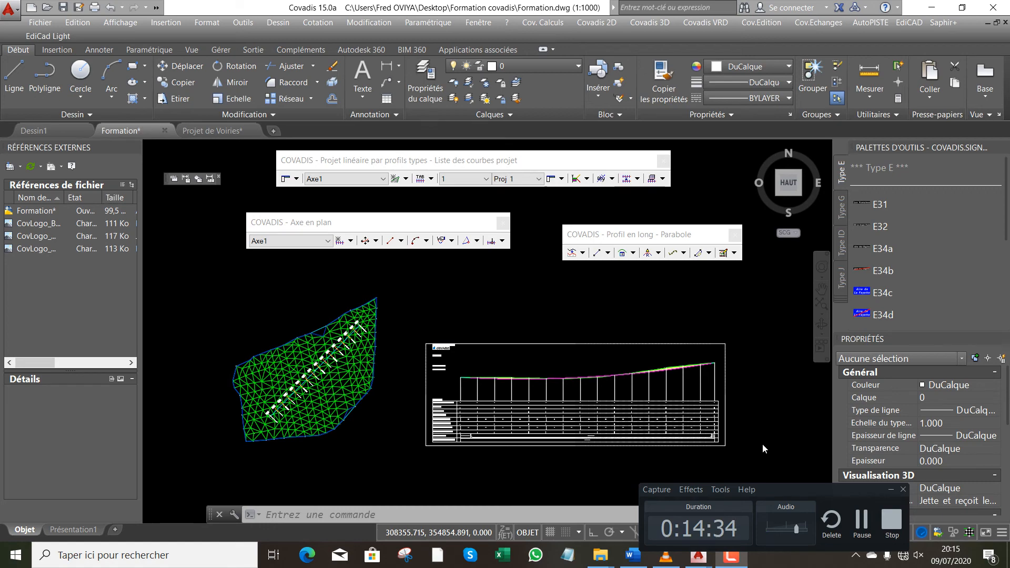
Examine the row headings of the longitudinal profile's table, especially the Altitudes fe row and the Pentes et rampes row.
{"action": "scroll", "coordinate": [561, 444], "scroll_direction": "down", "scroll_amount": 2}
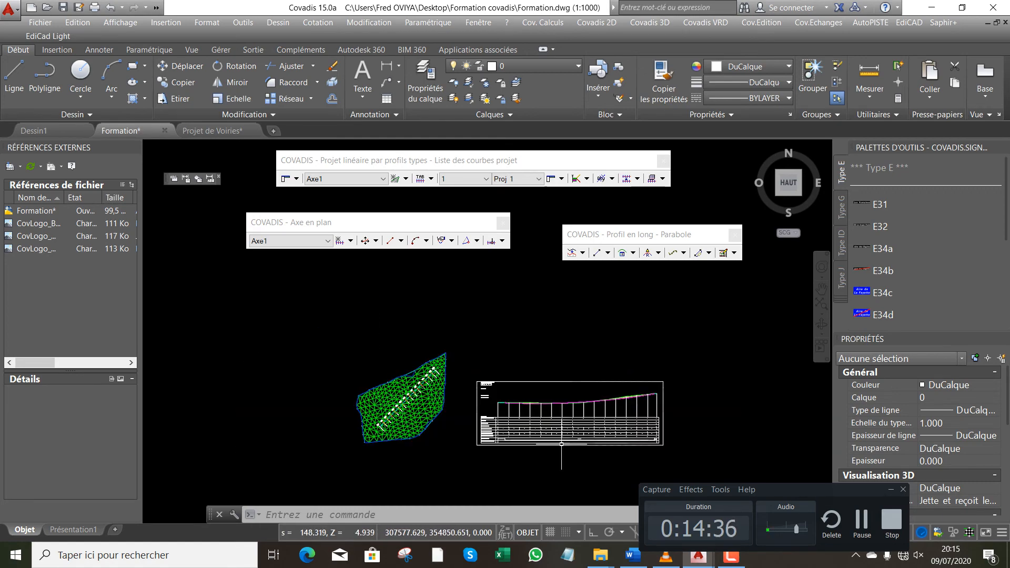
{"action": "scroll", "coordinate": [489, 437], "scroll_direction": "up", "scroll_amount": 1}
{"action": "scroll", "coordinate": [489, 436], "scroll_direction": "down", "scroll_amount": 1}
{"action": "scroll", "coordinate": [493, 438], "scroll_direction": "up", "scroll_amount": 3}
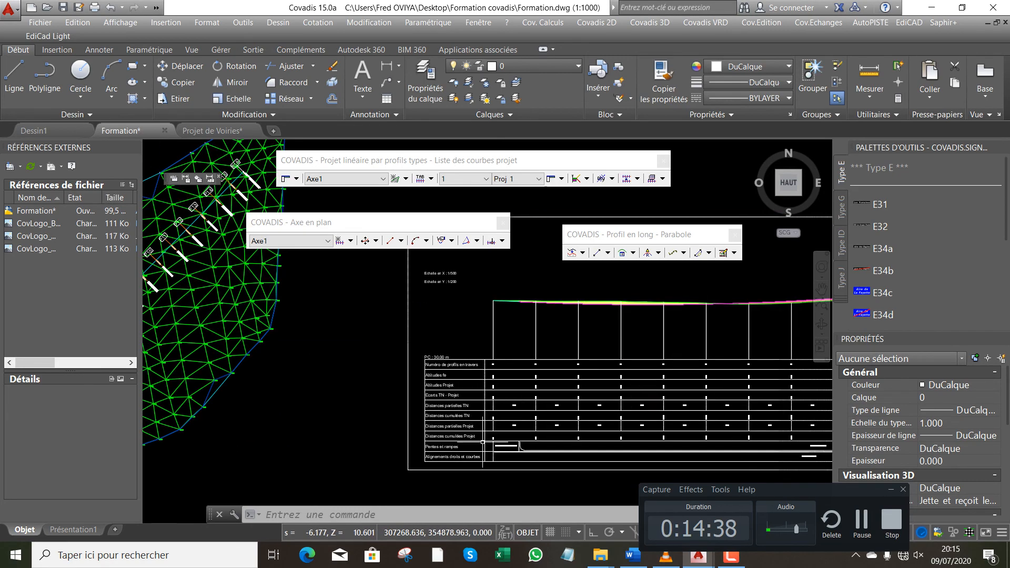
{"action": "scroll", "coordinate": [489, 442], "scroll_direction": "up", "scroll_amount": 2}
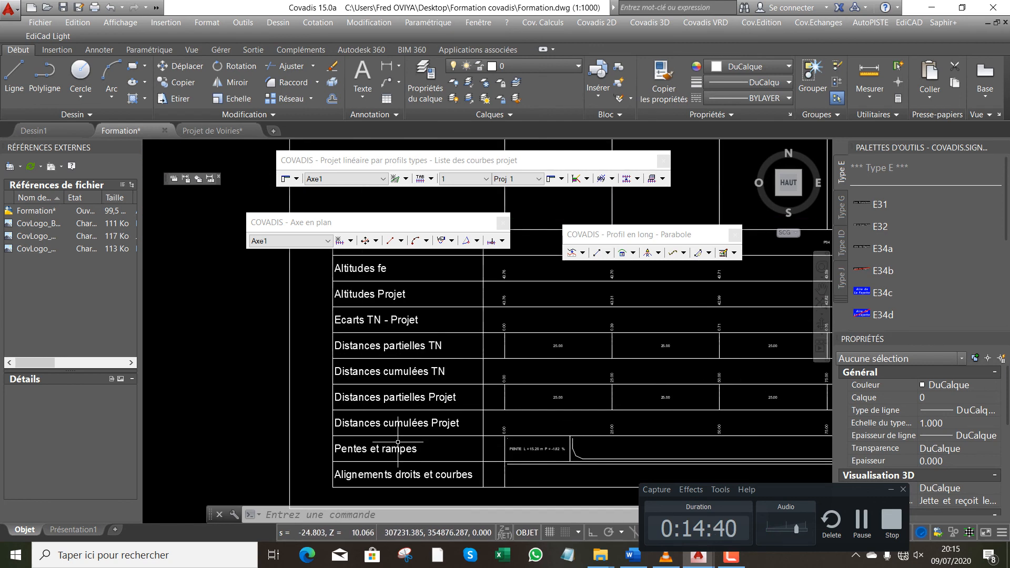
{"action": "scroll", "coordinate": [361, 414], "scroll_direction": "down", "scroll_amount": 4}
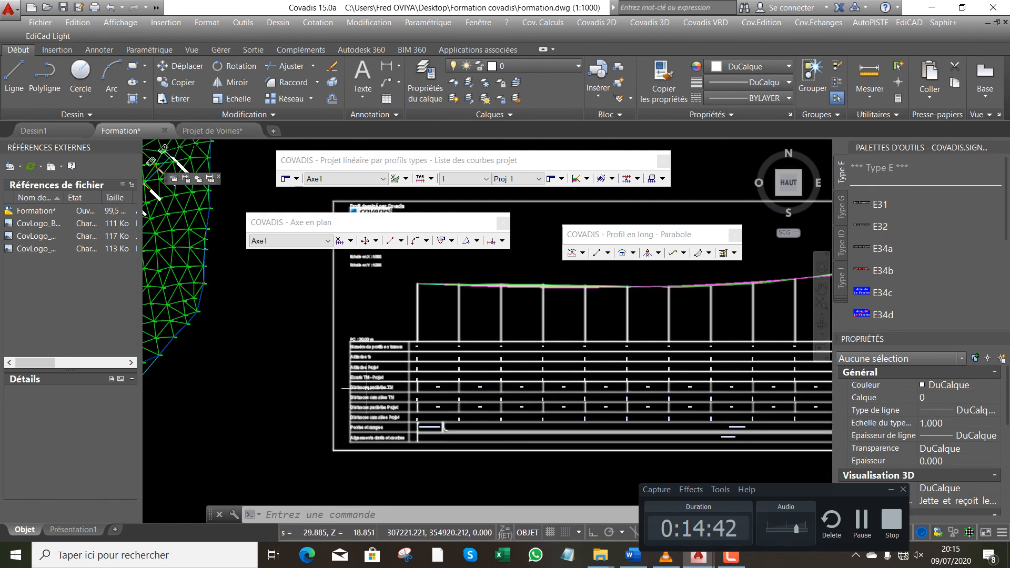
{"action": "scroll", "coordinate": [384, 358], "scroll_direction": "up", "scroll_amount": 2}
{"action": "scroll", "coordinate": [385, 358], "scroll_direction": "down", "scroll_amount": 2}
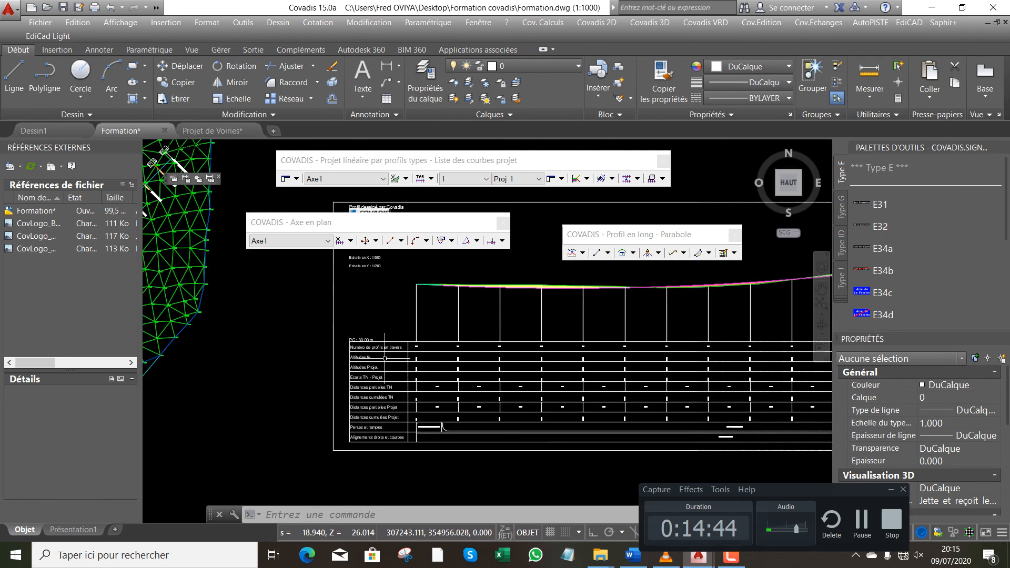
{"action": "scroll", "coordinate": [400, 359], "scroll_direction": "up", "scroll_amount": 2}
{"action": "scroll", "coordinate": [400, 360], "scroll_direction": "down", "scroll_amount": 1}
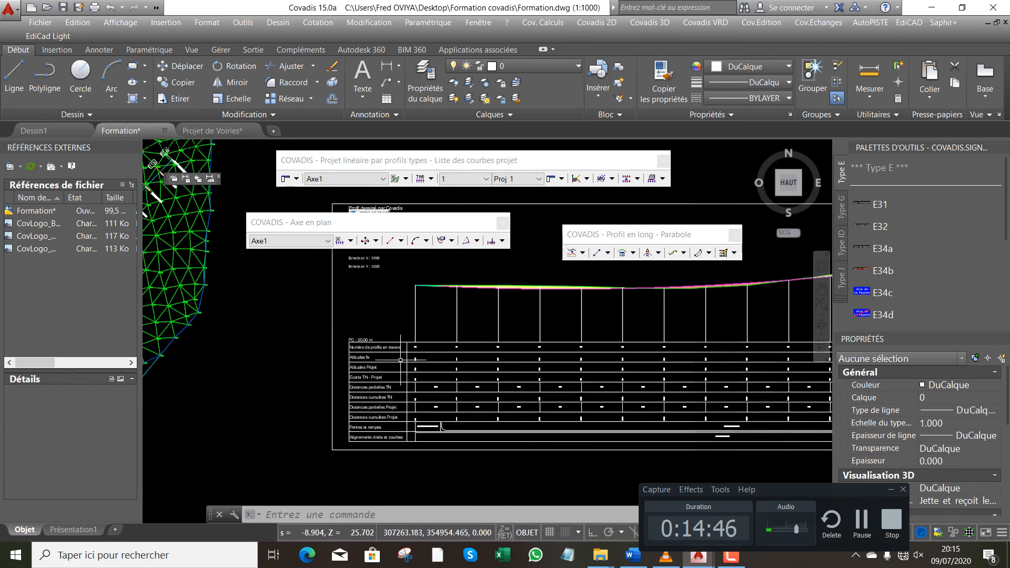
{"action": "scroll", "coordinate": [401, 360], "scroll_direction": "up", "scroll_amount": 3}
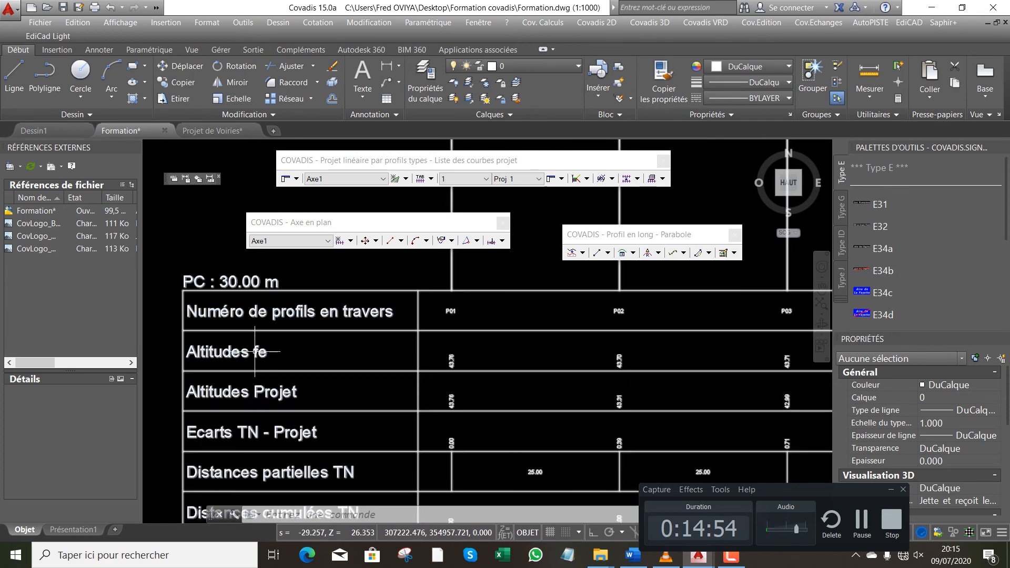
{"action": "scroll", "coordinate": [255, 352], "scroll_direction": "up", "scroll_amount": 2}
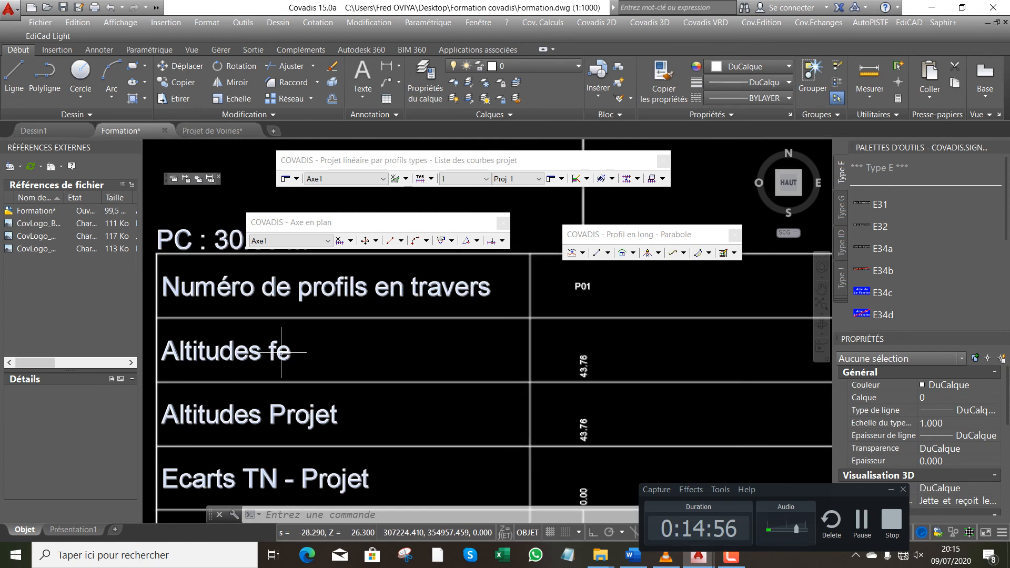
{"action": "mouse_move", "coordinate": [281, 352]}
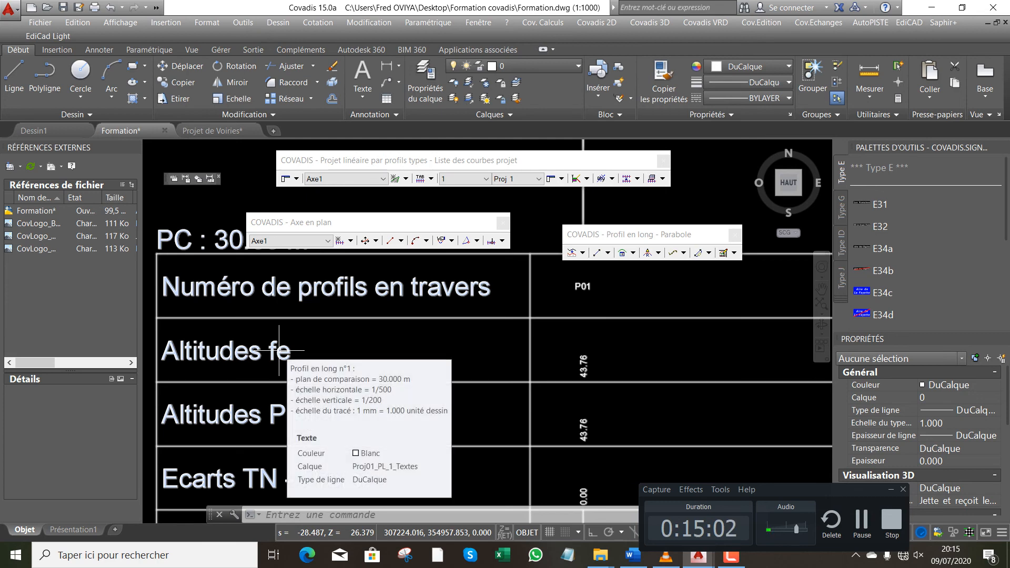
Examine the upper rows of the longitudinal profile's table, from Numéro de profils en travers to Ecarts TN - Projet.
{"action": "scroll", "coordinate": [327, 349], "scroll_direction": "down", "scroll_amount": 5}
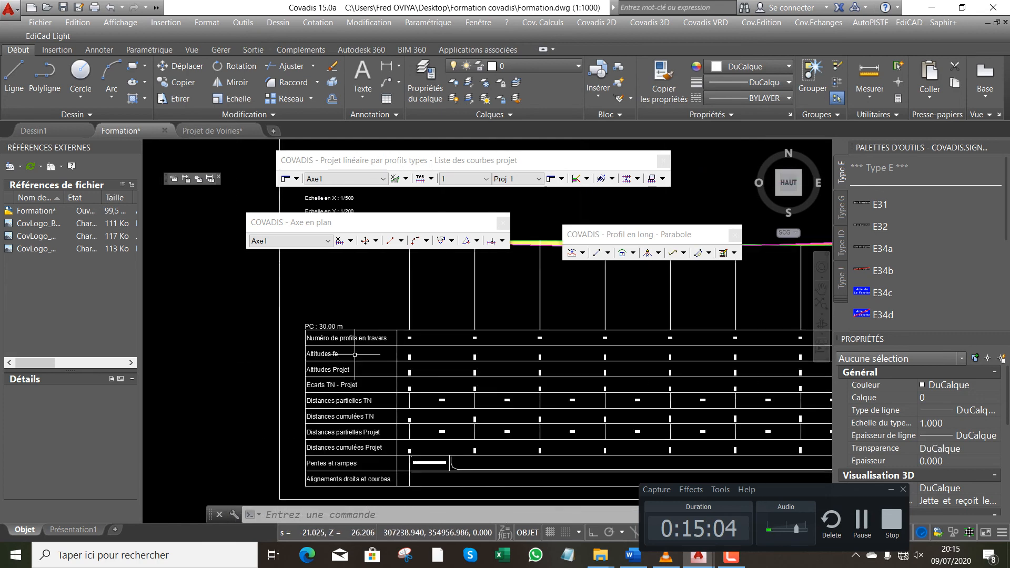
{"action": "scroll", "coordinate": [354, 354], "scroll_direction": "up", "scroll_amount": 8}
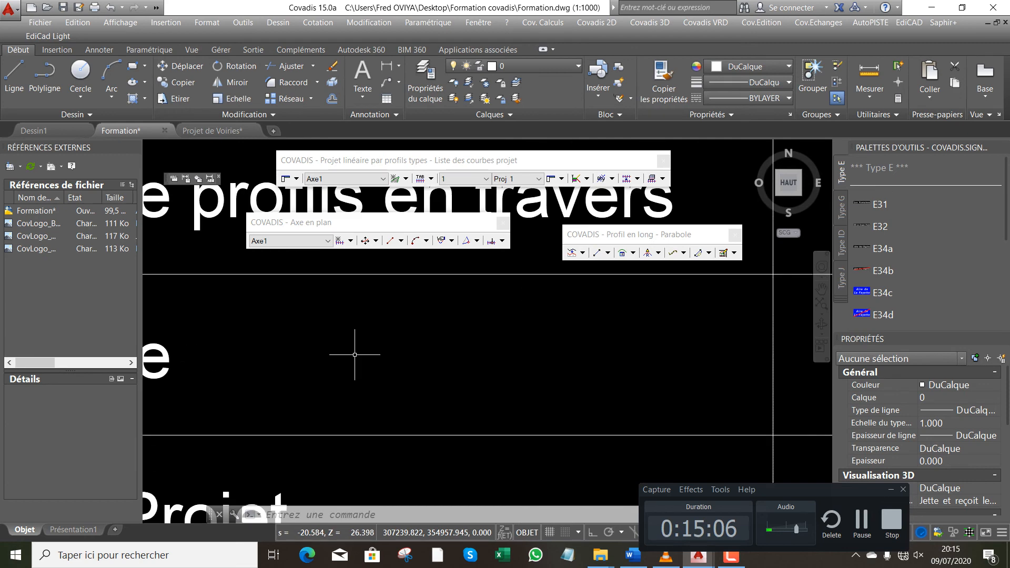
{"action": "scroll", "coordinate": [354, 355], "scroll_direction": "down", "scroll_amount": 3}
{"action": "mouse_move", "coordinate": [355, 355]}
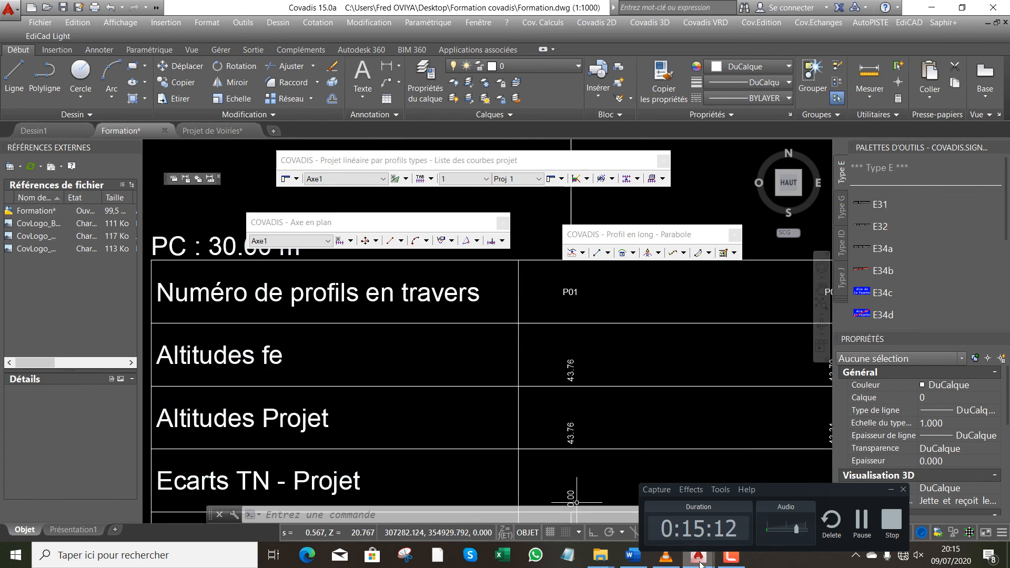
Switch to File Explorer and open the Projet de Voiries drawing from the Assainissement folder.
{"action": "mouse_move", "coordinate": [699, 563]}
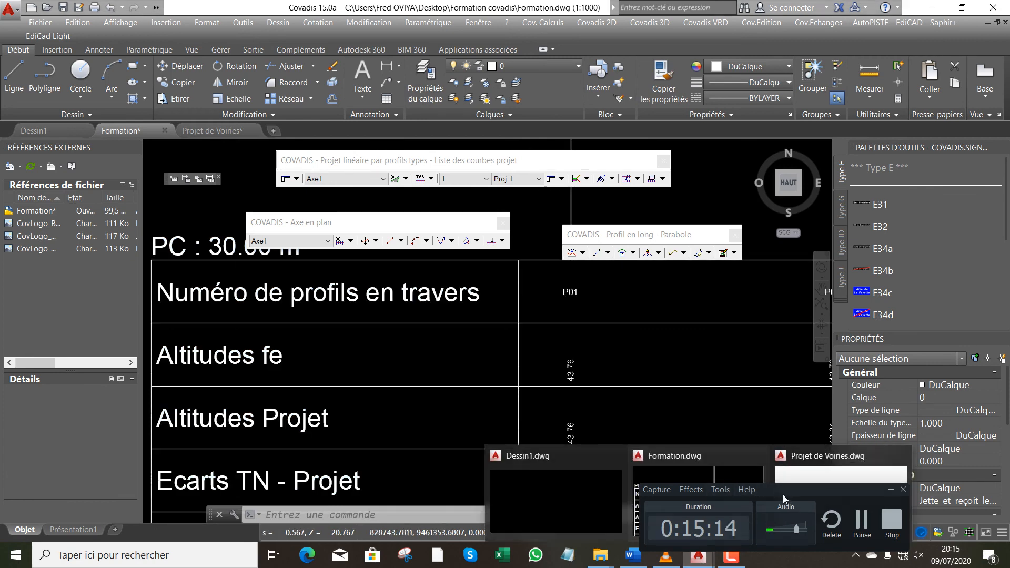
{"action": "left_click_drag", "start_coordinate": [782, 495], "coordinate": [881, 403]}
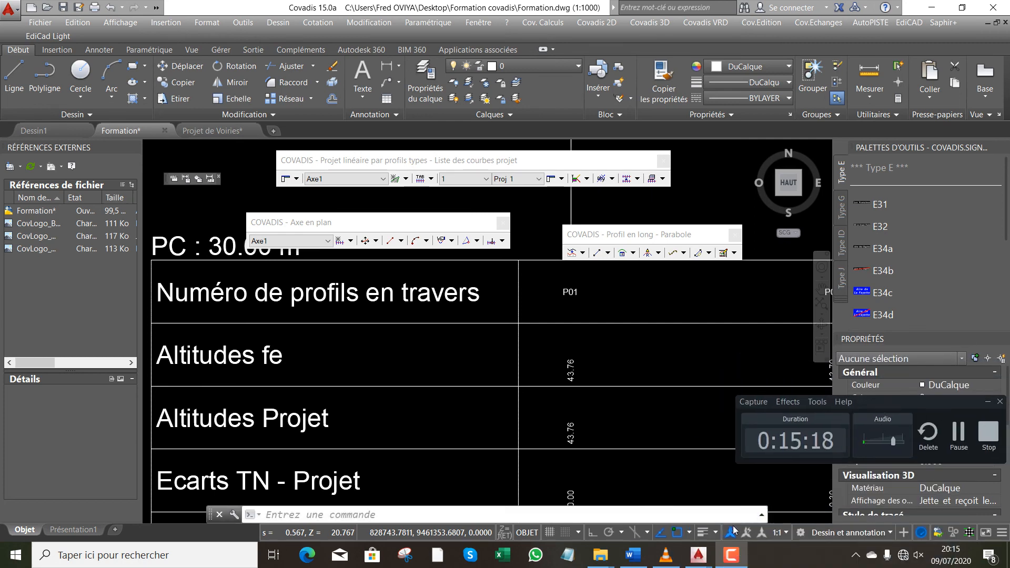
{"action": "mouse_move", "coordinate": [698, 564]}
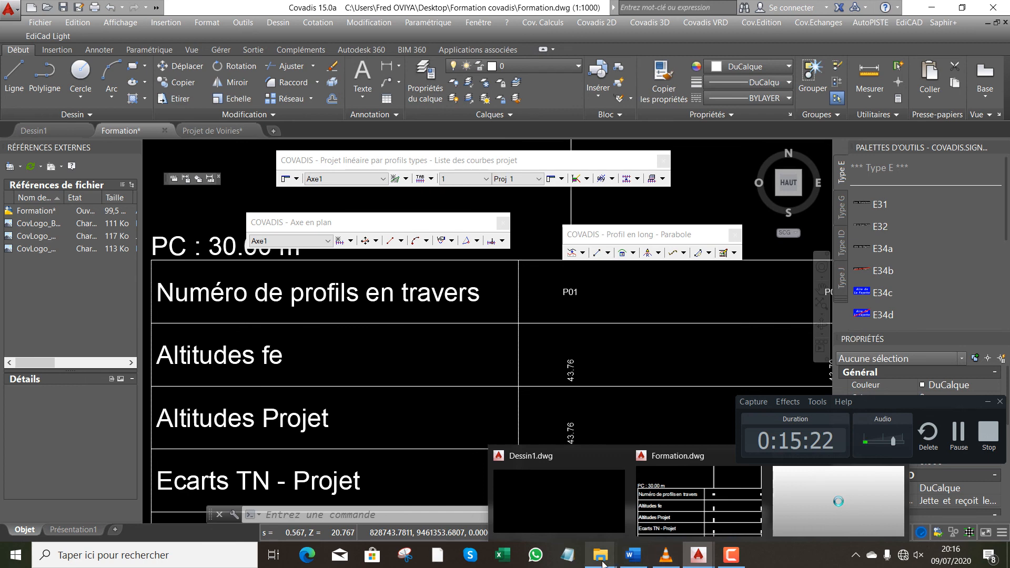
{"action": "mouse_move", "coordinate": [602, 563]}
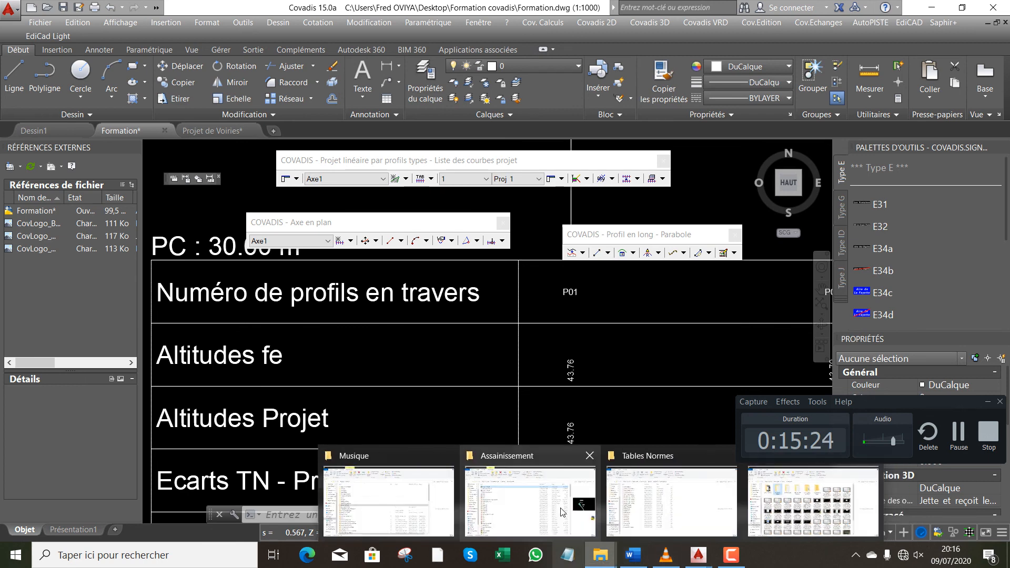
{"action": "left_click", "coordinate": [547, 503]}
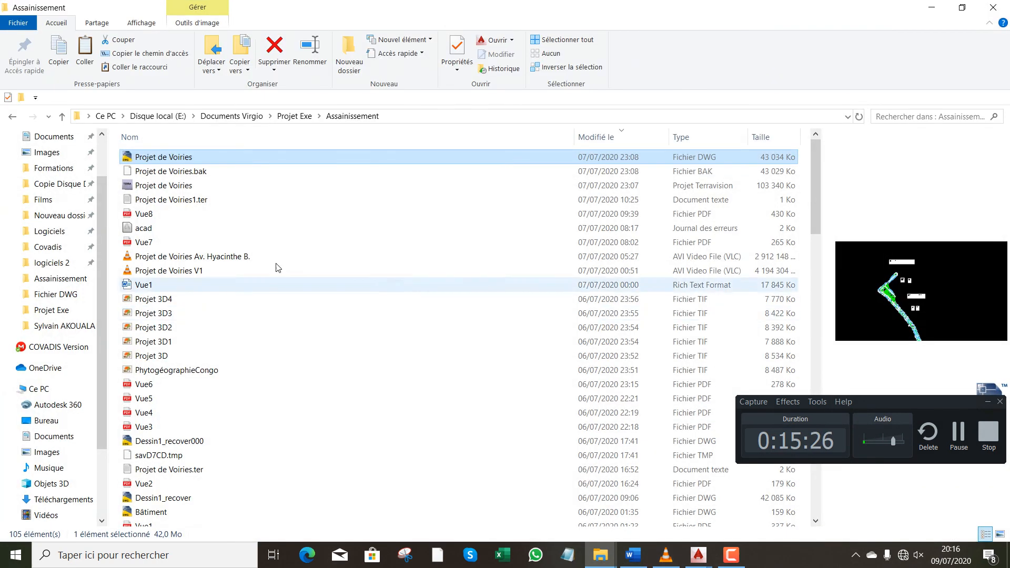
{"action": "double_click", "coordinate": [164, 158]}
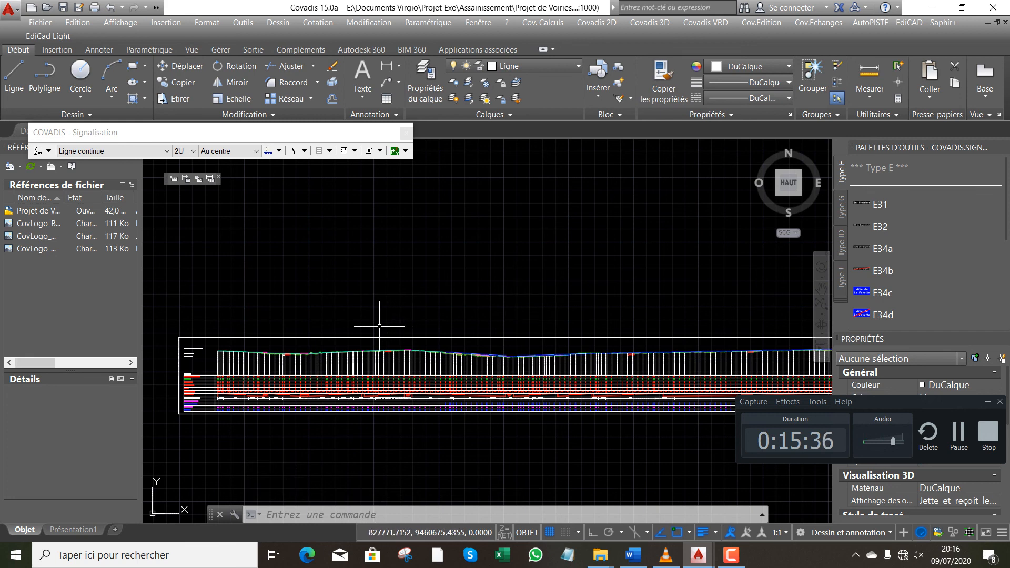
Examine the table rows of the Avenue des Caravanes longitudinal profile, from the profile numbers down to the Dévers rows.
{"action": "scroll", "coordinate": [197, 401], "scroll_direction": "up", "scroll_amount": 5}
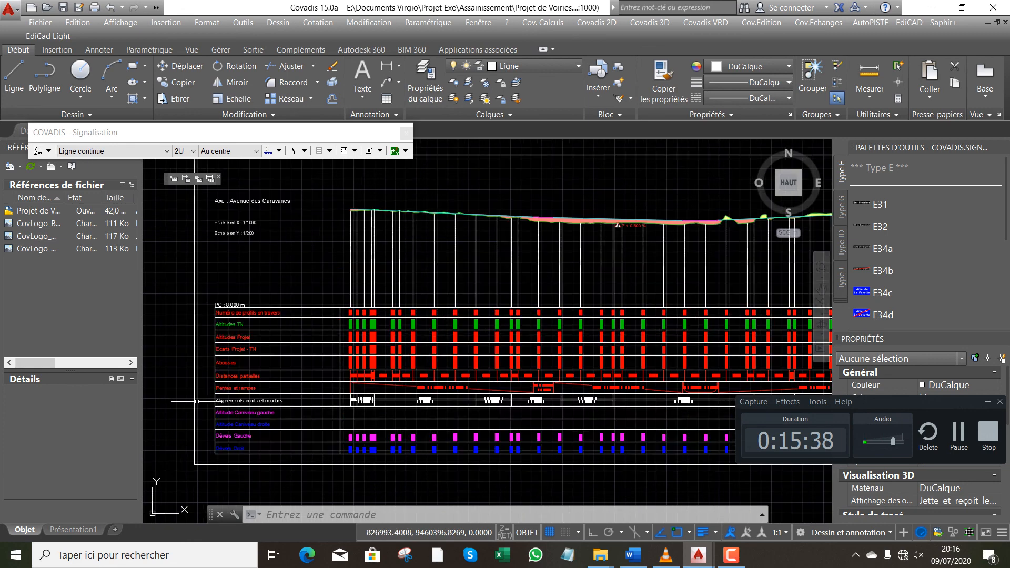
{"action": "scroll", "coordinate": [270, 373], "scroll_direction": "up", "scroll_amount": 2}
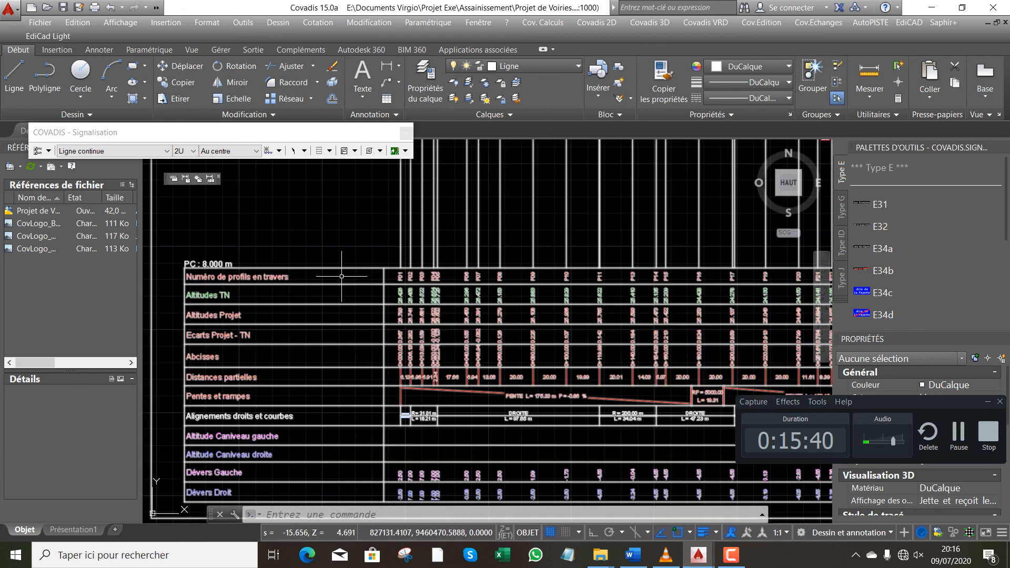
{"action": "scroll", "coordinate": [202, 333], "scroll_direction": "up", "scroll_amount": 2}
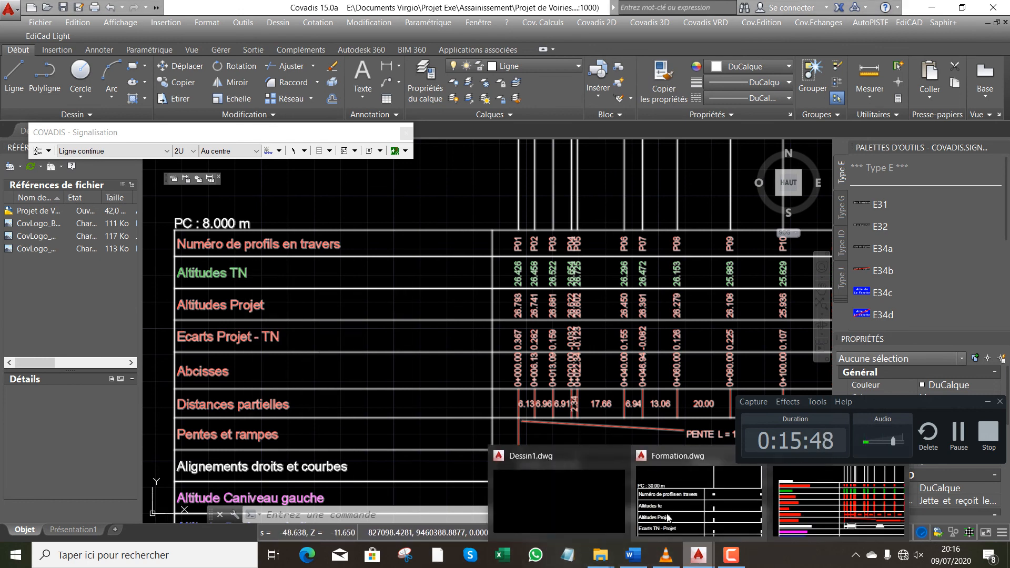
Compare the profile table of the Formation drawing with the one in Projet de Voiries by switching between the two drawings.
{"action": "left_click", "coordinate": [656, 508]}
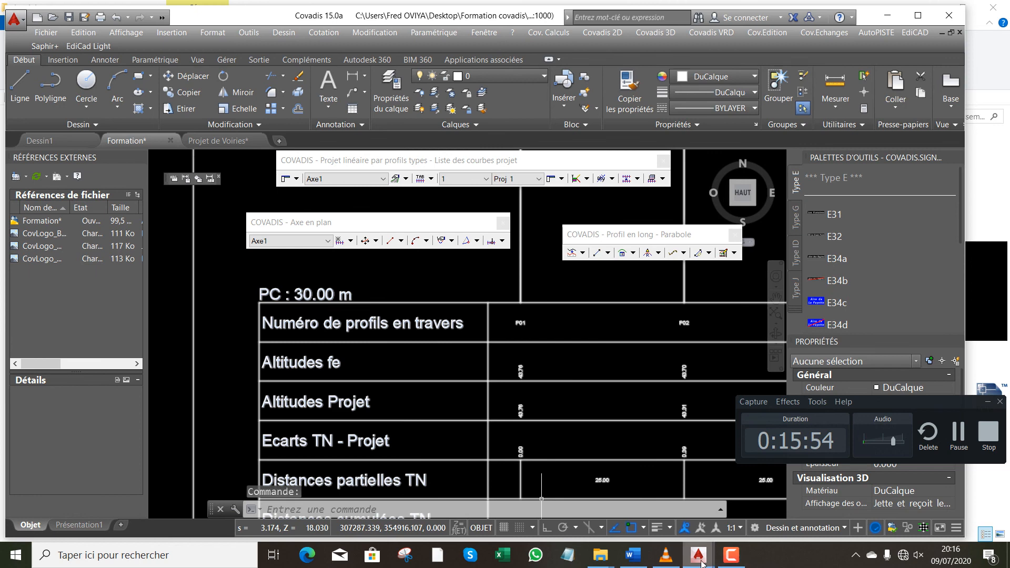
{"action": "mouse_move", "coordinate": [701, 562]}
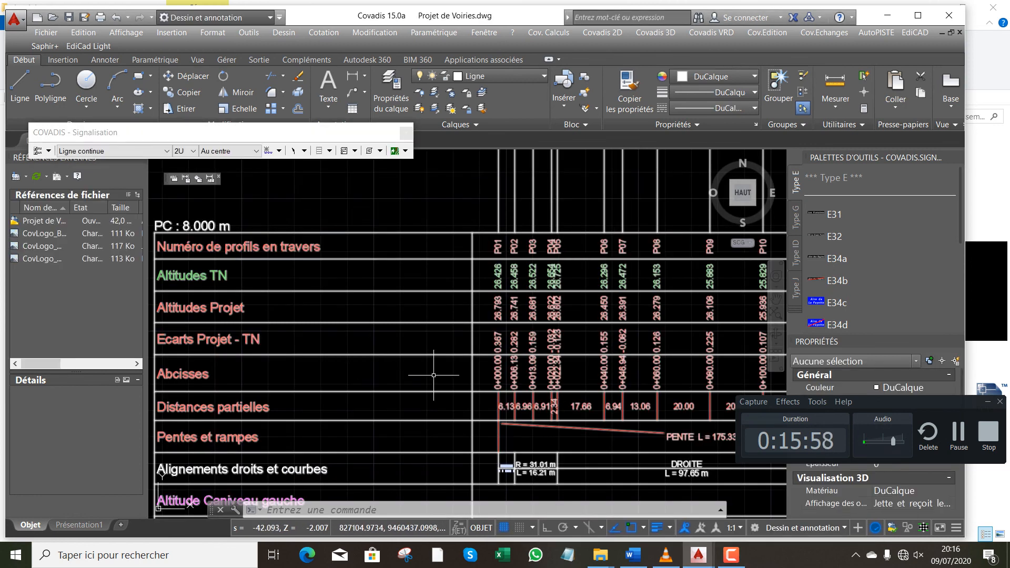
{"action": "key", "text": "ctrl+Tab"}
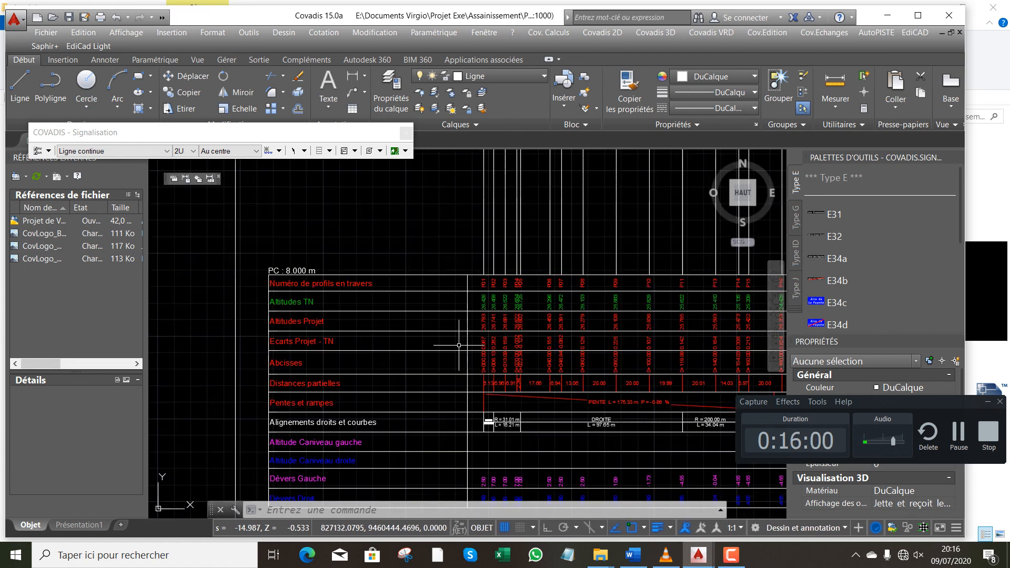